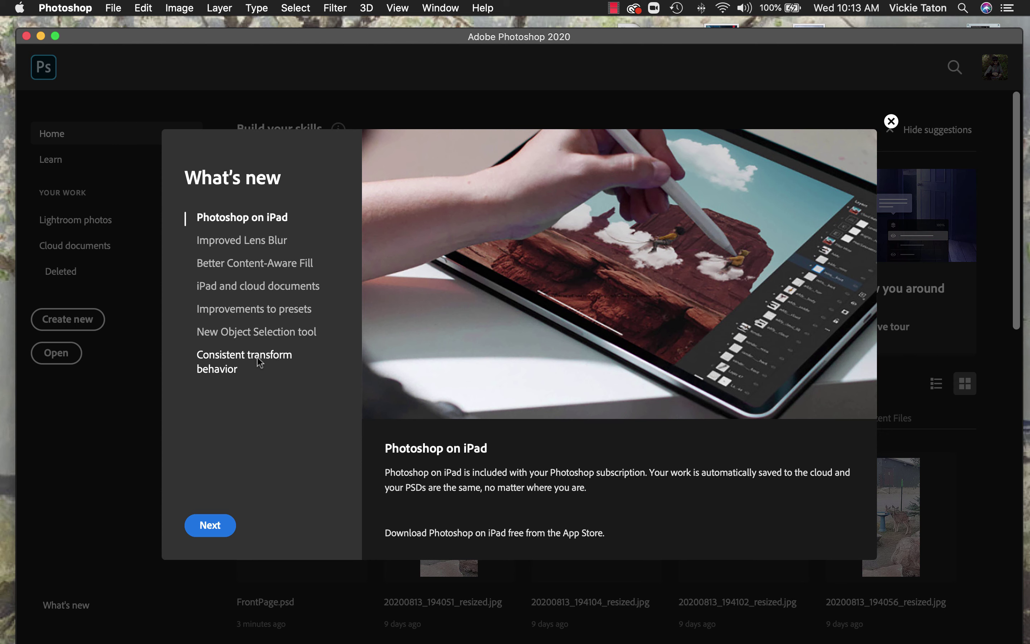
Dismiss the What's New overview and leave the home screen for the empty workspace
click(892, 121)
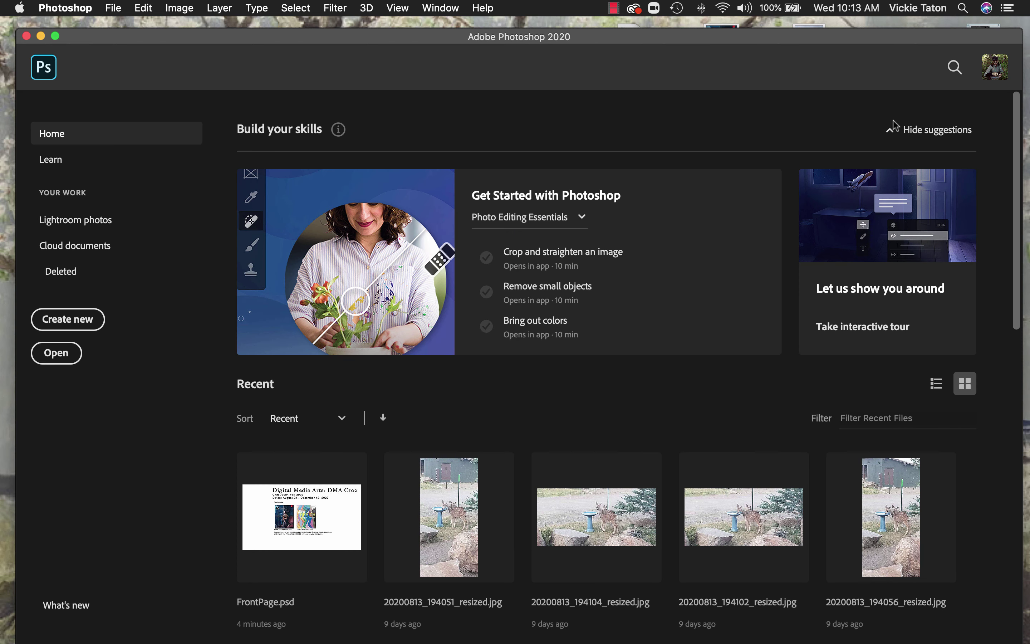
drag(764, 37, 749, 28)
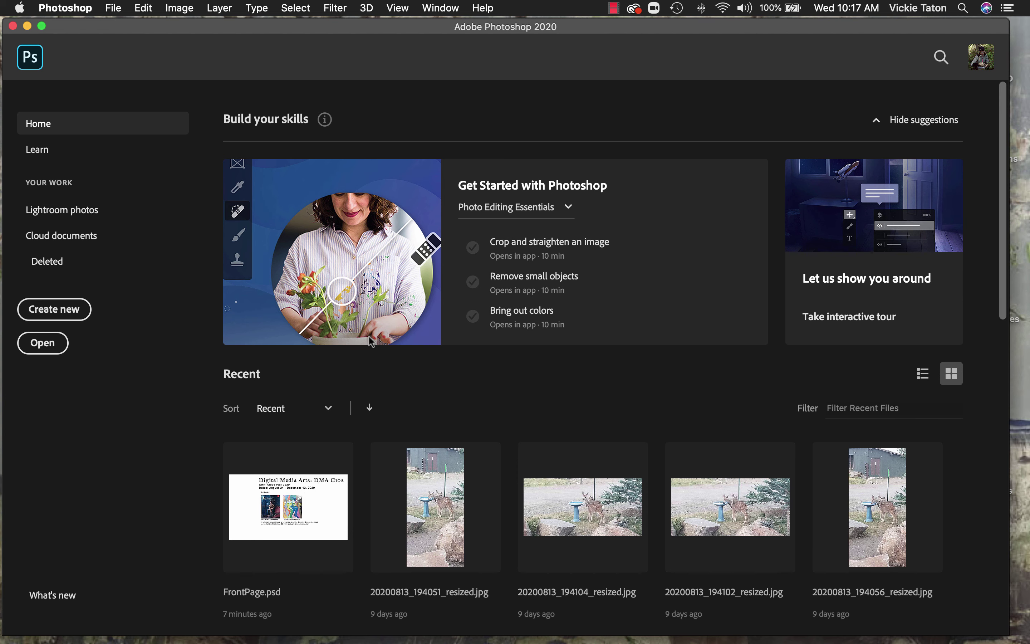
click(31, 59)
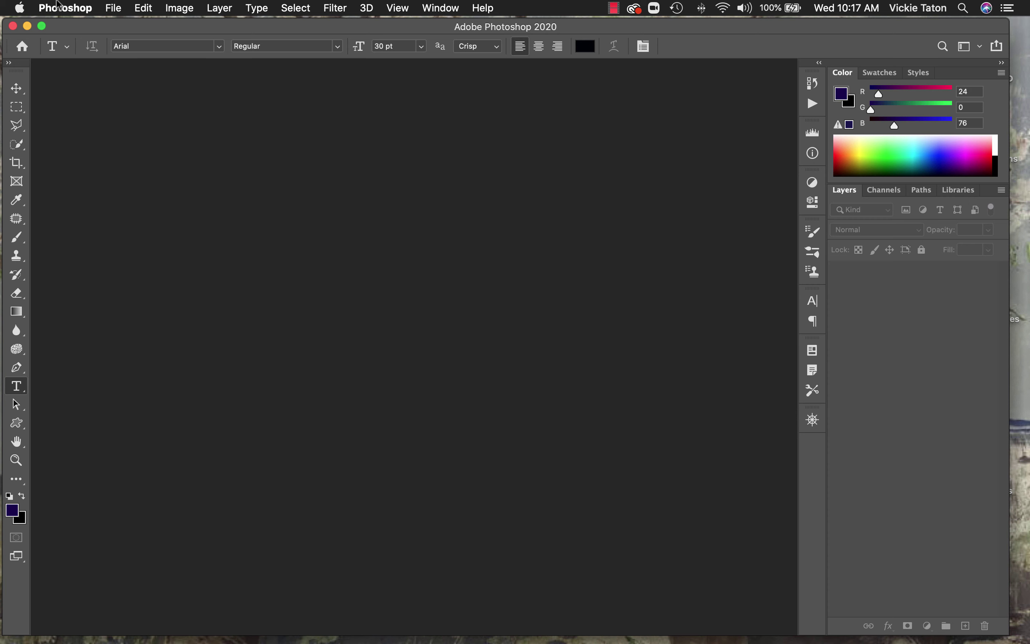
Start opening a file and browse to the Downloads folder inside the home folder
click(114, 10)
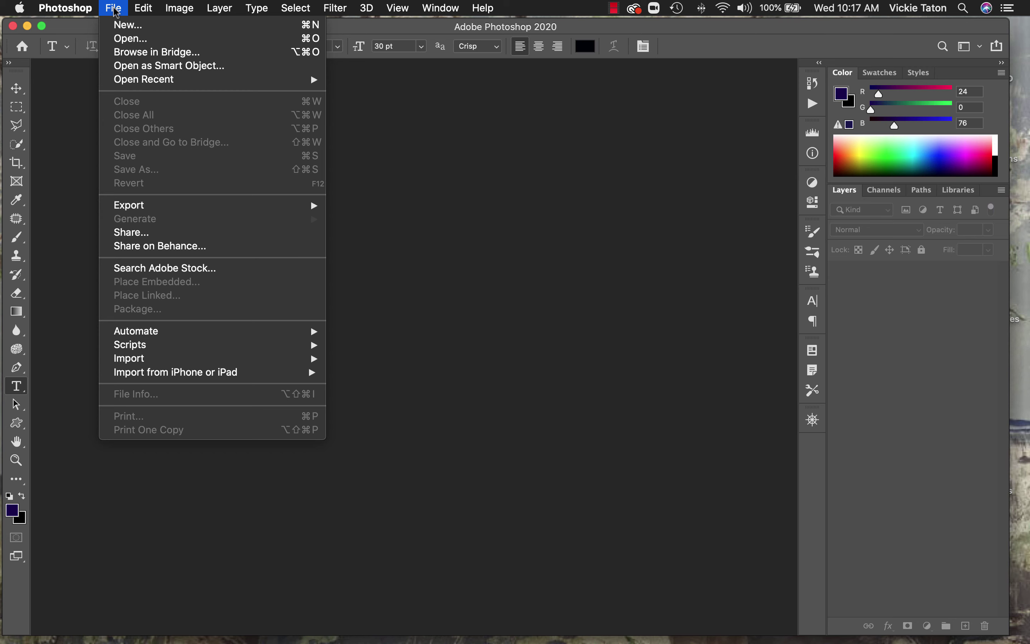
click(121, 39)
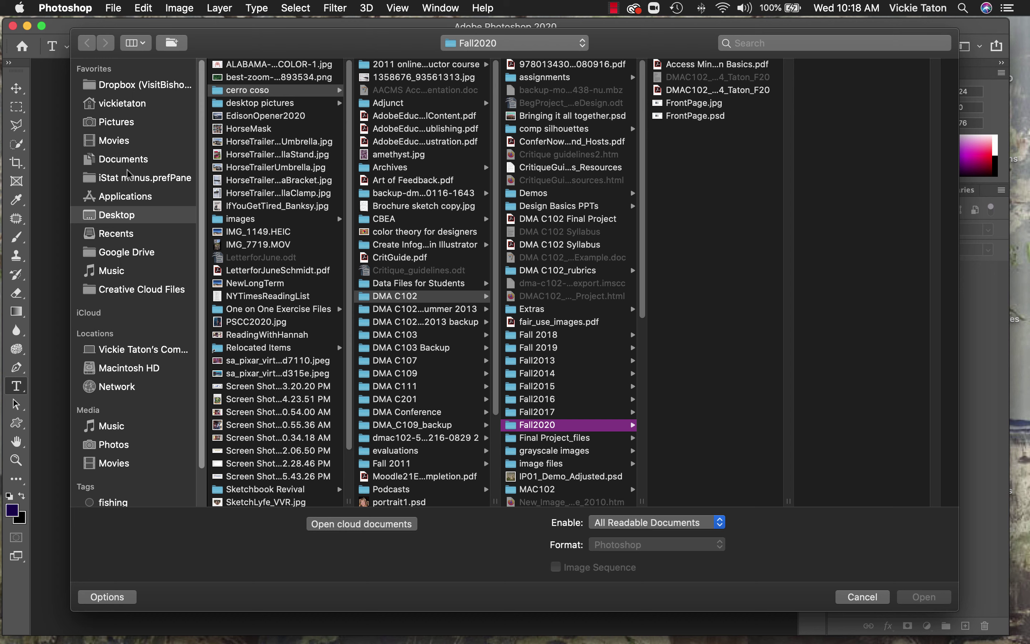
click(133, 108)
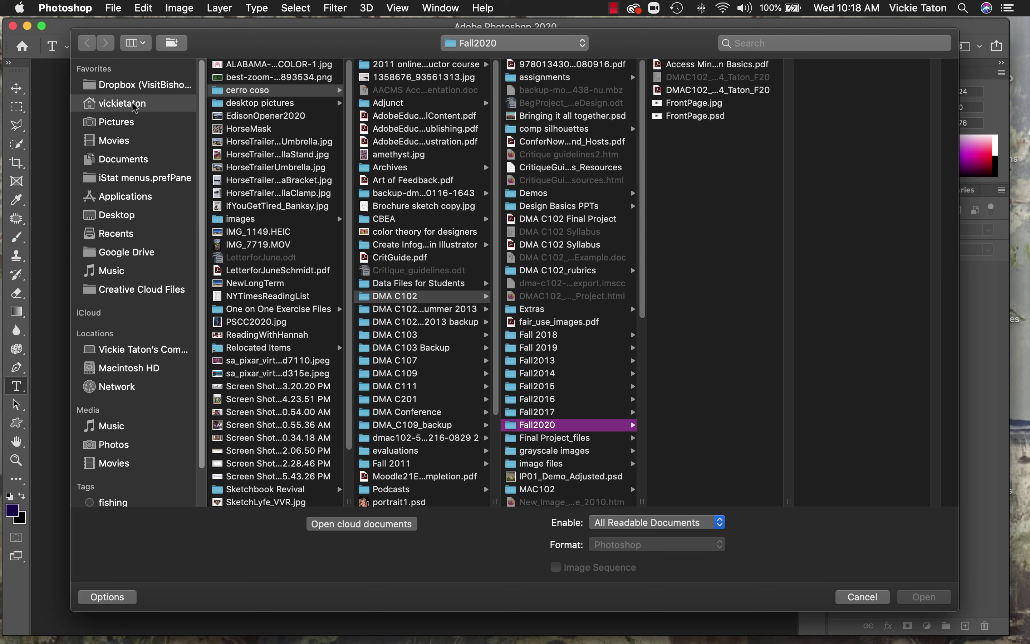
click(245, 155)
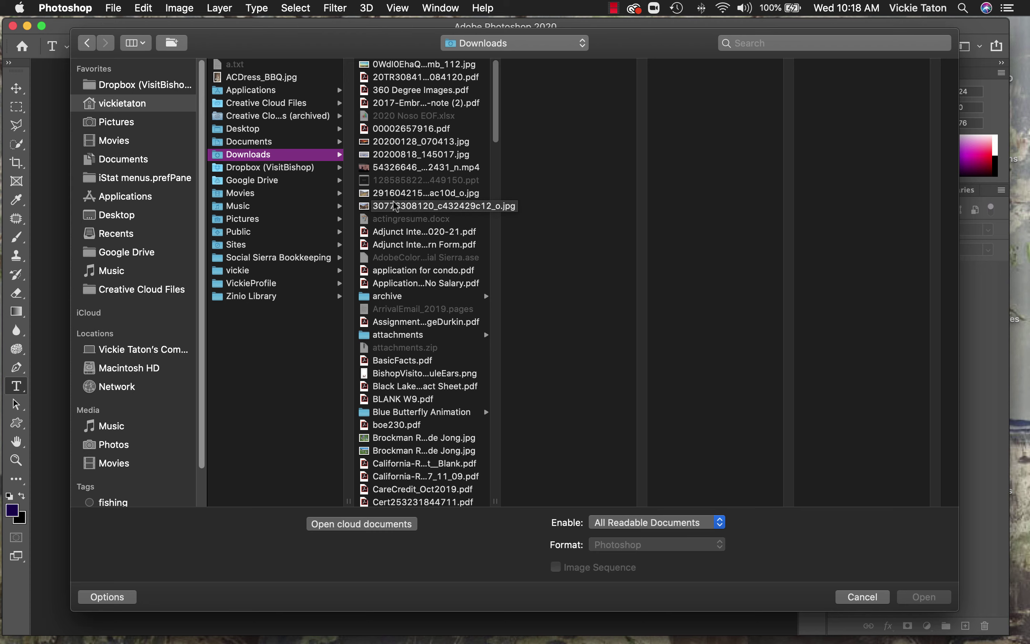
Look through Downloads for the lesson files, checking the contents of the Lesson Files 3 and Lessons folders
scroll(393, 207, down, 10)
scroll(395, 206, down, 15)
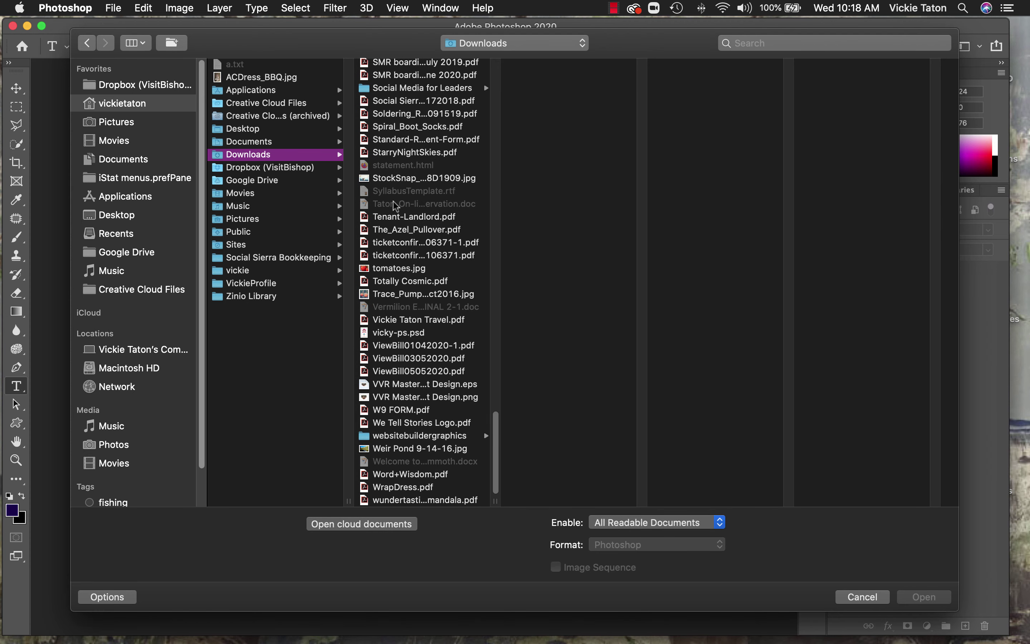
scroll(395, 206, up, 3)
scroll(396, 206, up, 6)
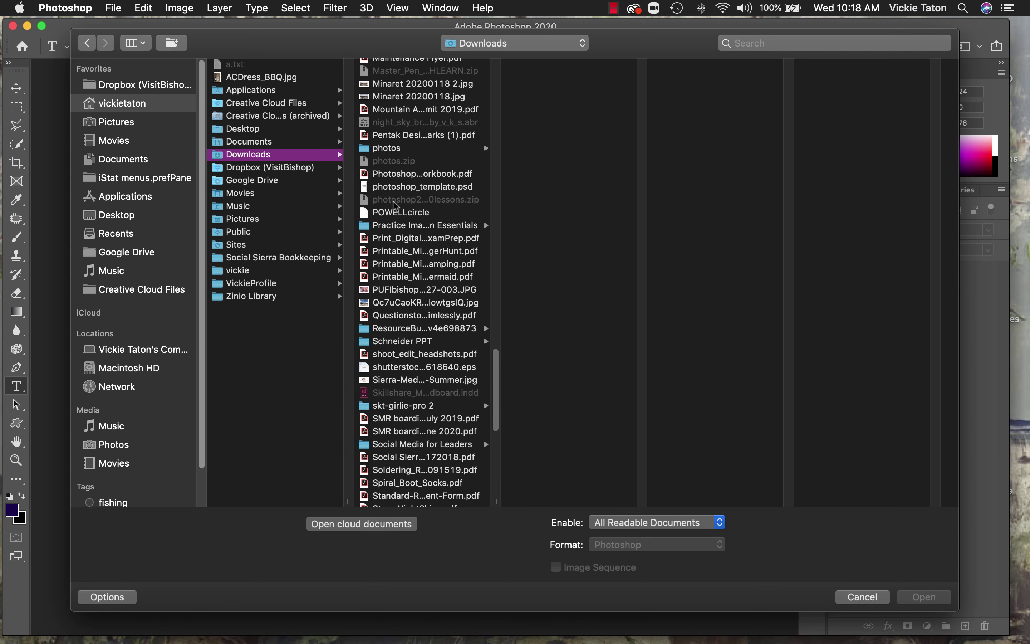
scroll(395, 206, up, 5)
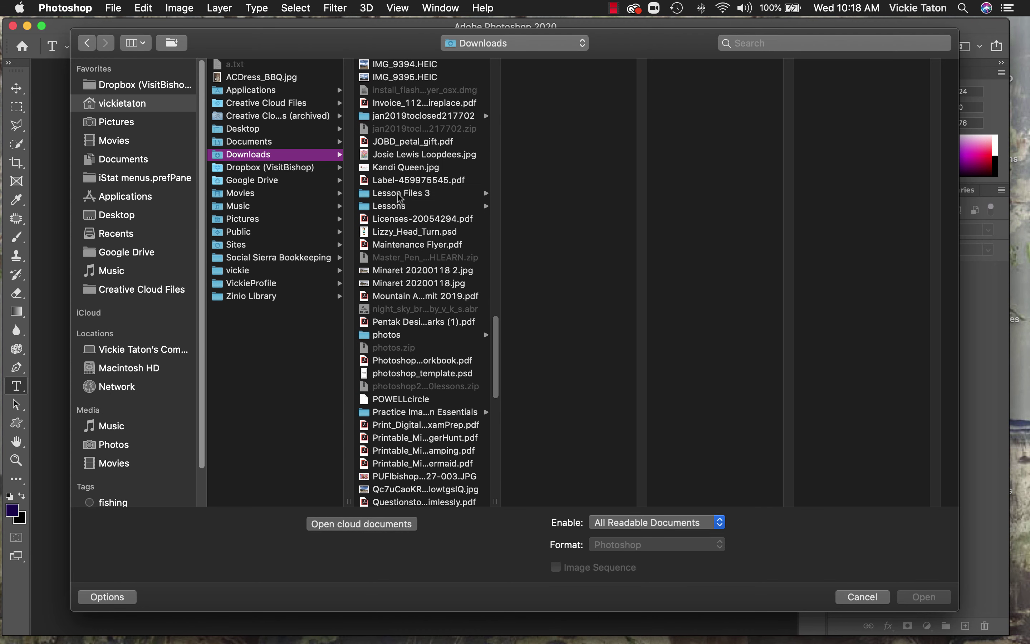
click(400, 194)
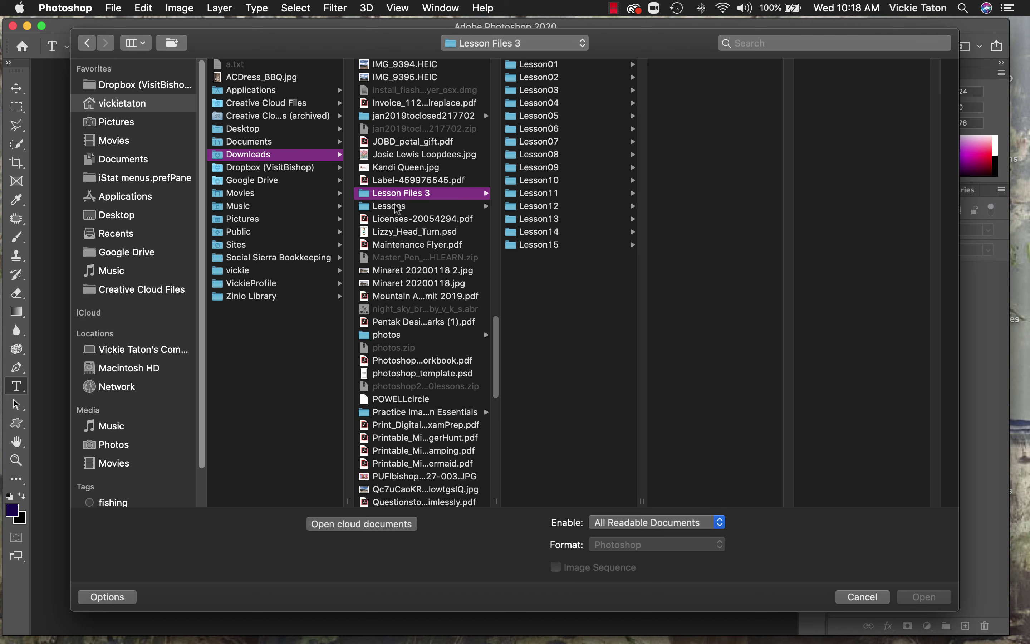
click(397, 207)
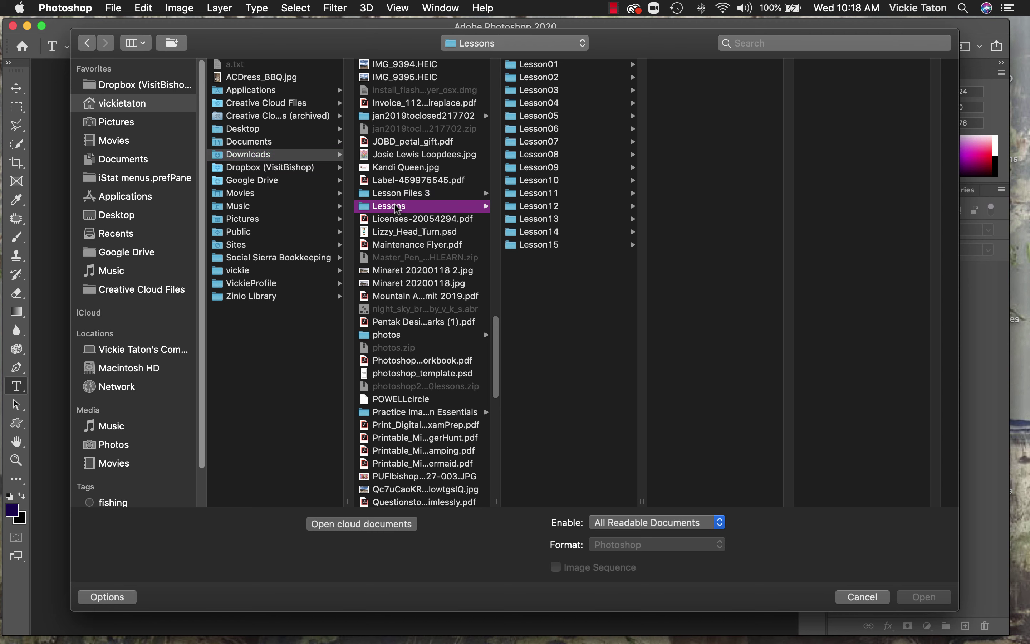
Browse the Desktop's cerro coso folder and its DMA C102 subfolder to examine the course files stored there
key(Left)
click(253, 129)
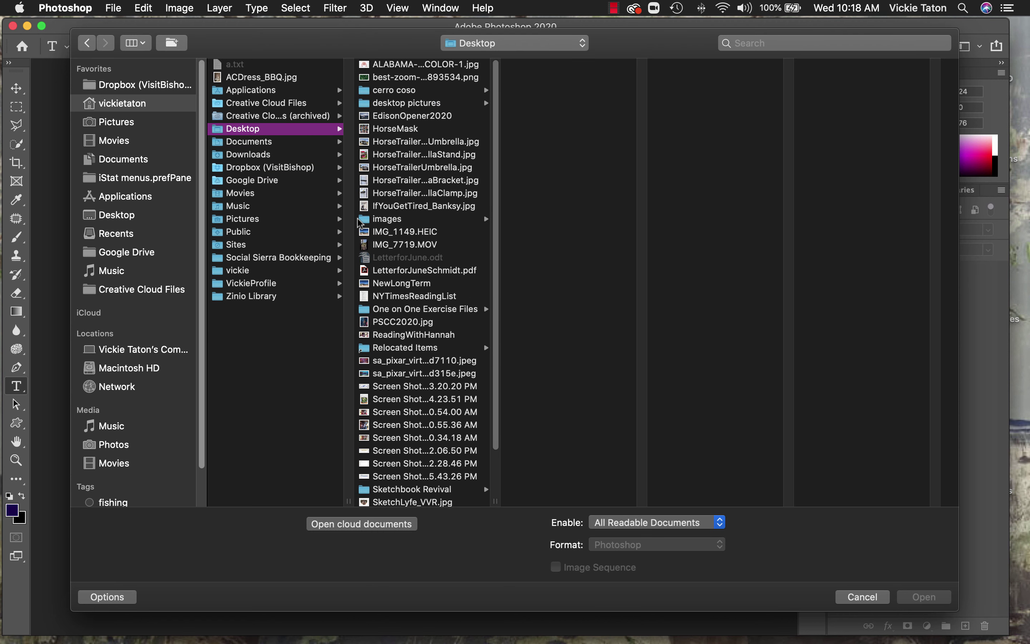
click(404, 90)
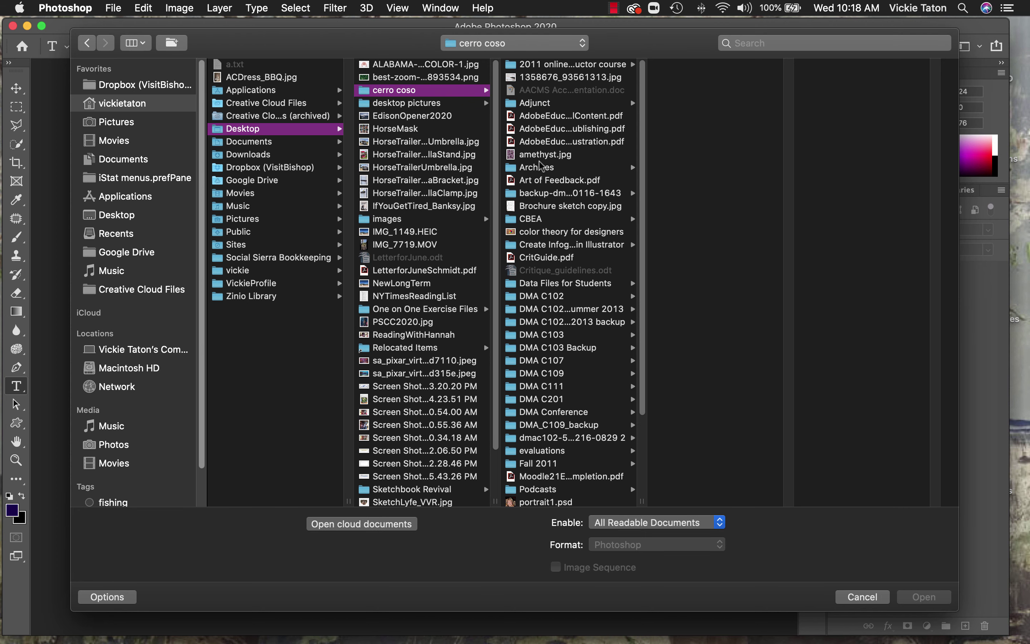
scroll(541, 165, down, 1)
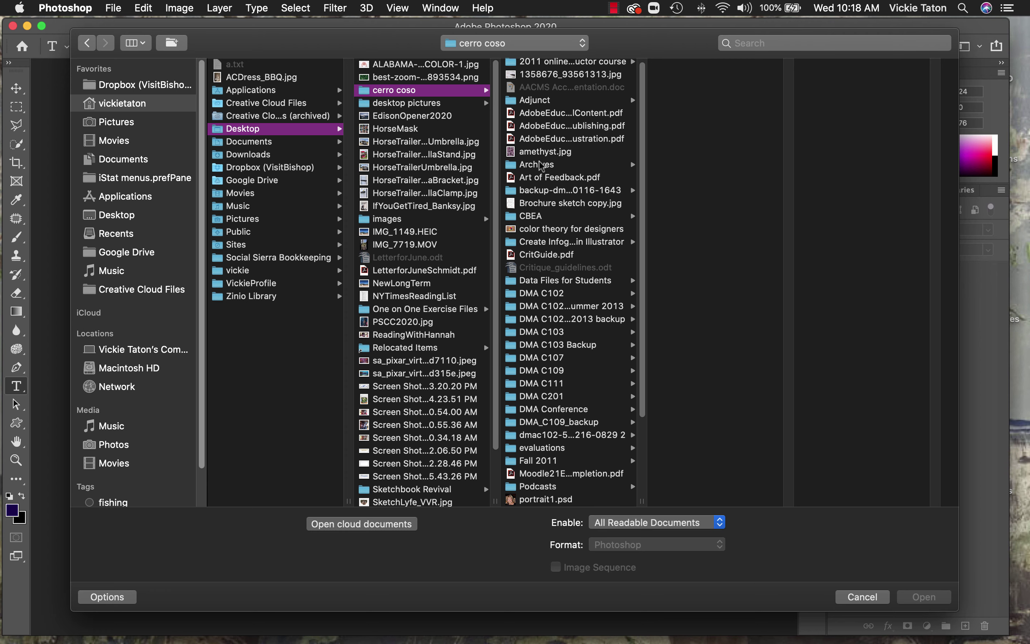
scroll(540, 165, down, 2)
click(534, 286)
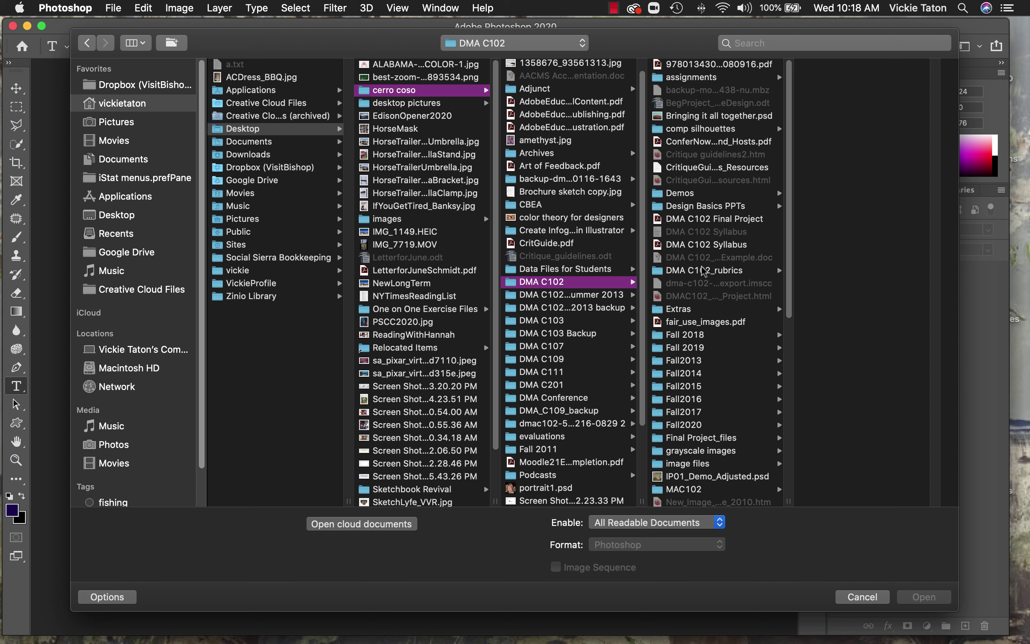
scroll(703, 271, down, 1)
scroll(704, 271, down, 5)
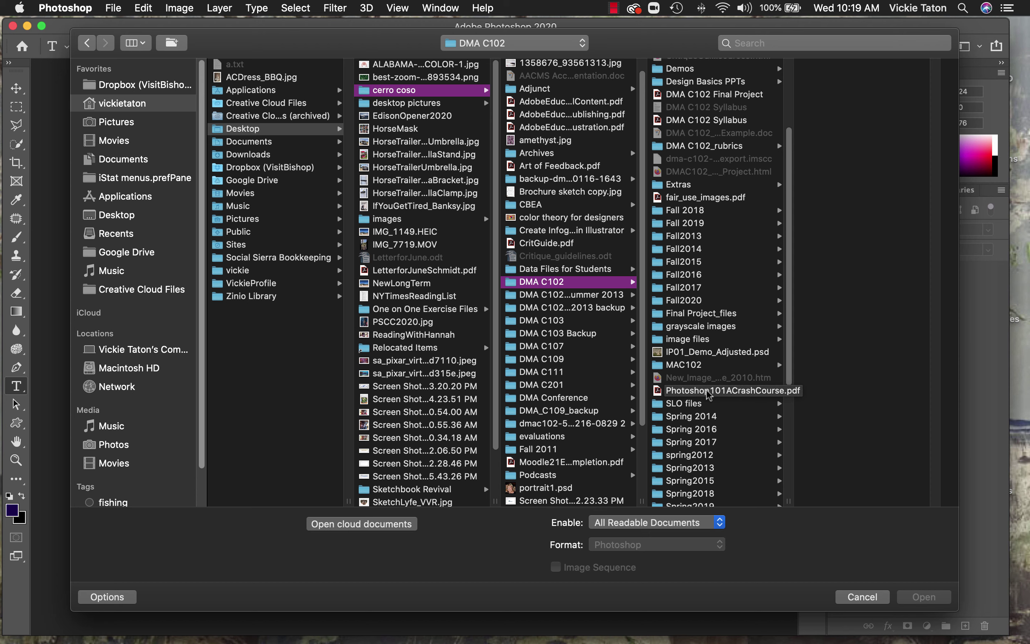
scroll(708, 394, down, 5)
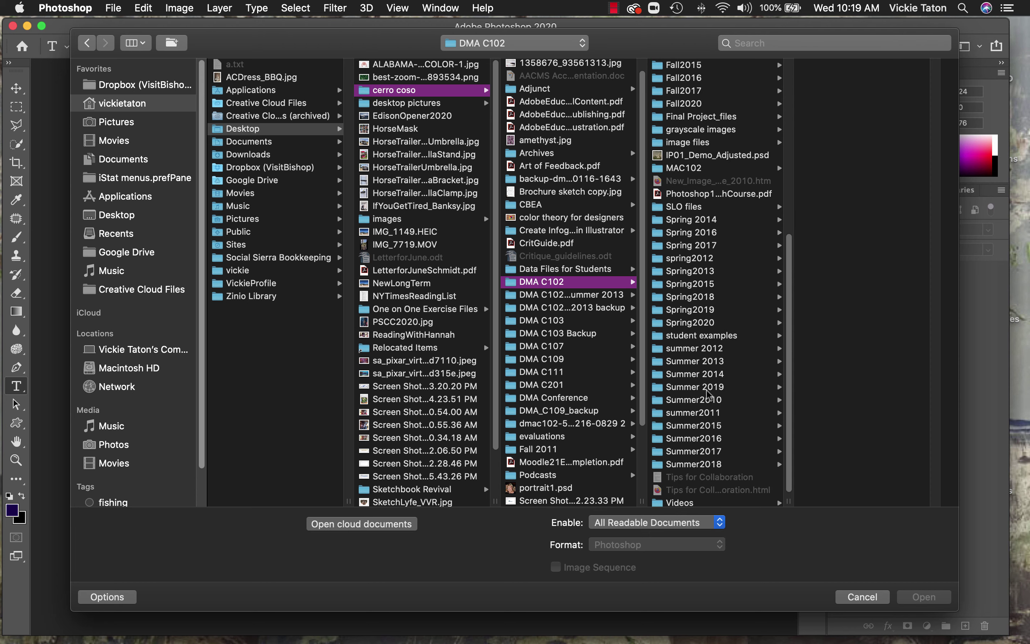
scroll(709, 394, up, 8)
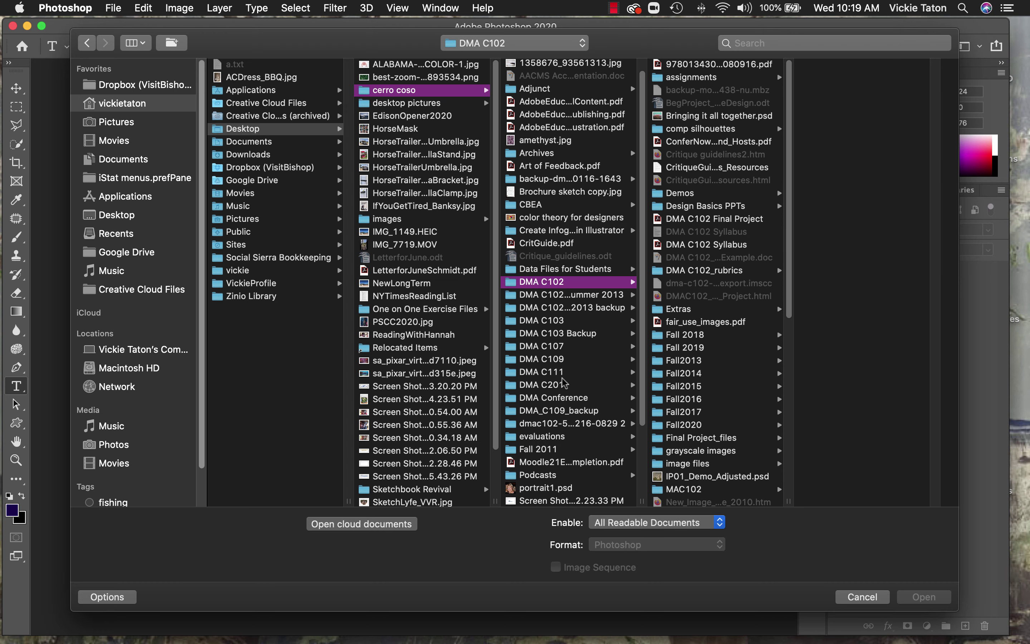
scroll(564, 383, down, 4)
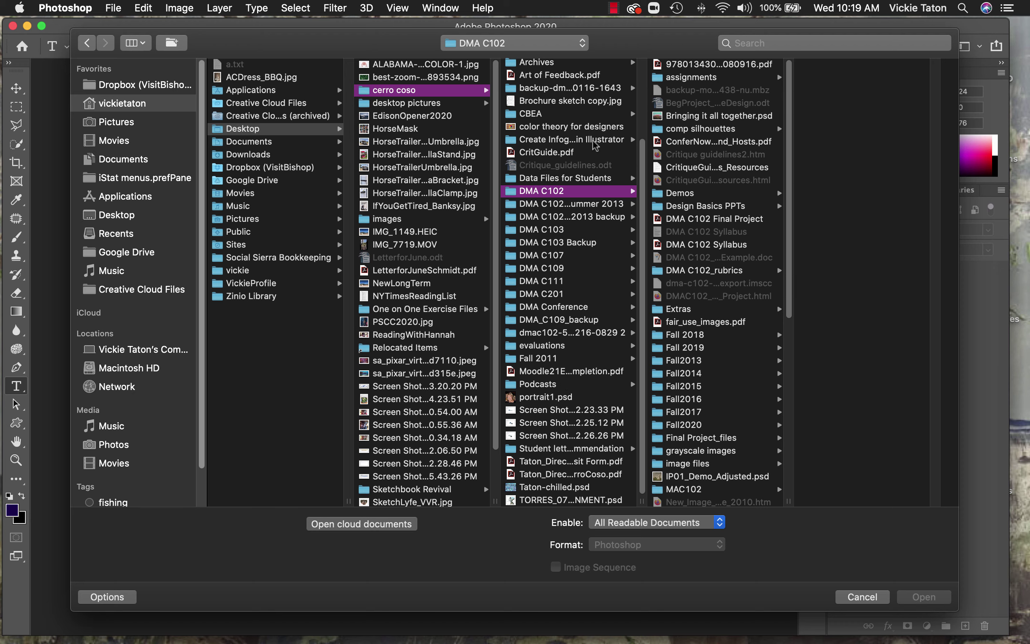
click(633, 9)
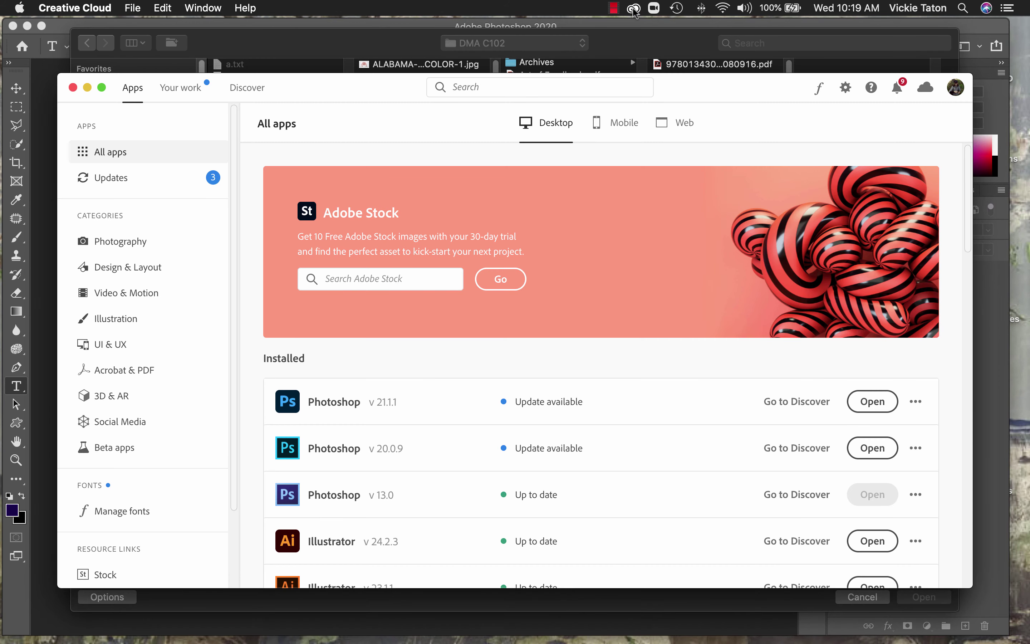
click(613, 8)
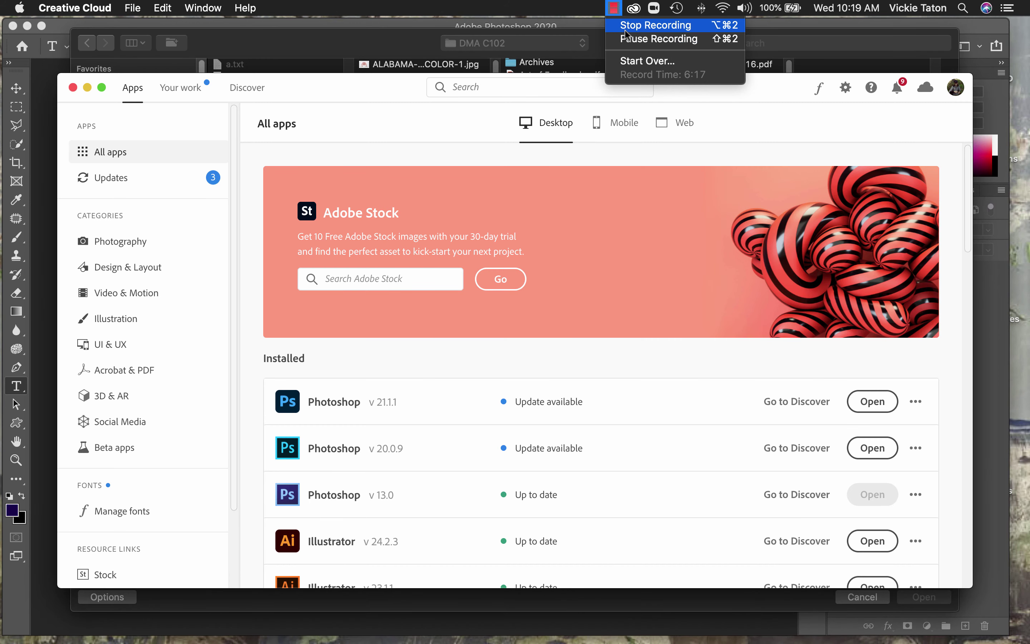
click(628, 39)
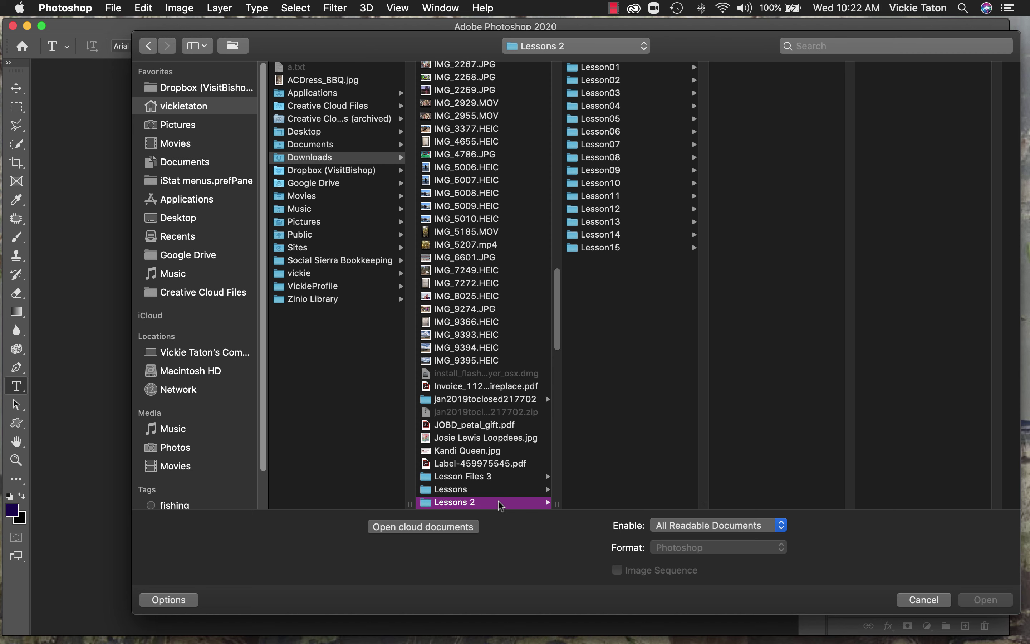
Open 01End.psd and 01Start.psd together from the Lesson01 folder inside Downloads > Lessons 2
scroll(501, 506, up, 3)
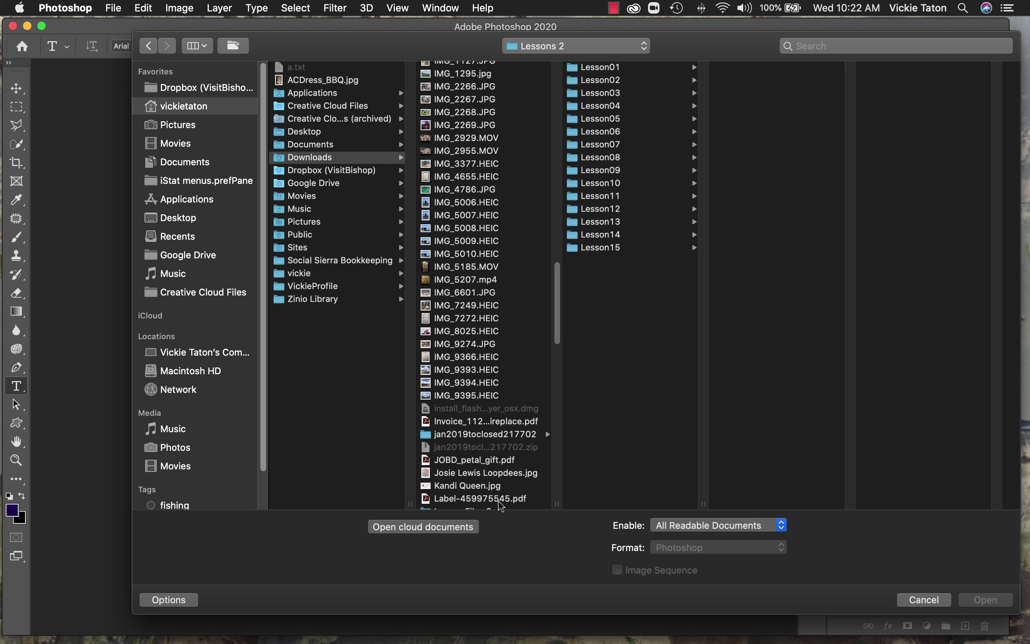
scroll(501, 506, up, 20)
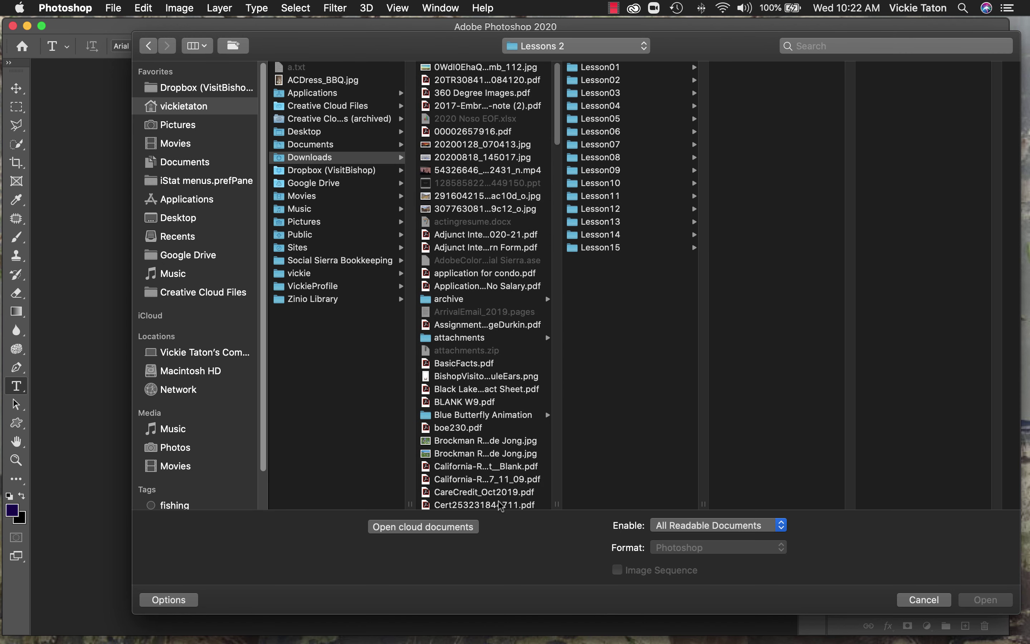
scroll(501, 506, down, 20)
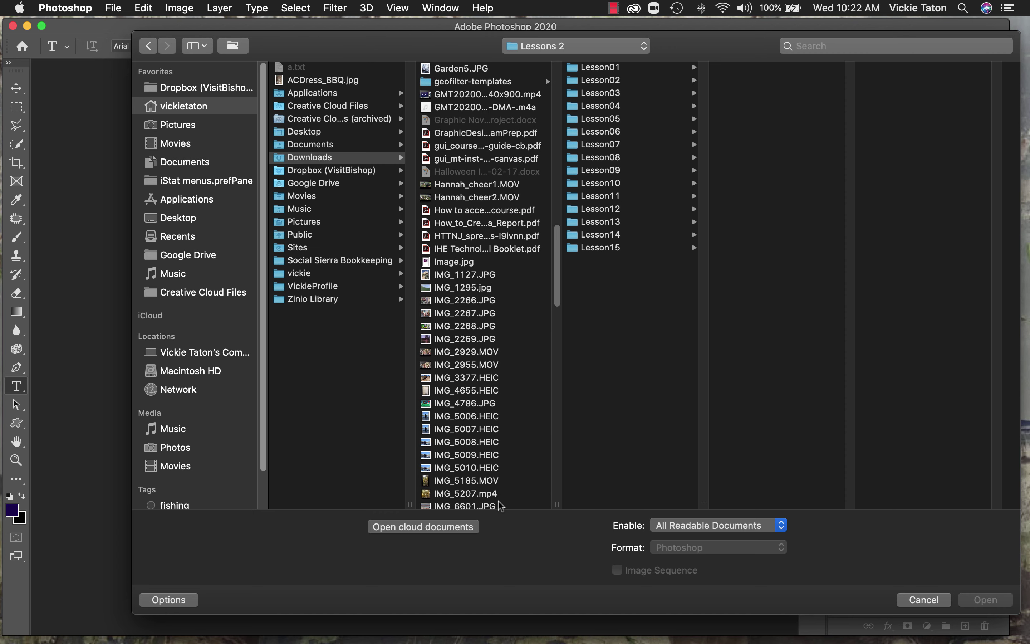
scroll(501, 506, down, 2)
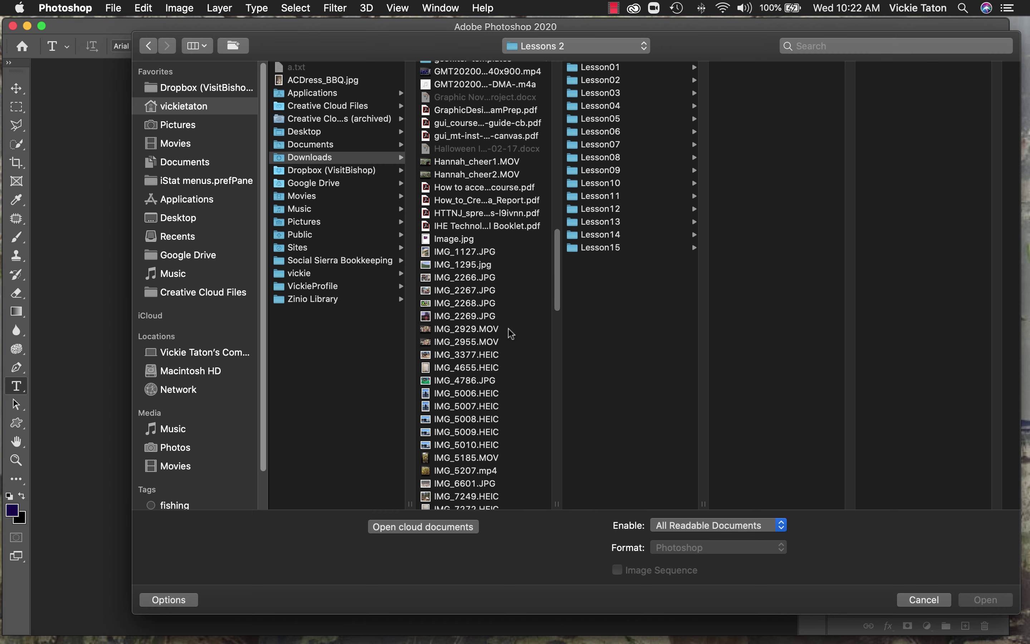
click(598, 72)
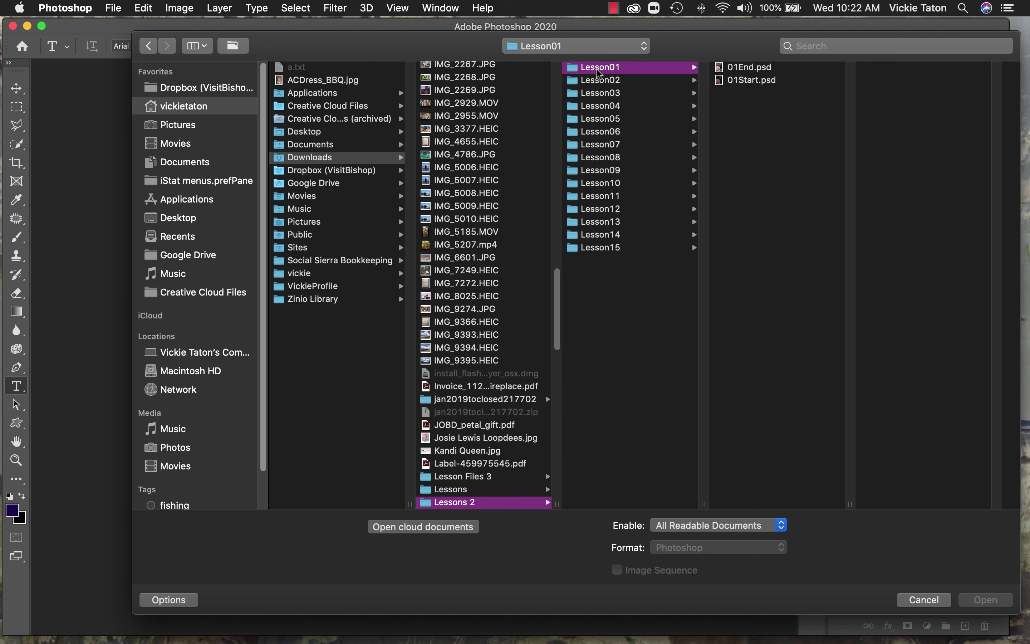
click(752, 68)
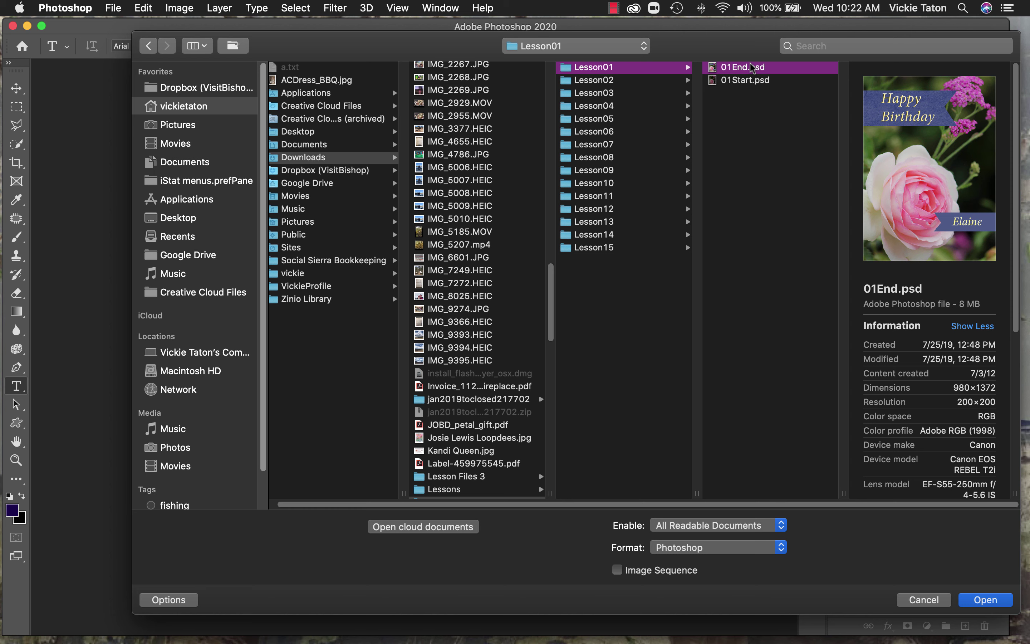
shift+click(748, 82)
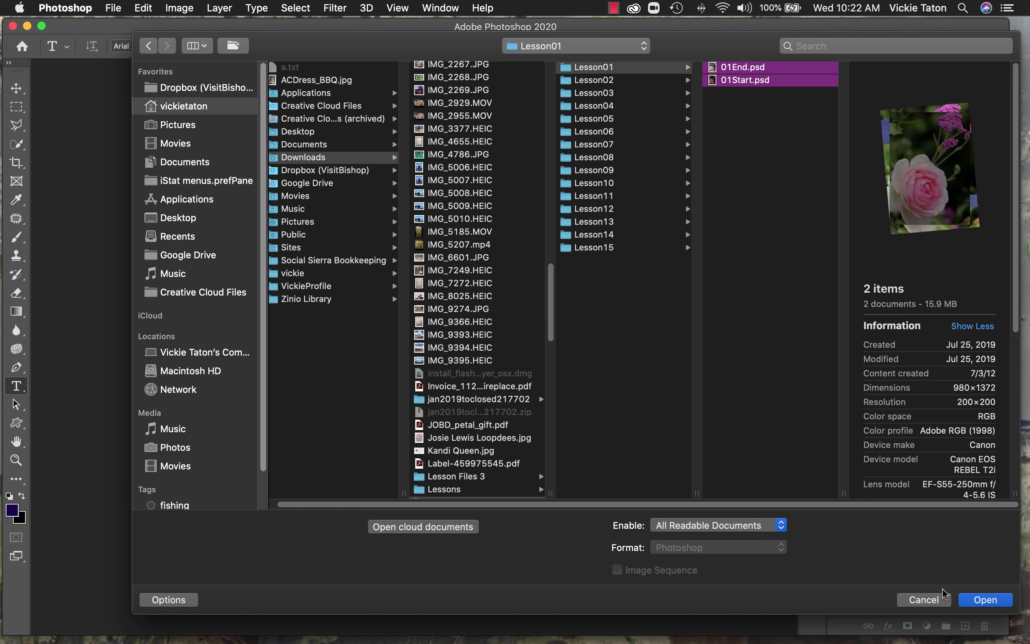
click(983, 601)
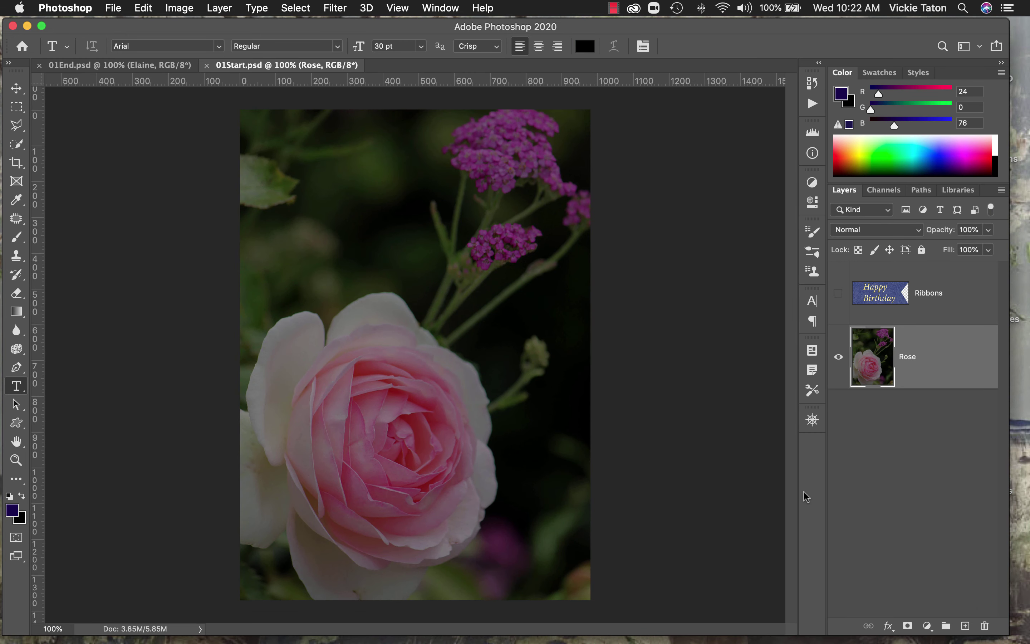
Compare the finished card in 01End.psd with the 01Start.psd image, returning to 01End.psd
click(115, 70)
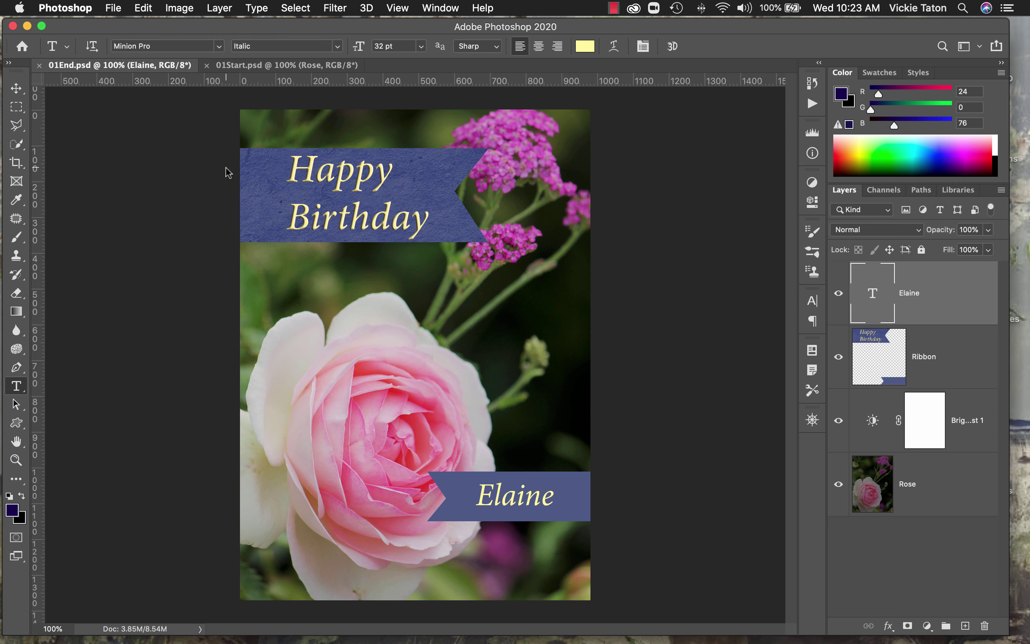
click(269, 64)
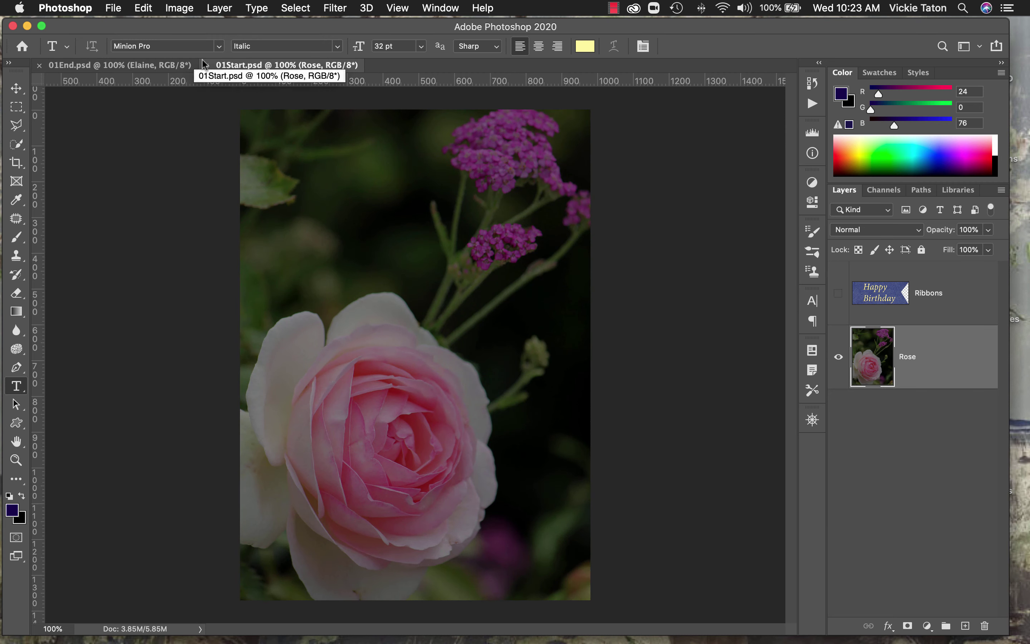
click(89, 65)
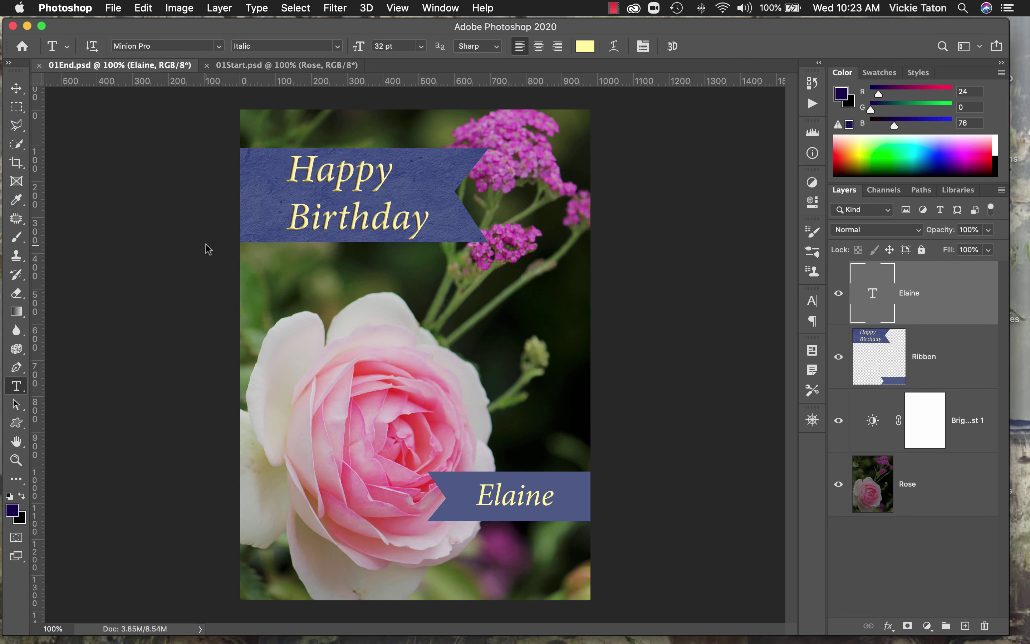
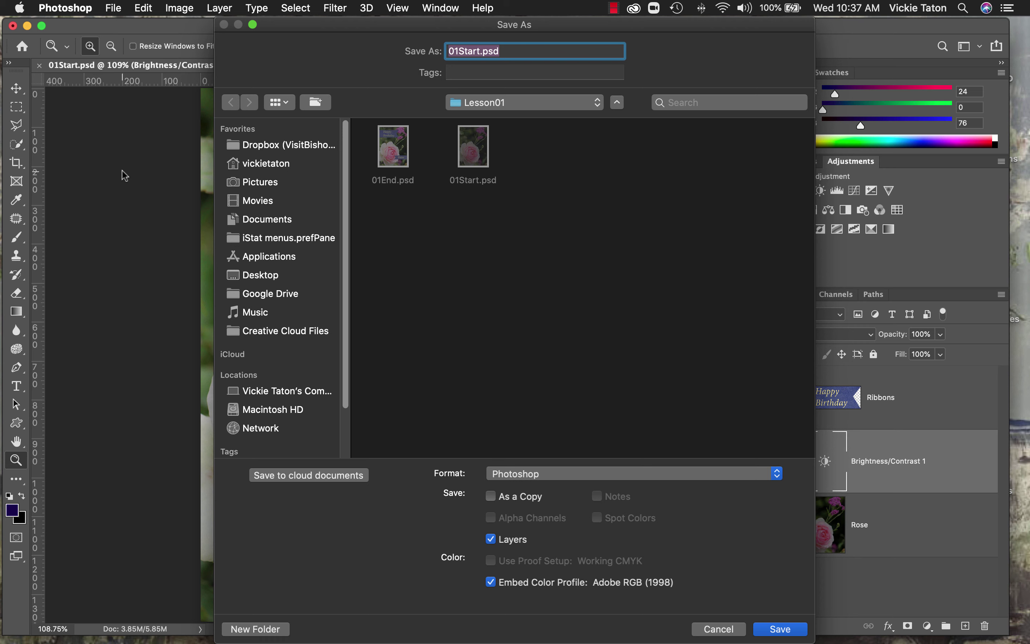
Save the start file as 01SWorkingDemo.psd in the Lesson01 folder, in Photoshop format with layers and maximized compatibility
click(481, 50)
drag(481, 50, 465, 51)
text(Working)
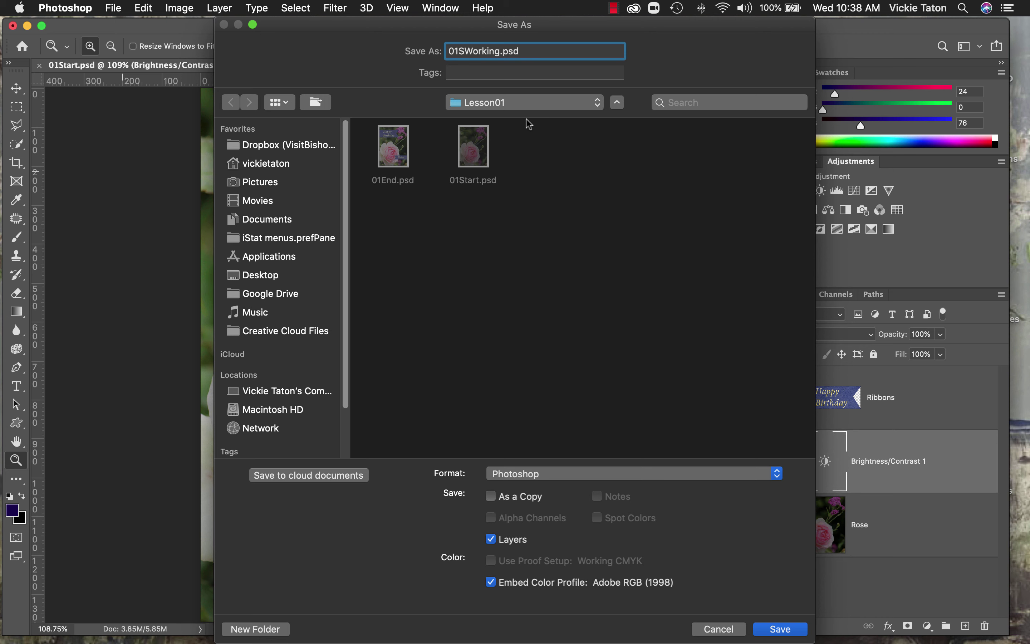
click(555, 101)
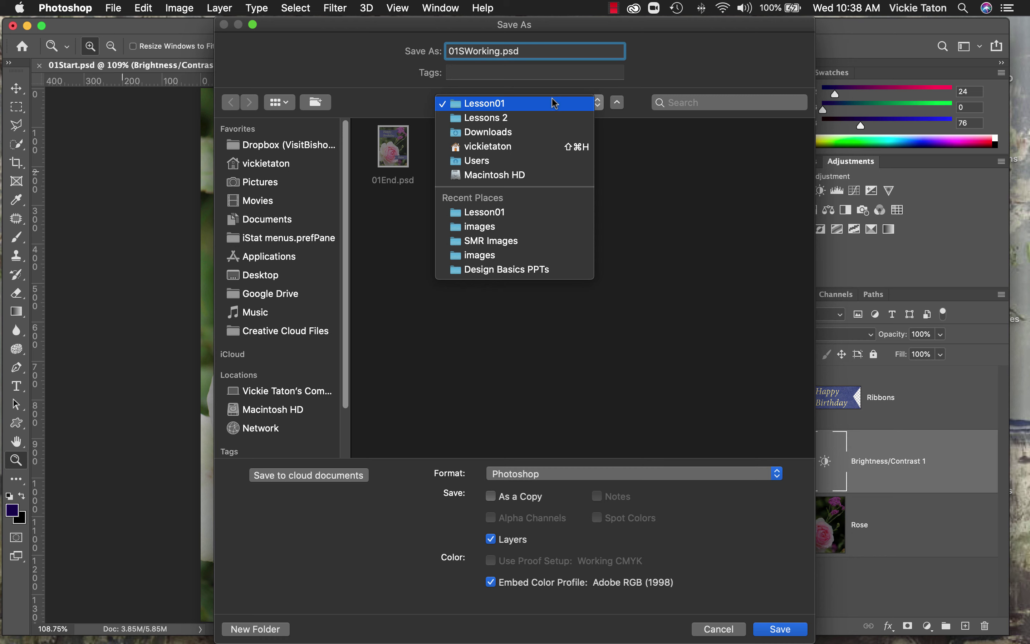
click(555, 103)
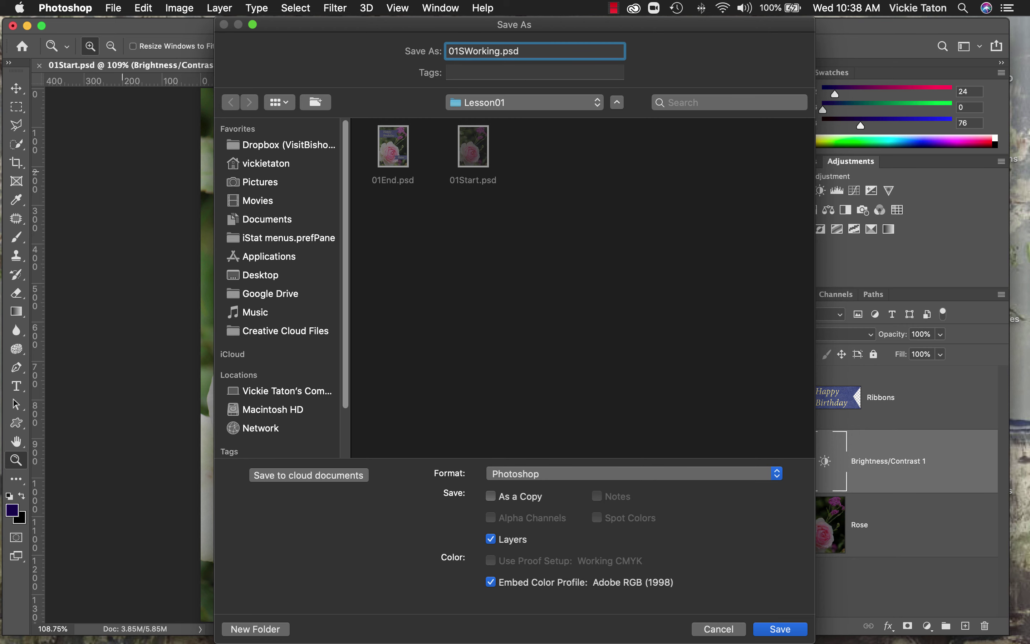
text(Demo)
click(784, 630)
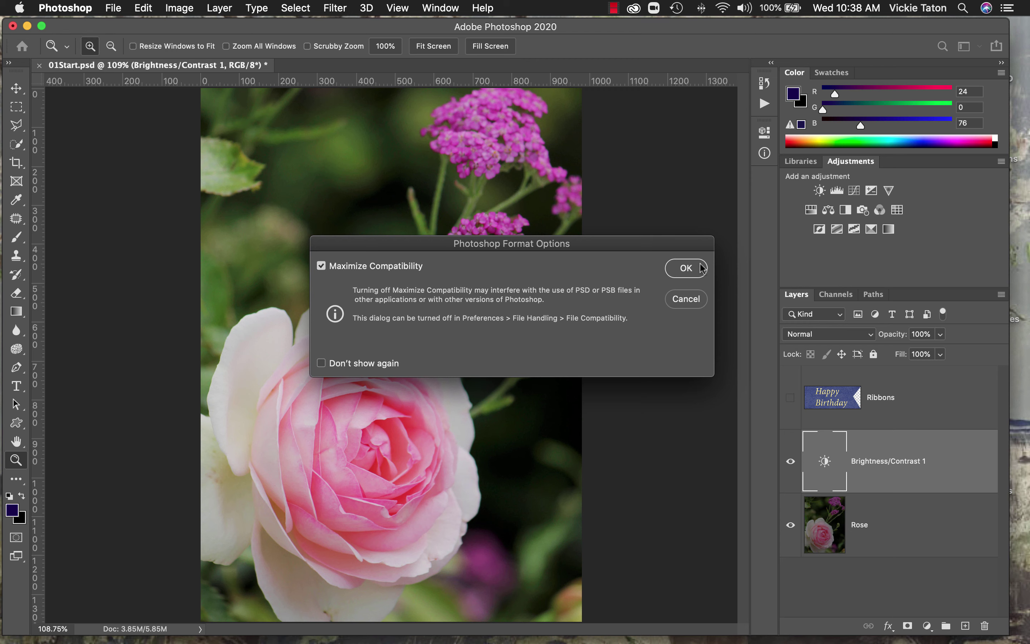
click(686, 268)
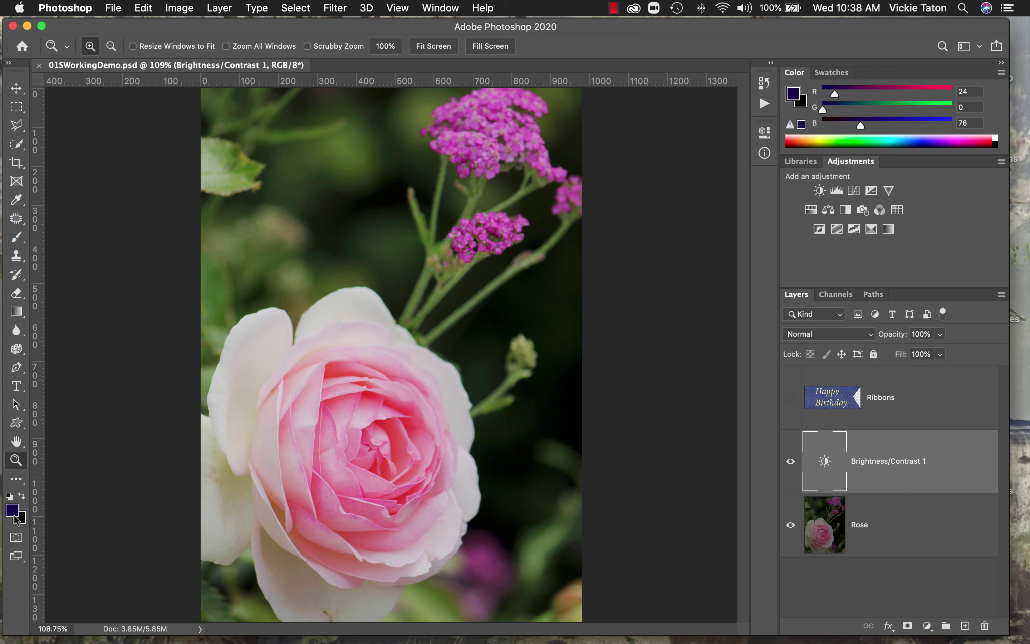
Reset the foreground and background colors to the defaults, and make the Ribbons layer visible and active
click(9, 497)
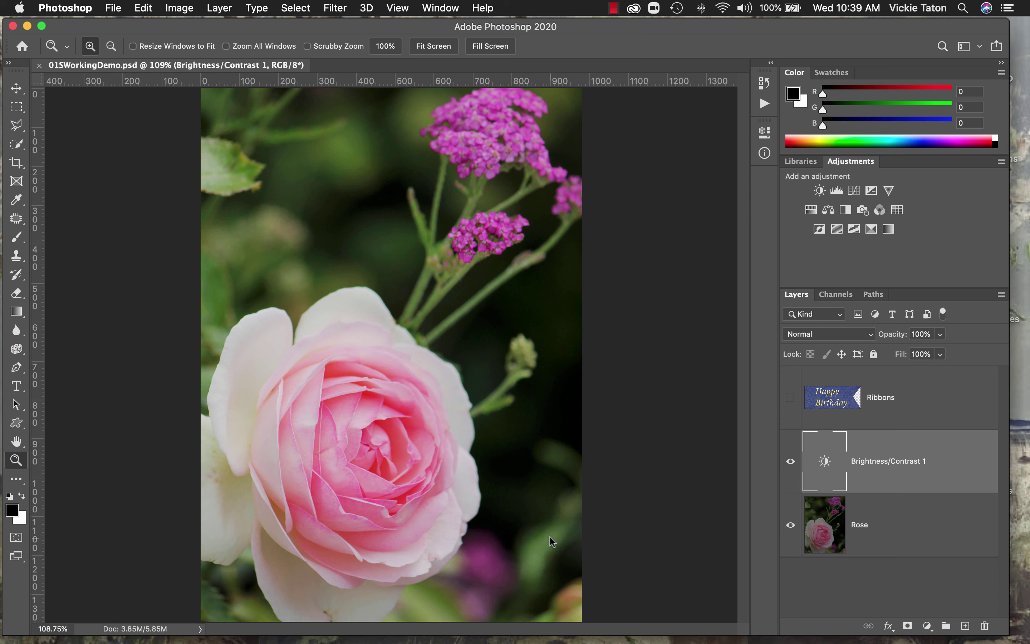
click(790, 397)
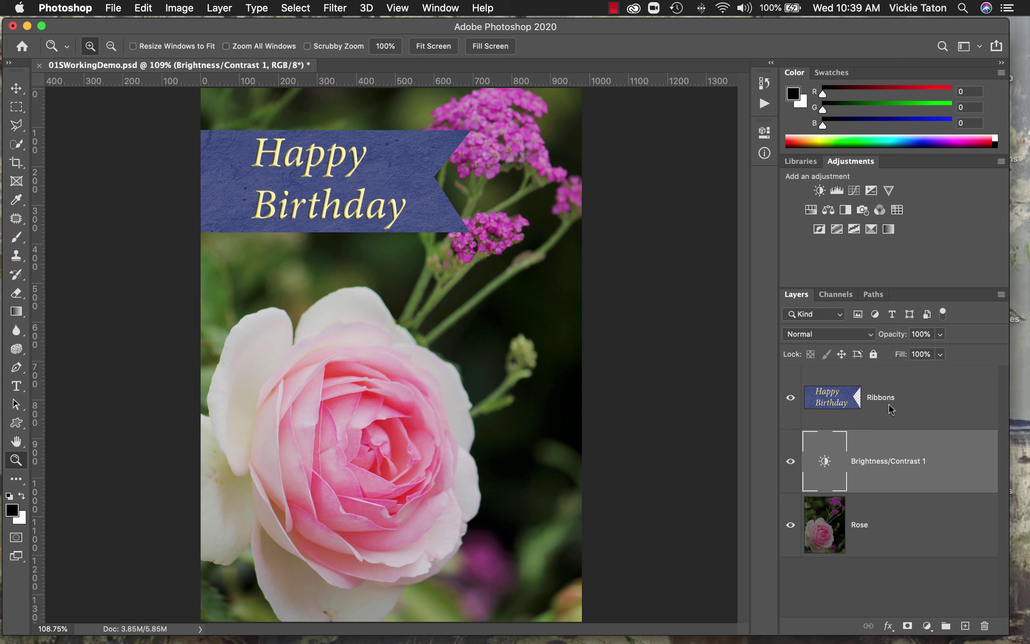
click(911, 397)
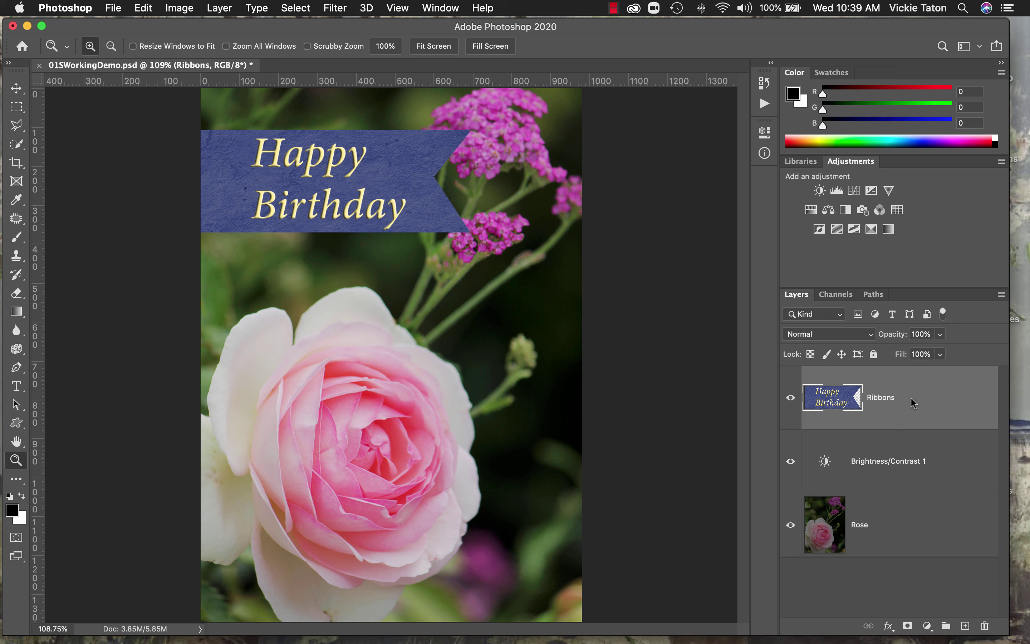
Sample the blue of the Happy Birthday ribbon as the foreground color with the Eyedropper tool
click(16, 200)
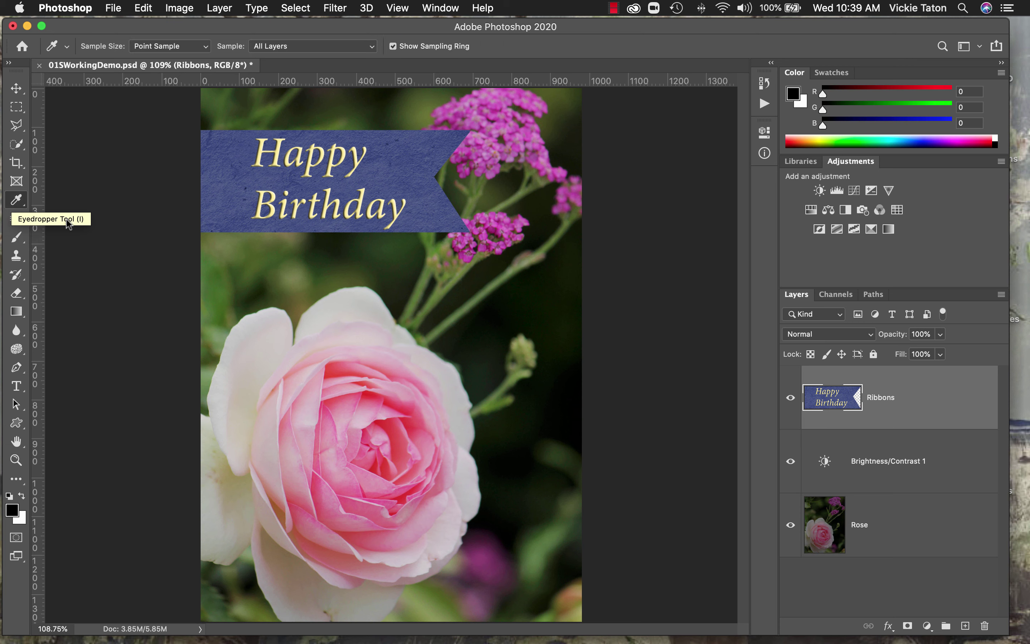
click(232, 186)
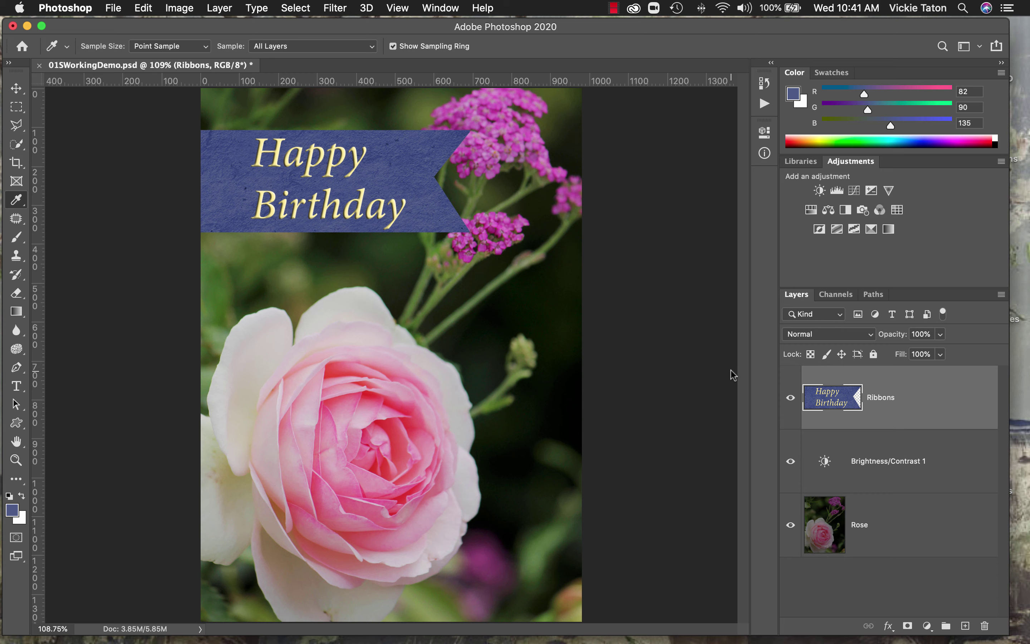
Set the ruler units to Inches in the Units & Rulers preferences
click(143, 9)
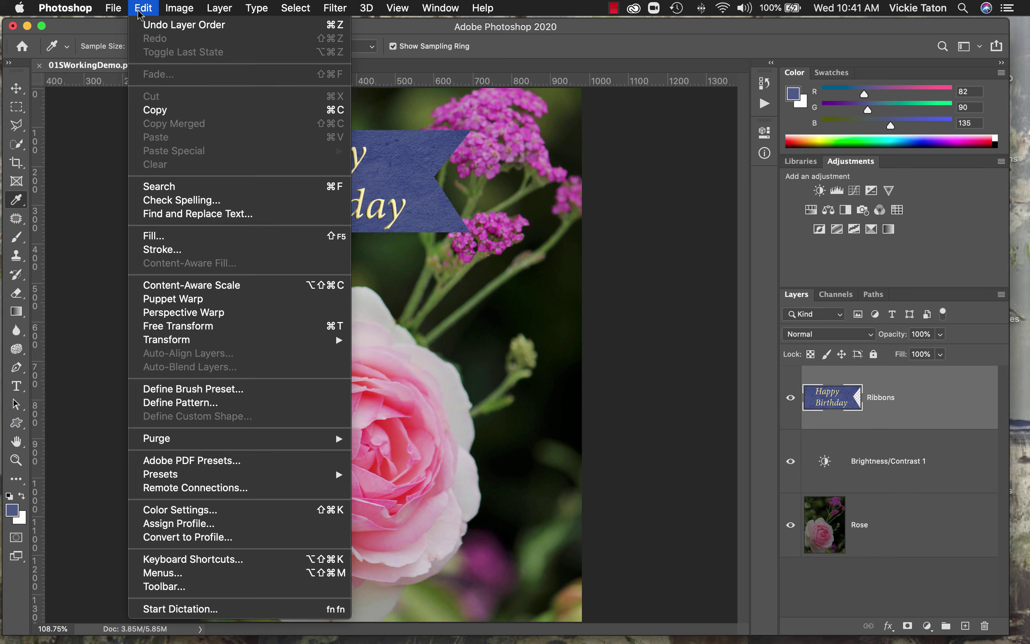
mouse_move(78, 8)
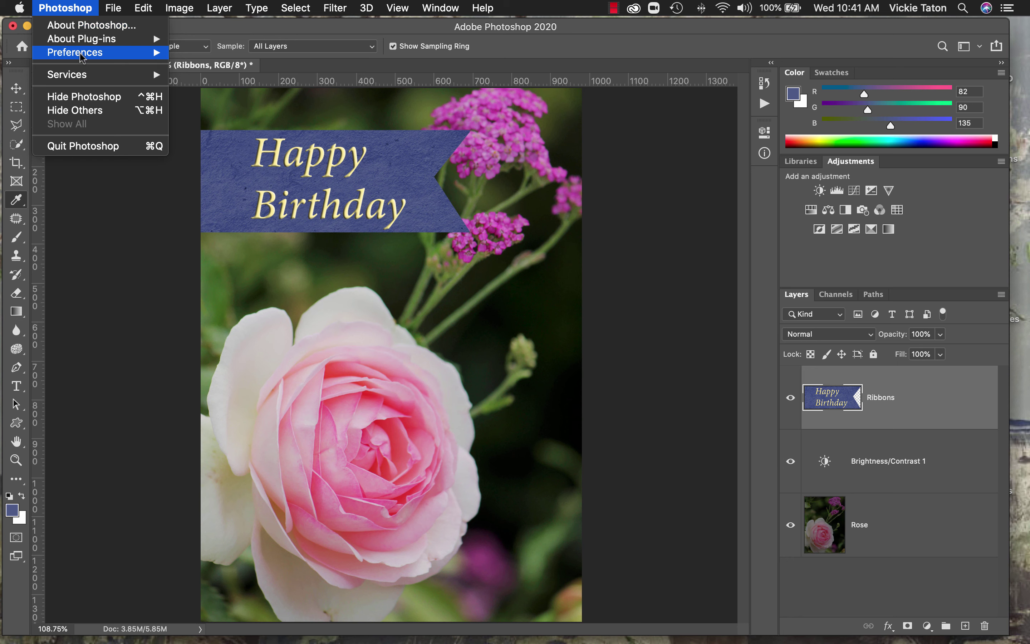
mouse_move(82, 55)
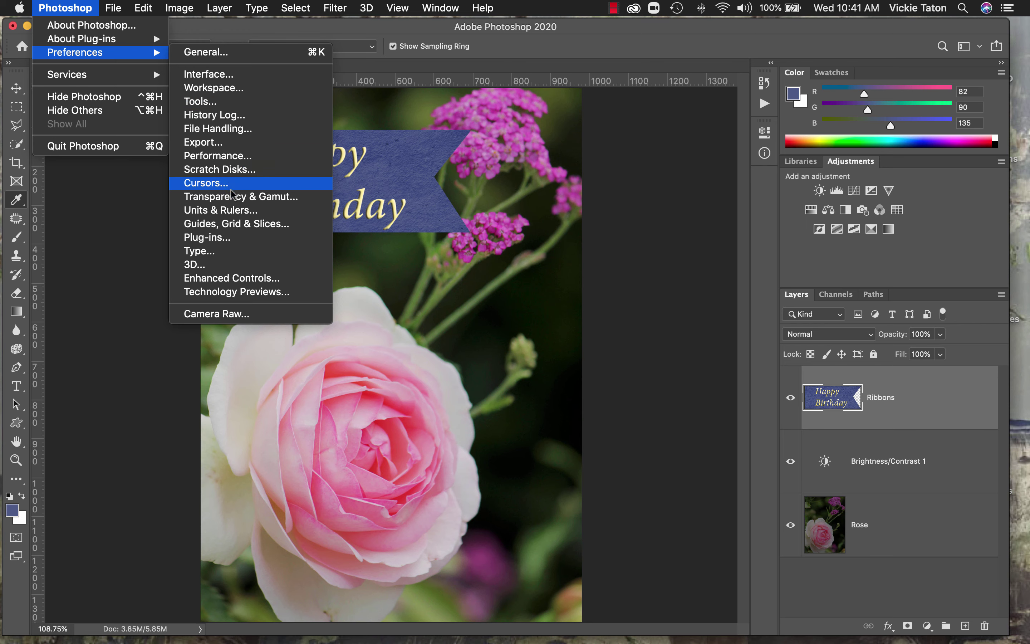
click(231, 208)
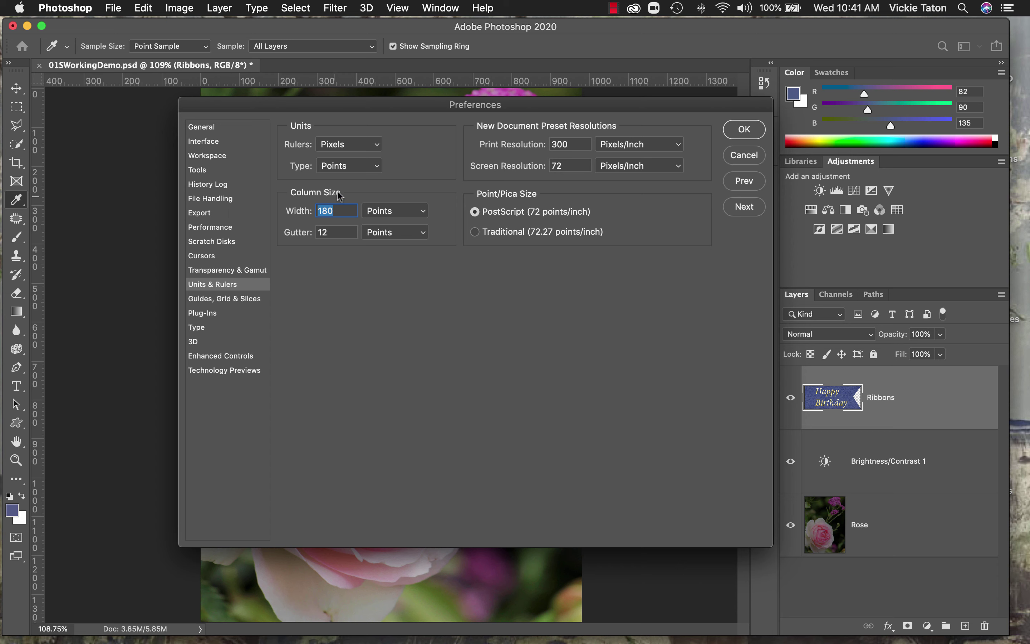
click(376, 148)
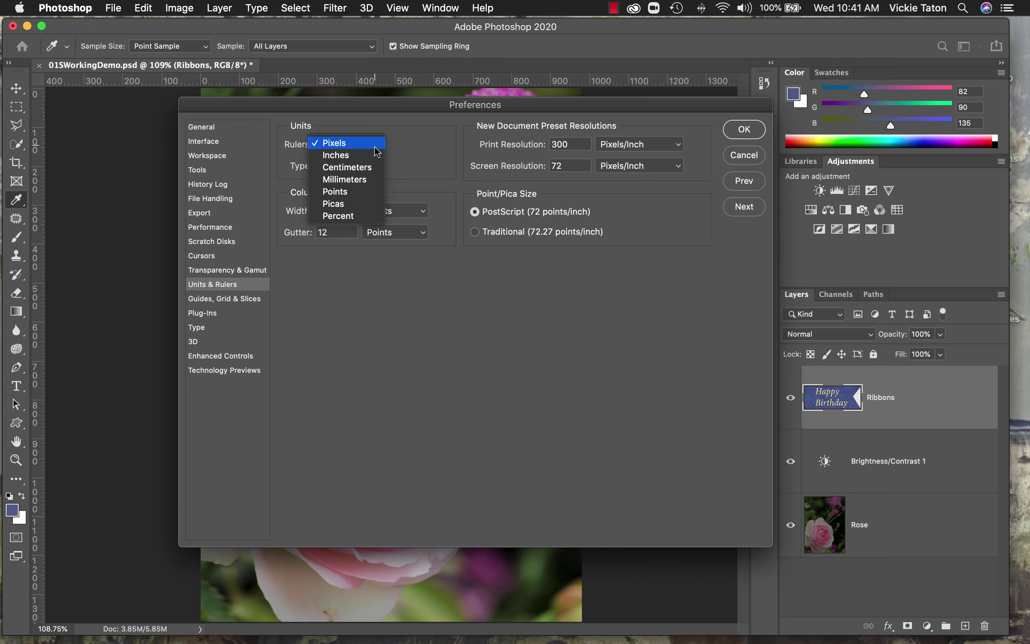
click(375, 157)
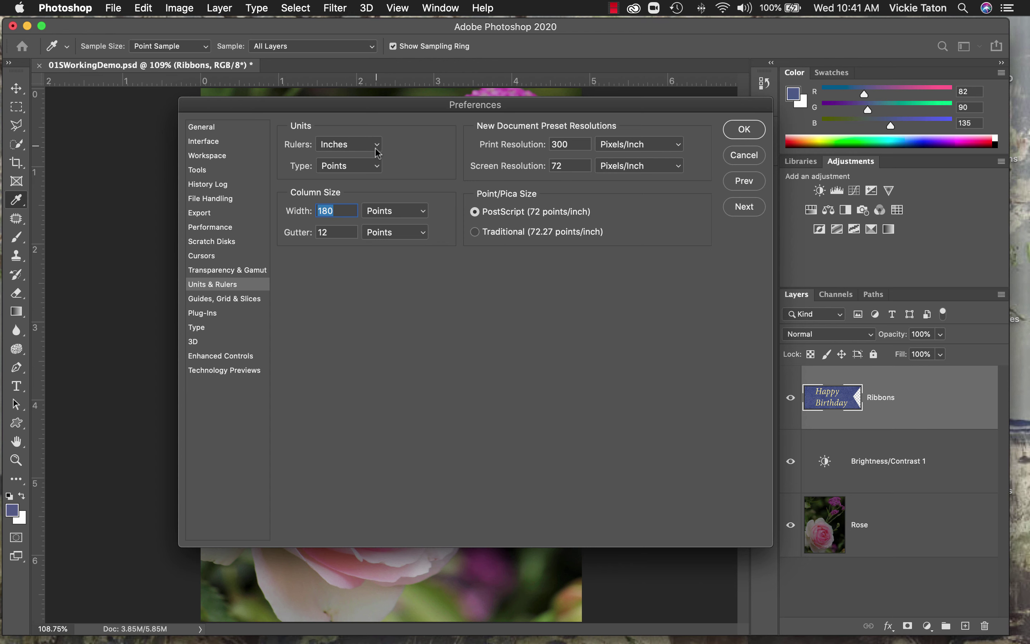
click(377, 145)
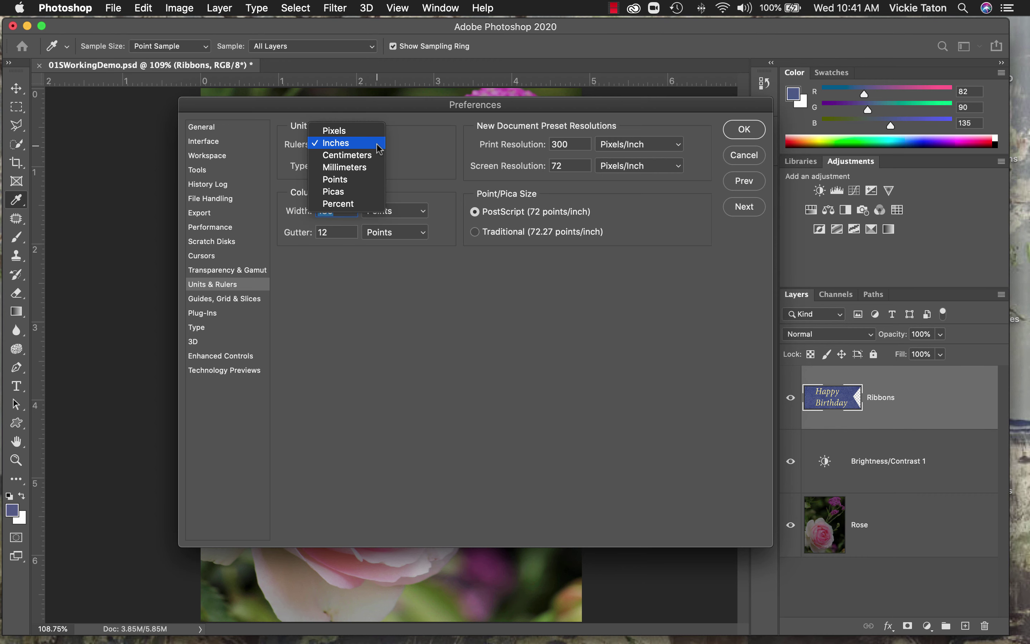
click(374, 143)
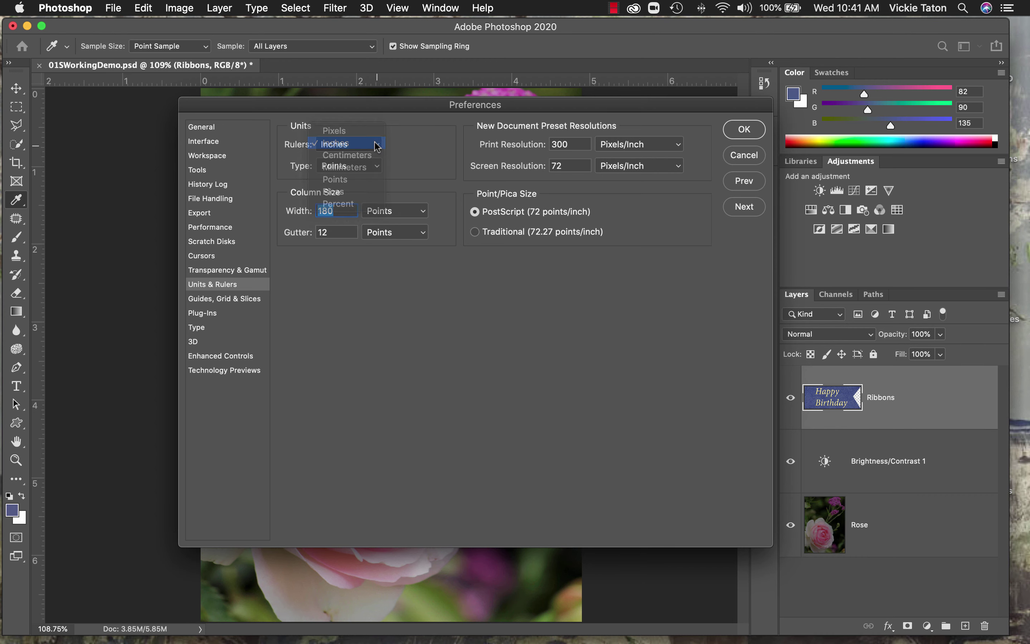
click(728, 131)
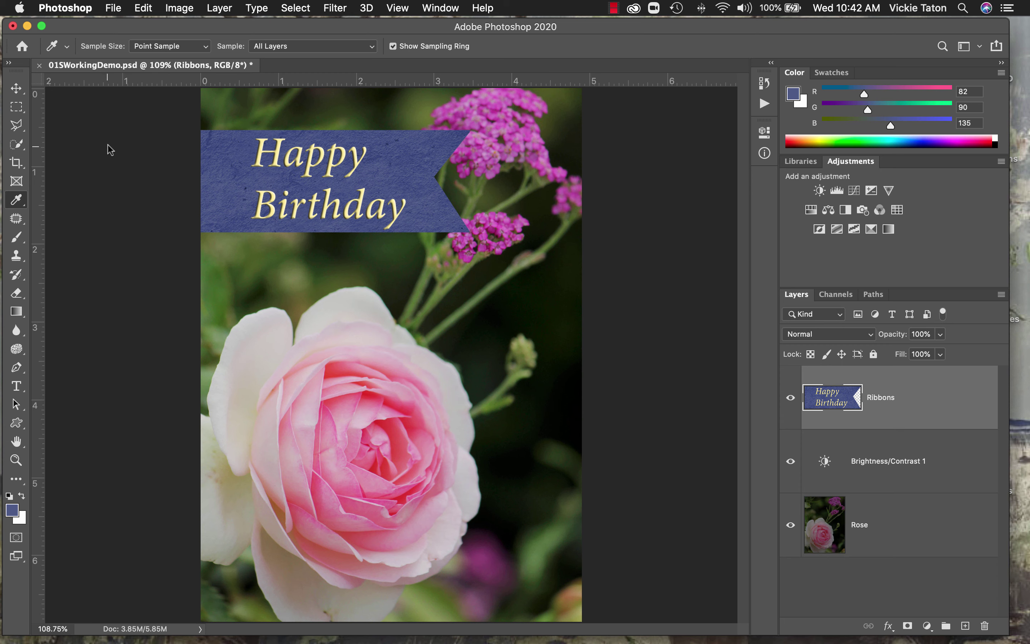
Make a rectangular marquee selection about 2.5 in wide and 0.75 in tall, from the image's right edge into the rose's center
click(18, 109)
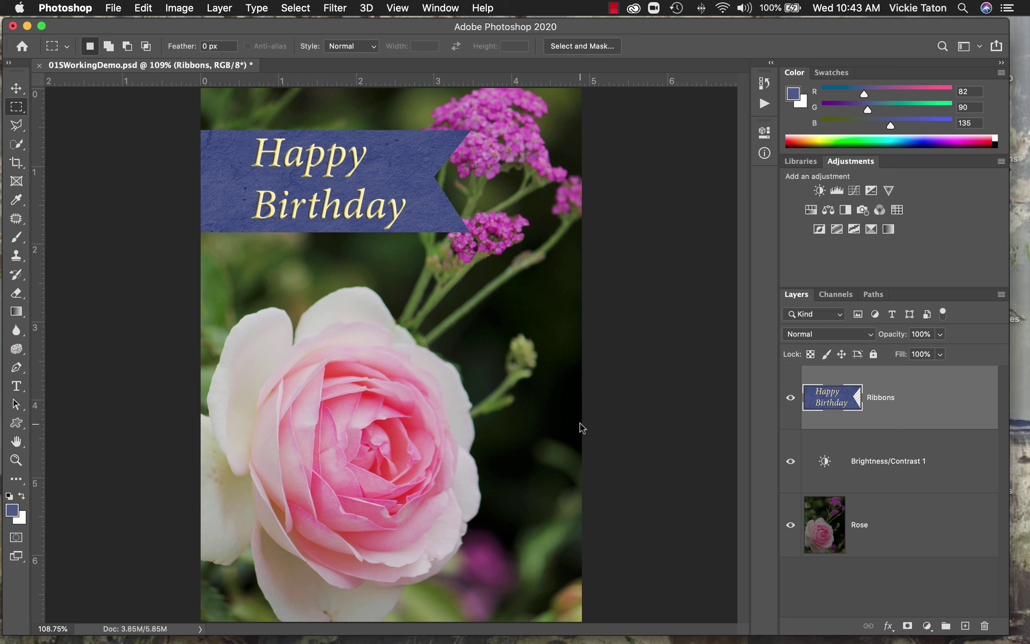
drag(580, 424, 544, 433)
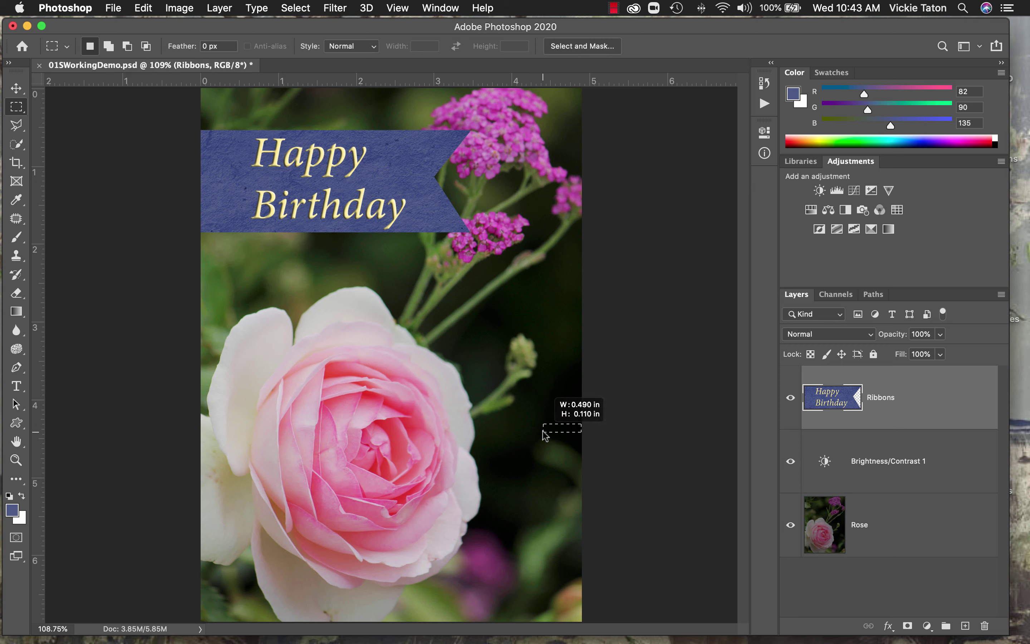
drag(544, 433, 382, 482)
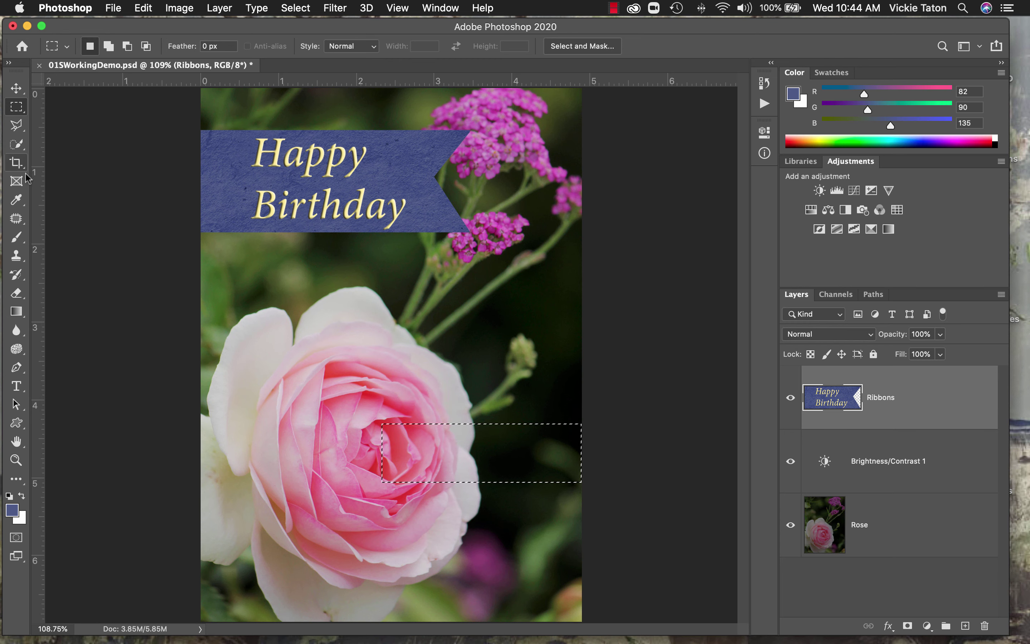
Activate the Brush tool
click(20, 239)
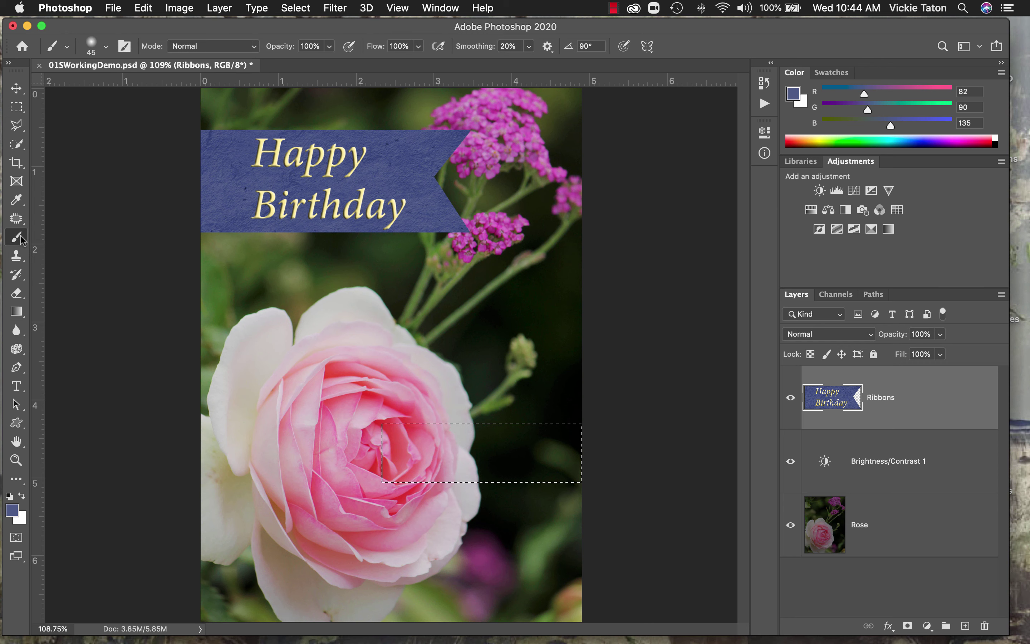
right_click(140, 287)
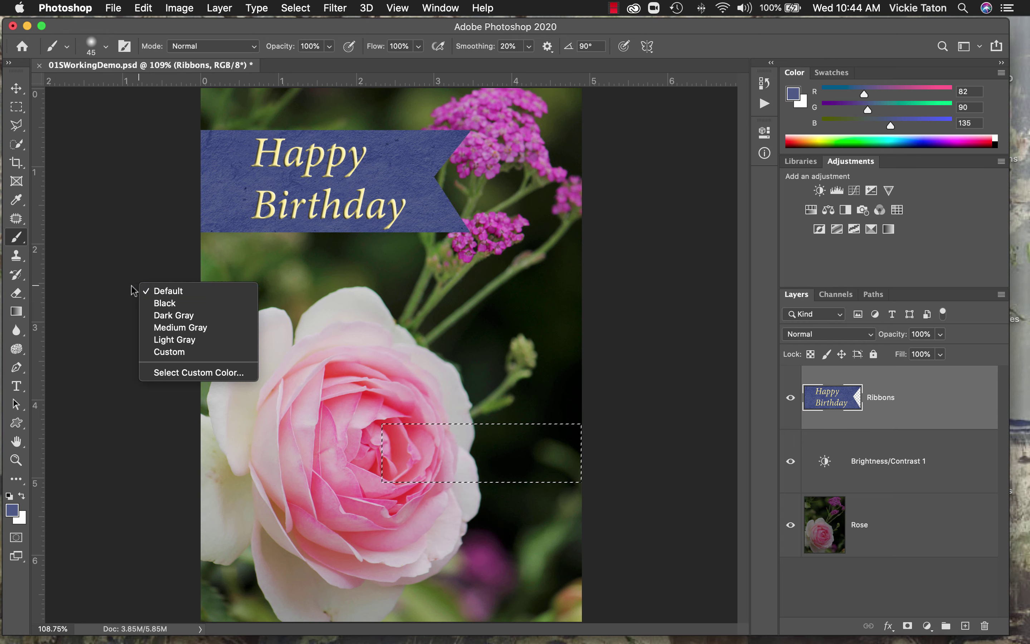
click(134, 290)
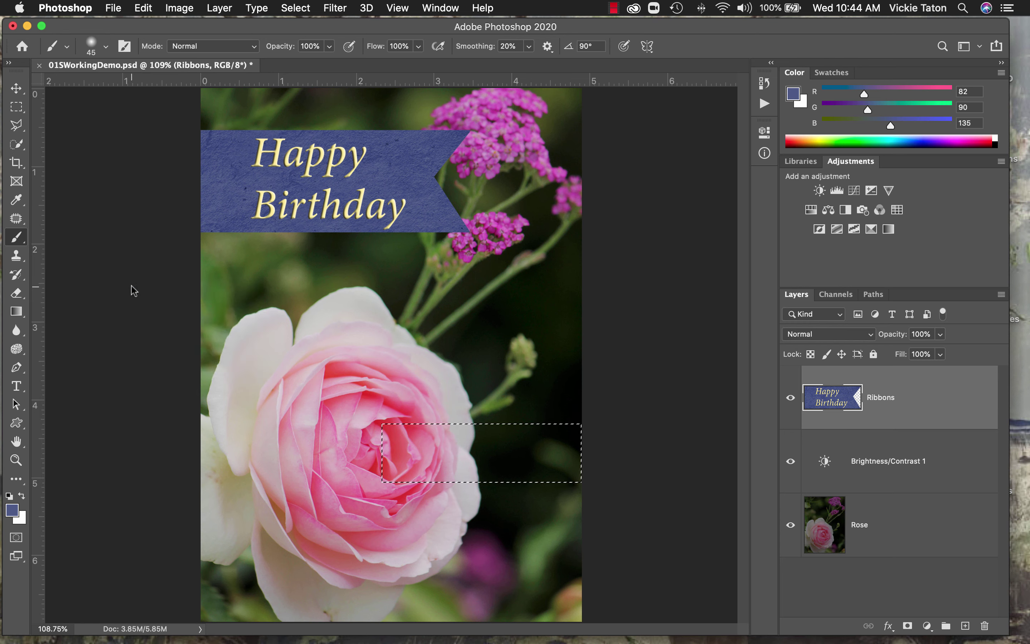
right_click(133, 289)
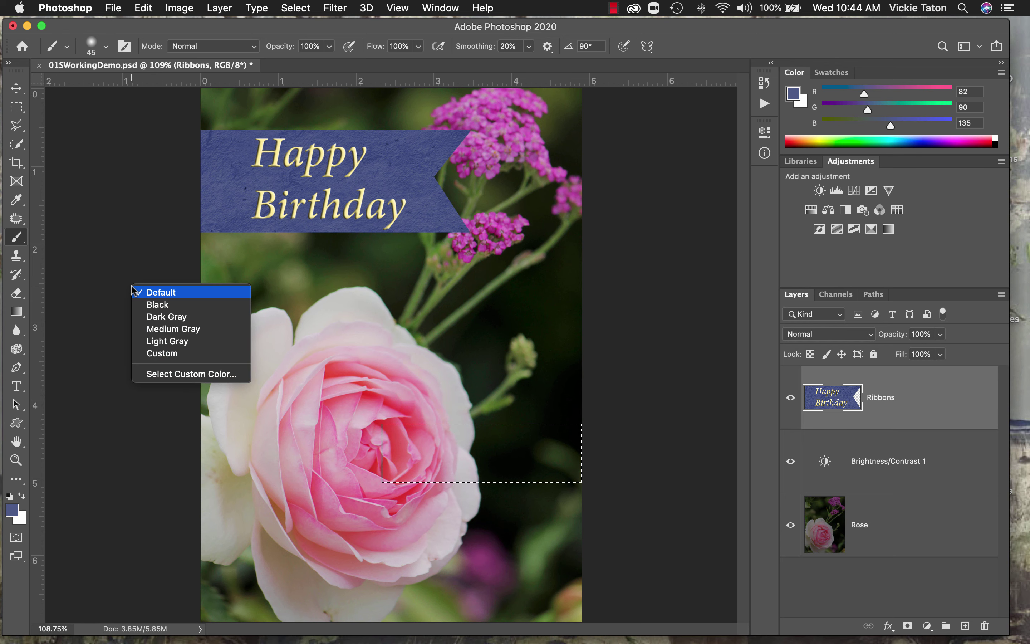
click(133, 291)
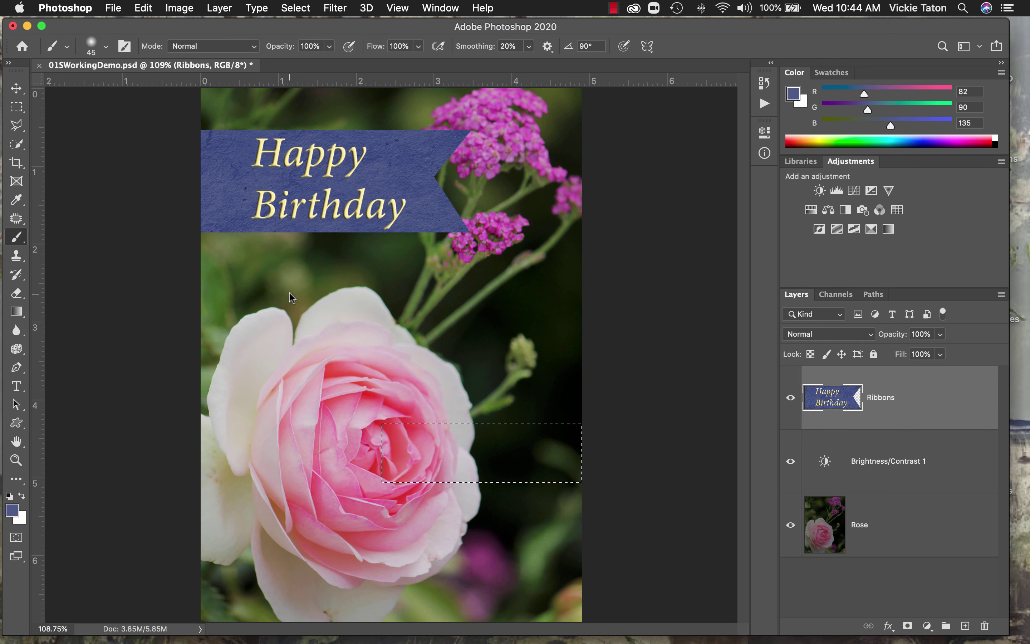
Look through the available brush presets and choose the Soft Round brush
right_click(289, 293)
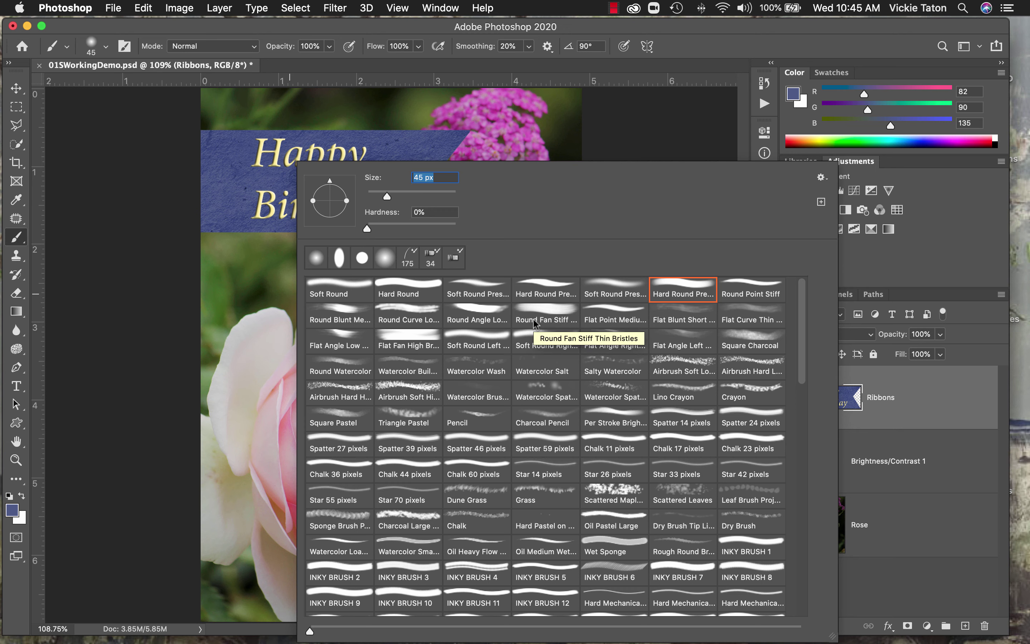
scroll(517, 411, down, 3)
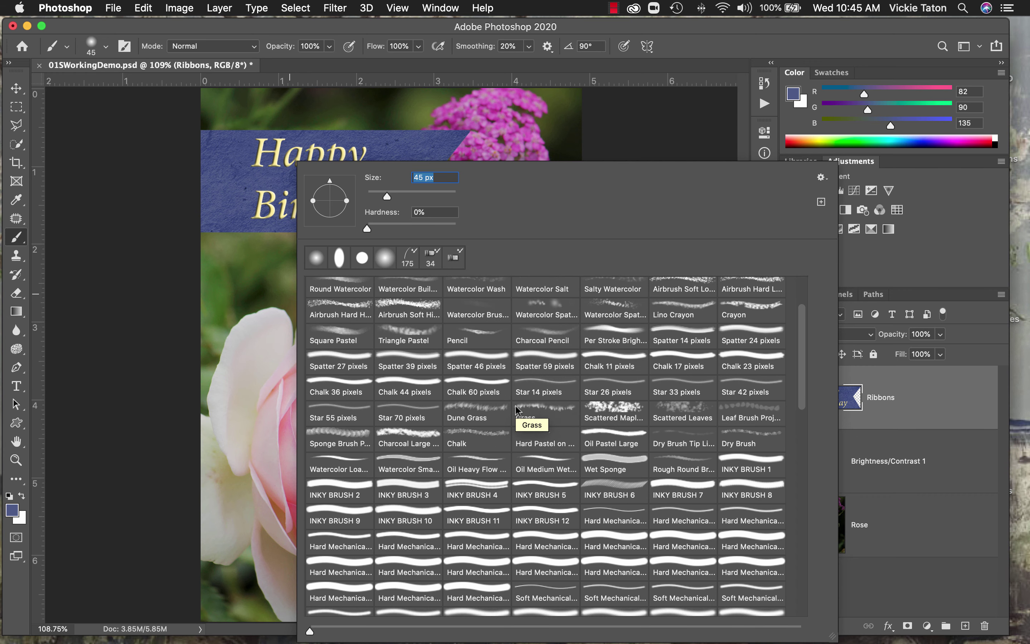
scroll(517, 411, up, 3)
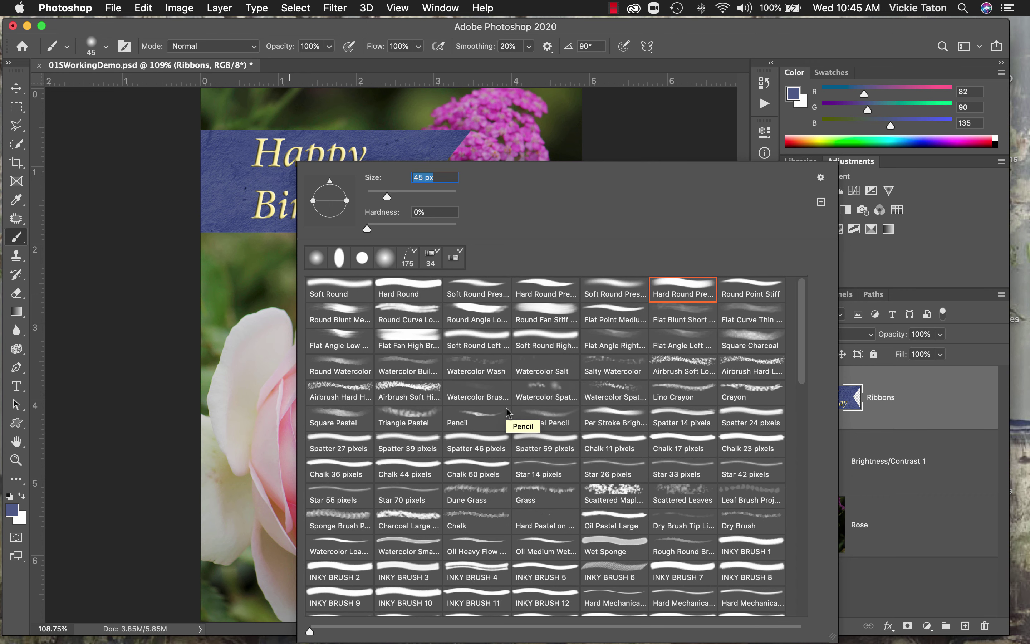
scroll(505, 388, down, 10)
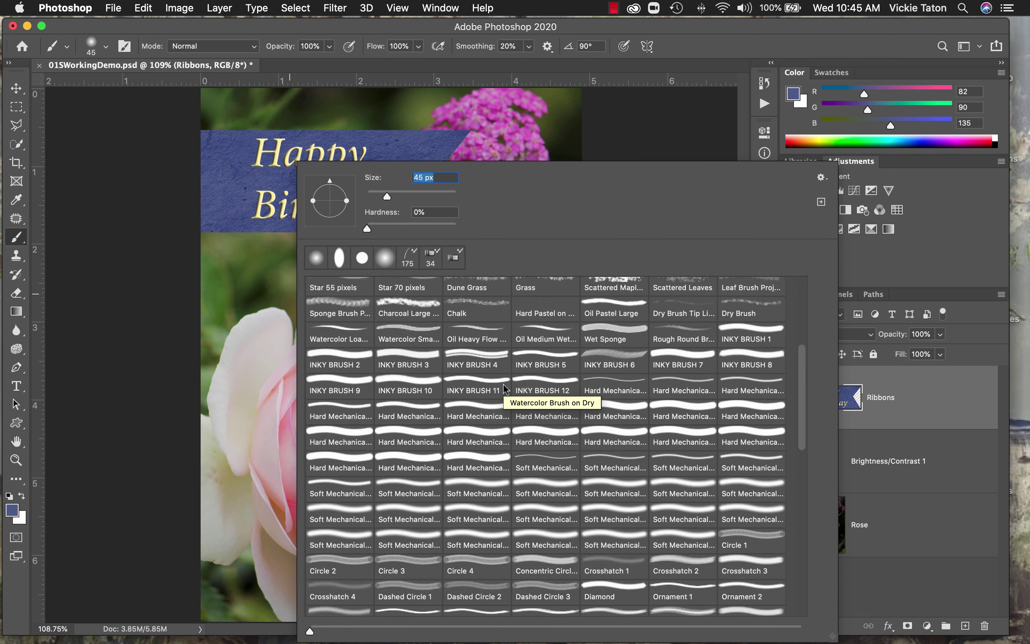
scroll(504, 388, up, 10)
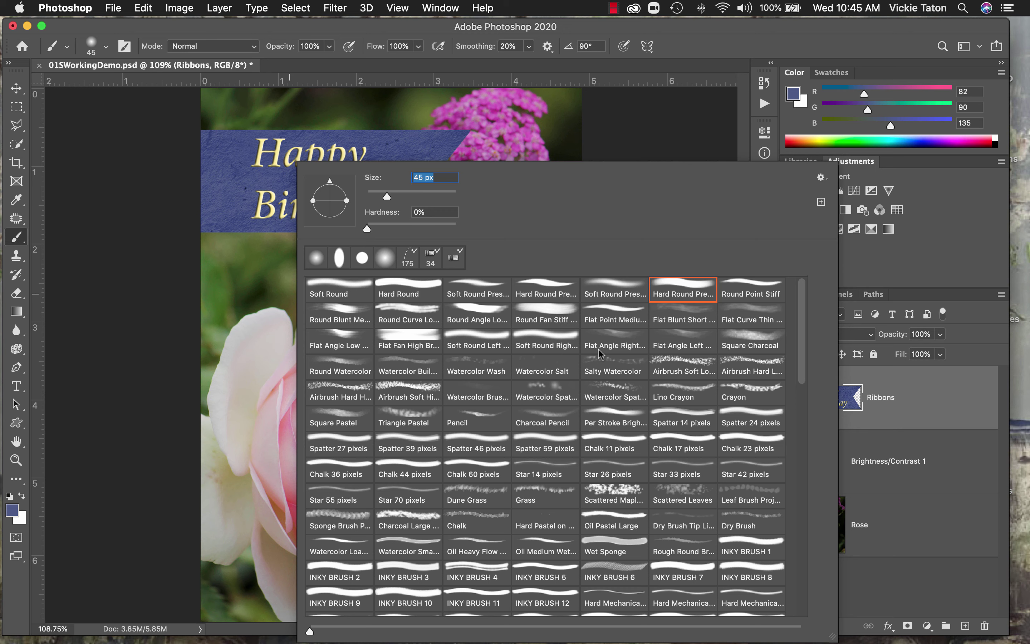
click(336, 285)
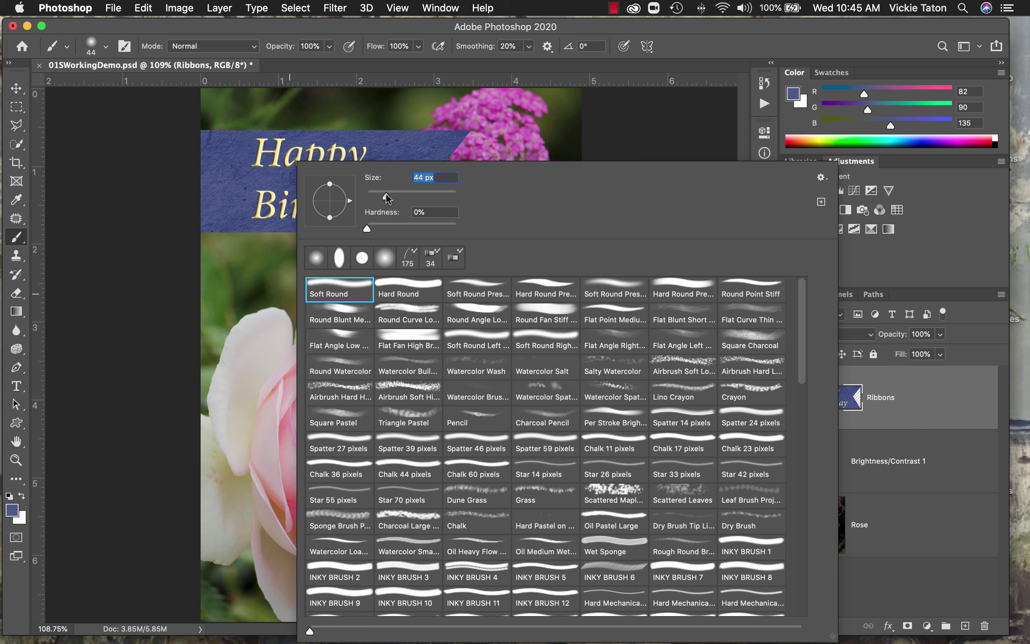
Set the Soft Round brush size to 65 px
drag(387, 194, 398, 196)
drag(395, 197, 394, 197)
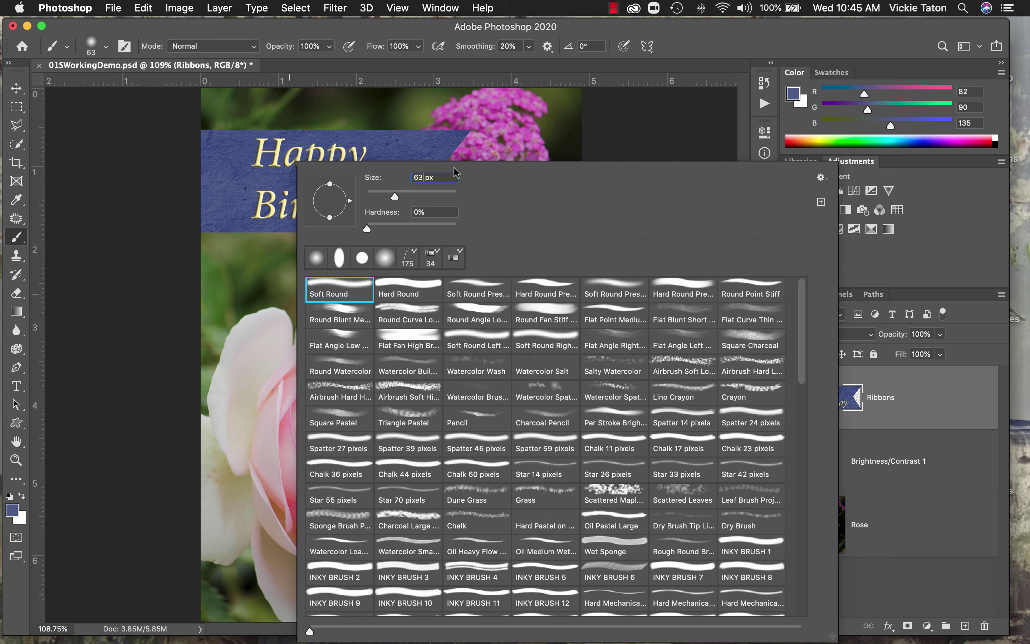
key(Up)
key(Up)
click(423, 177)
key(Return)
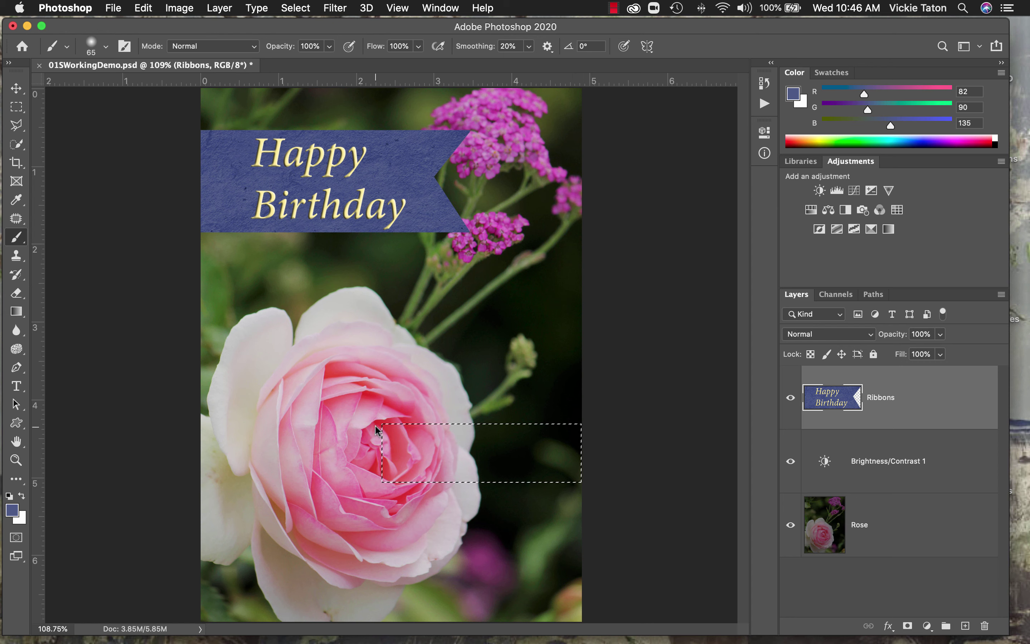
Paint the entire marquee selection on the Ribbons layer with the sampled blue, and deselect it
mouse_move(375, 424)
mouse_down()
mouse_move(592, 427)
mouse_move(560, 431)
mouse_up()
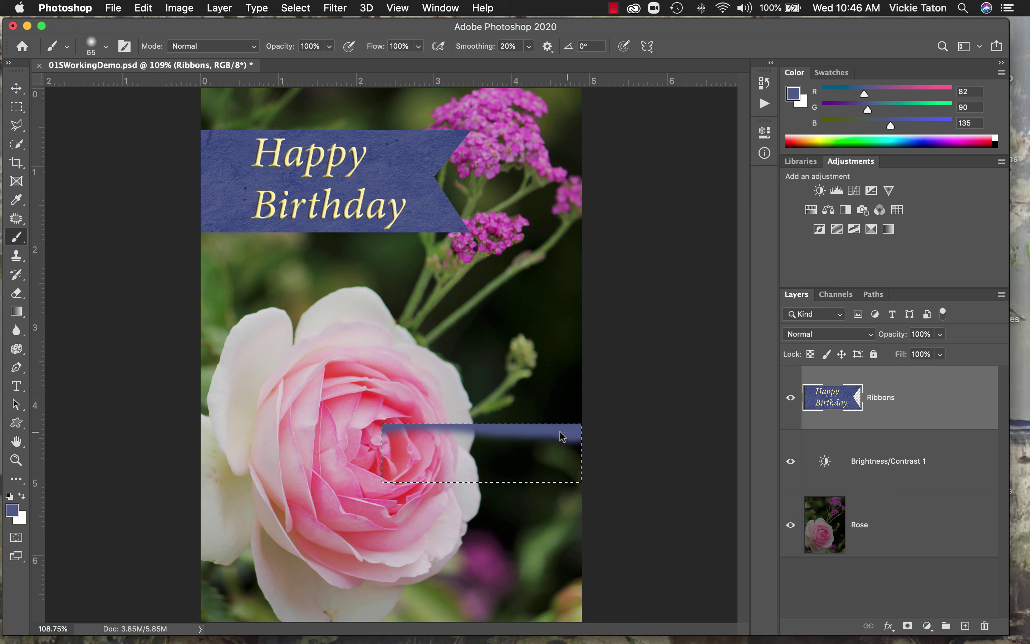
mouse_move(461, 439)
mouse_down()
mouse_move(343, 434)
mouse_move(581, 430)
mouse_move(490, 437)
mouse_up()
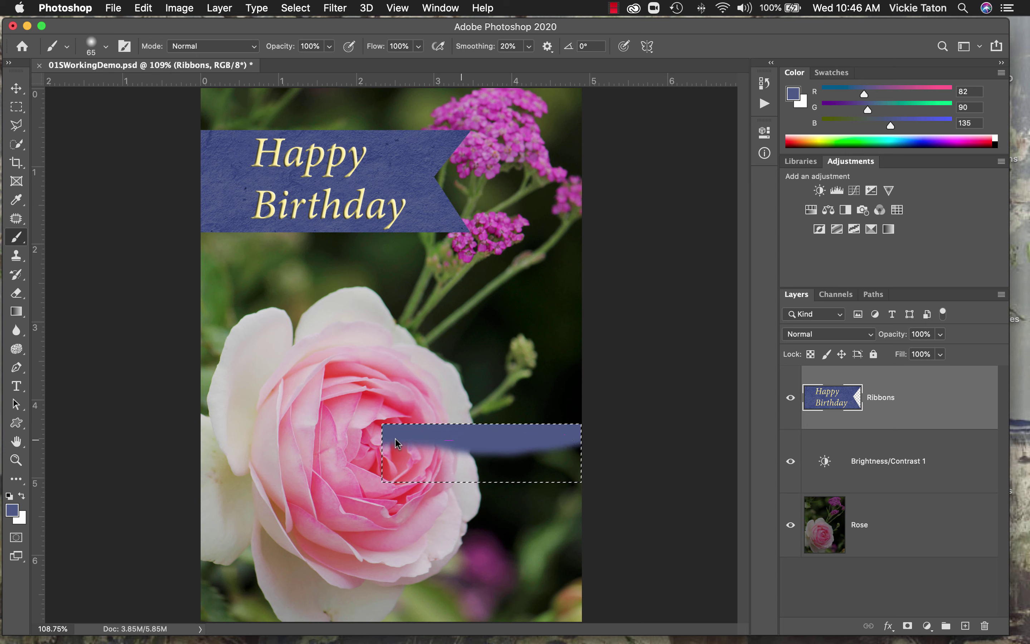
drag(394, 440, 364, 448)
mouse_move(451, 443)
mouse_down()
mouse_move(617, 426)
mouse_move(579, 449)
mouse_move(475, 453)
mouse_move(400, 439)
mouse_move(365, 448)
mouse_move(596, 459)
mouse_move(364, 455)
mouse_move(413, 470)
mouse_move(578, 455)
mouse_move(608, 463)
mouse_move(521, 482)
mouse_move(369, 472)
mouse_move(562, 470)
mouse_move(538, 478)
mouse_move(584, 487)
mouse_move(581, 423)
mouse_move(395, 437)
mouse_move(382, 458)
mouse_move(383, 475)
mouse_move(455, 473)
mouse_up()
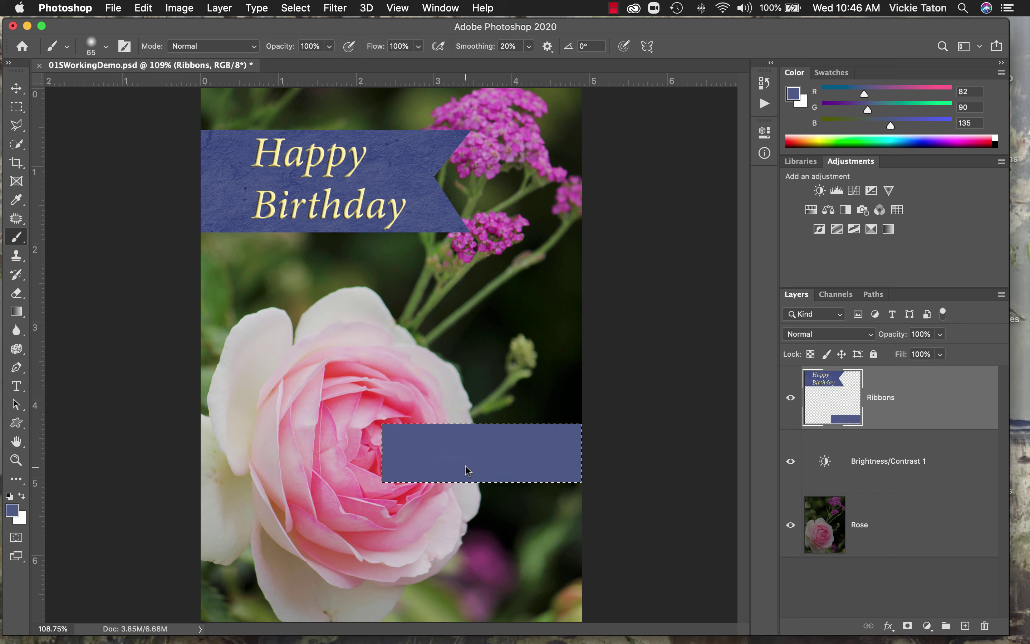
click(298, 9)
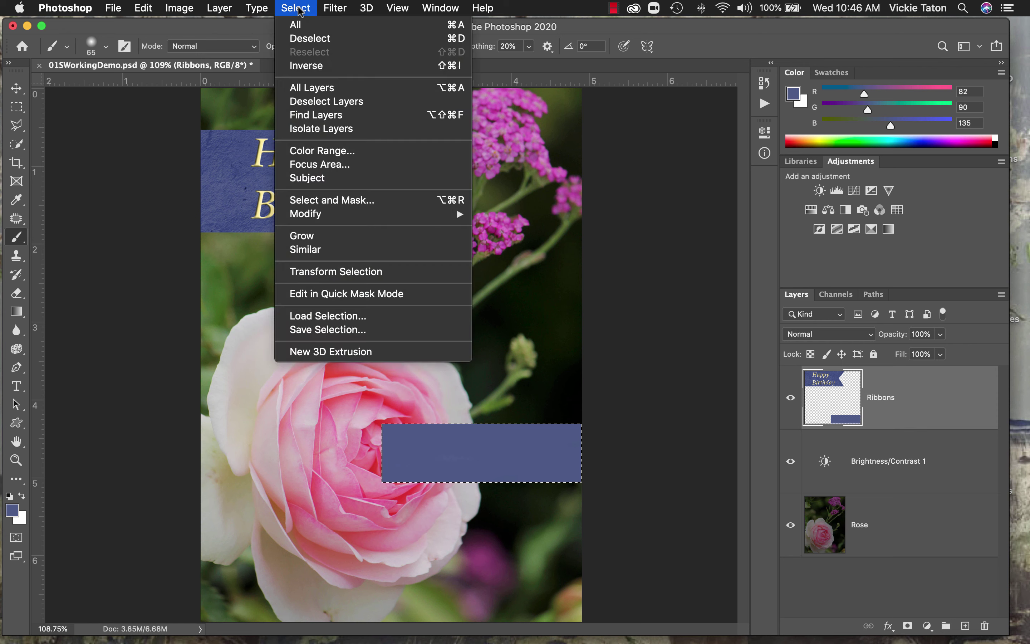
click(304, 36)
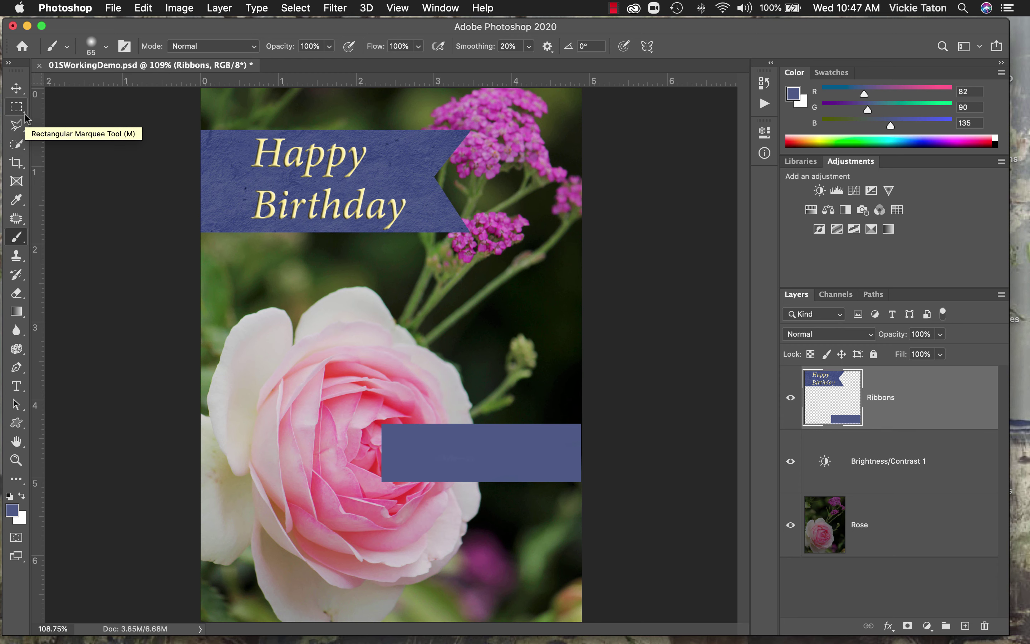
Look through the Move, Marquee and Lasso tool groups and choose the Polygonal Lasso tool
click(22, 96)
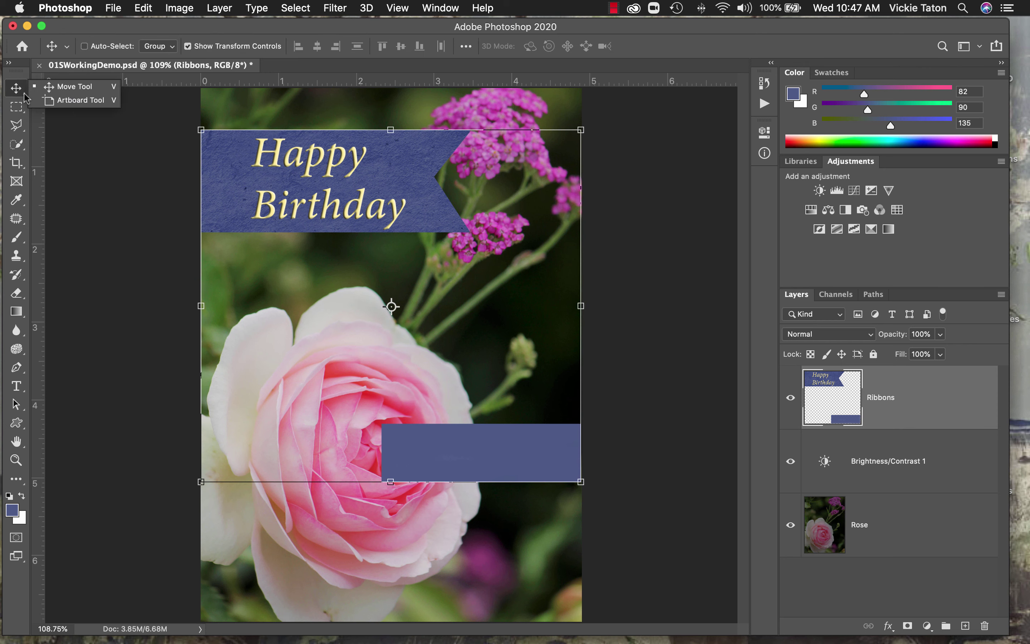
click(23, 112)
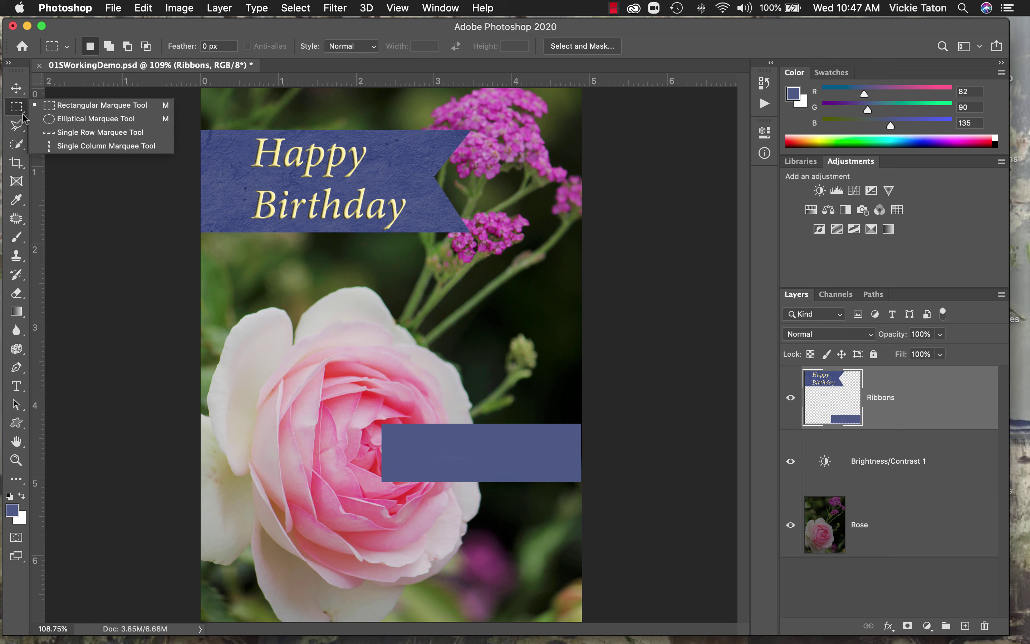
click(23, 128)
click(24, 128)
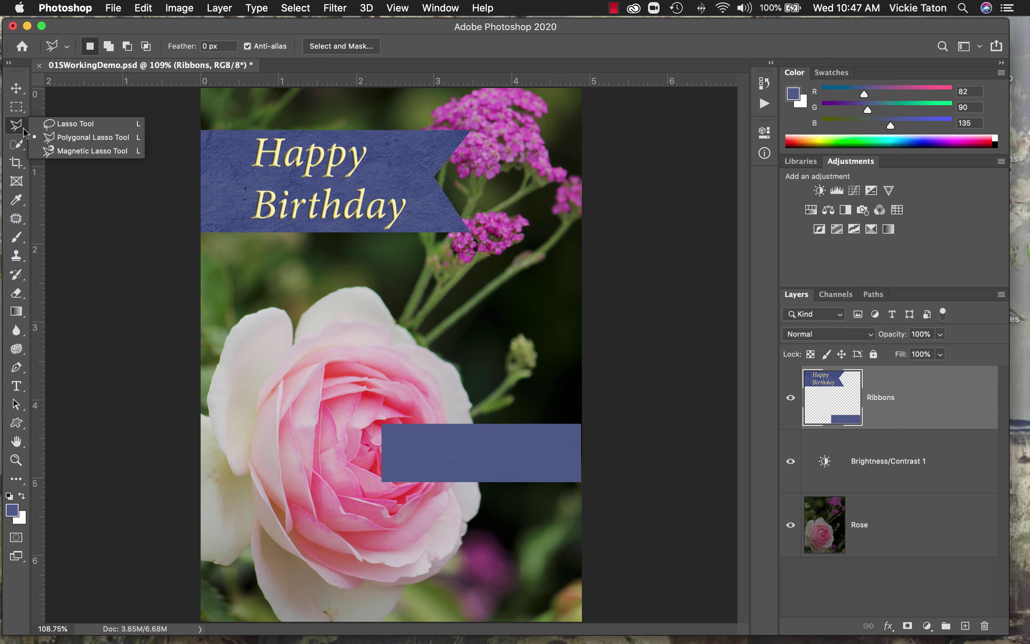
click(66, 136)
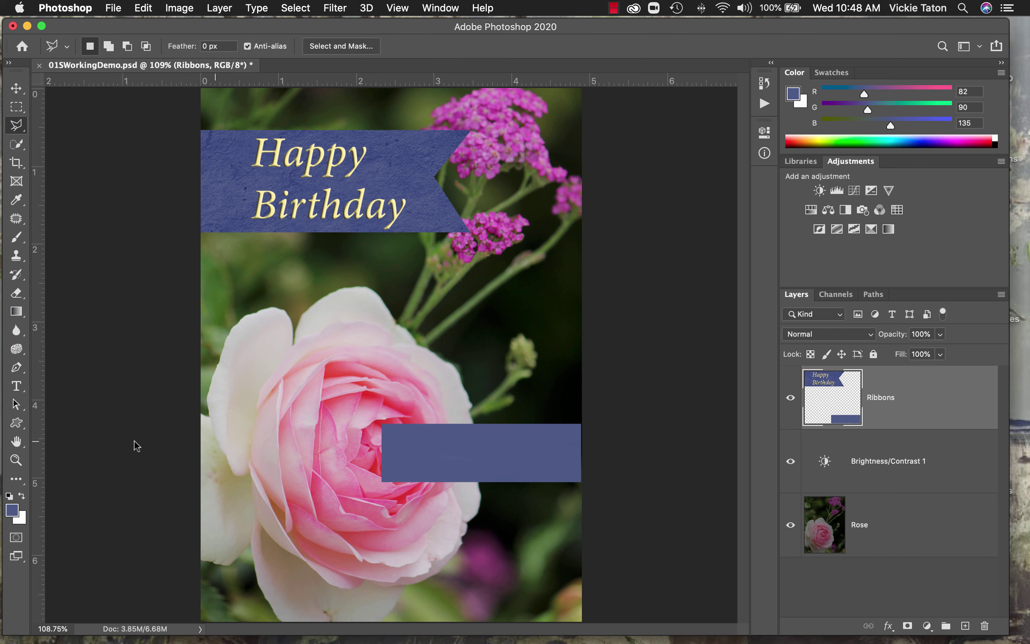
Cut a triangular notch into the inner end of the new ribbon with a Polygonal Lasso selection, and deselect it
click(16, 460)
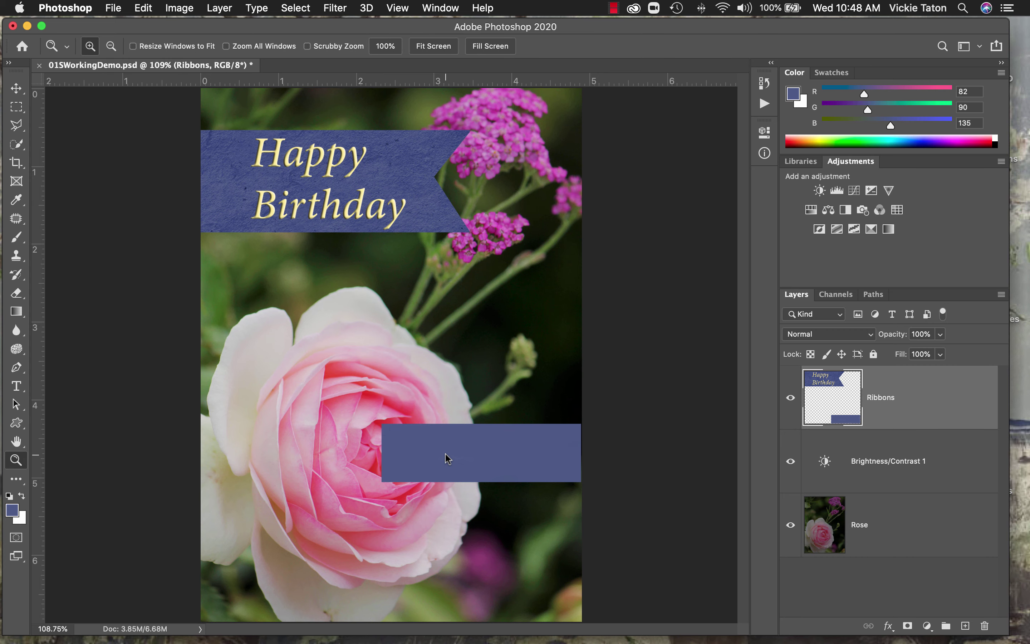
click(283, 439)
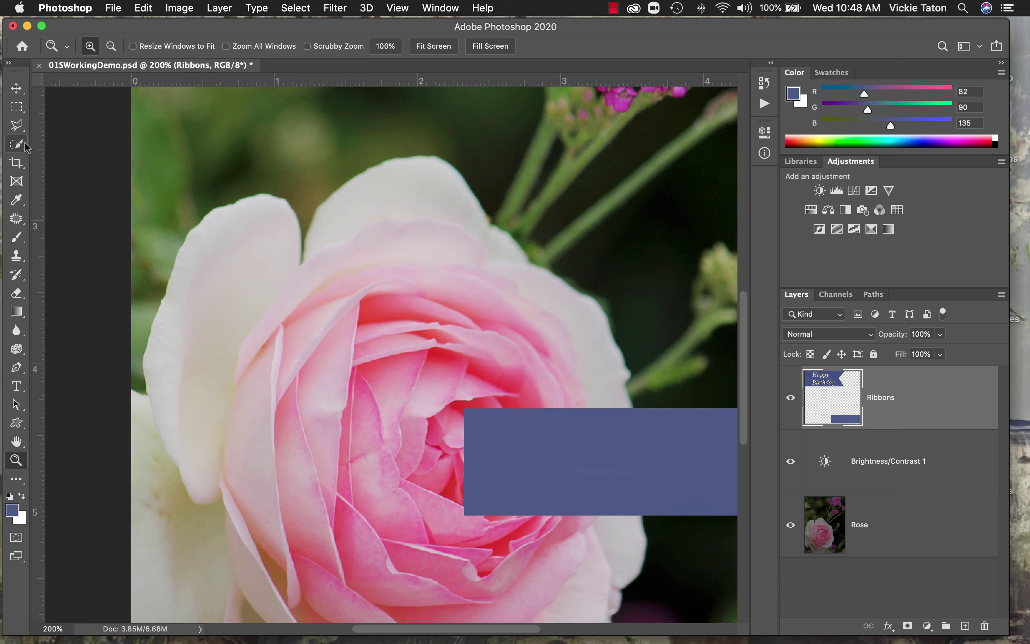
click(17, 127)
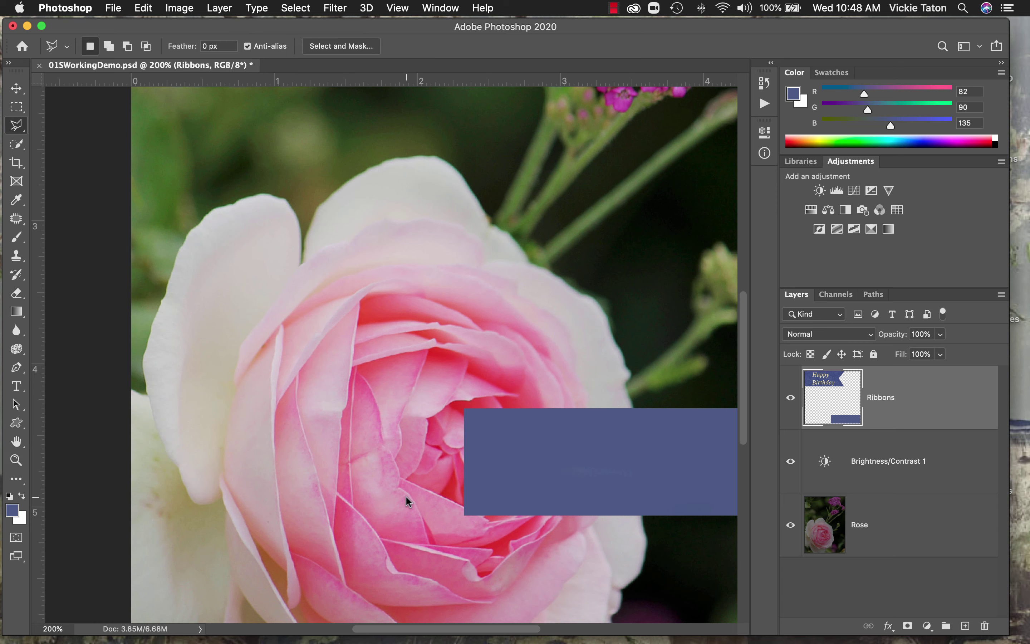
drag(406, 496, 261, 487)
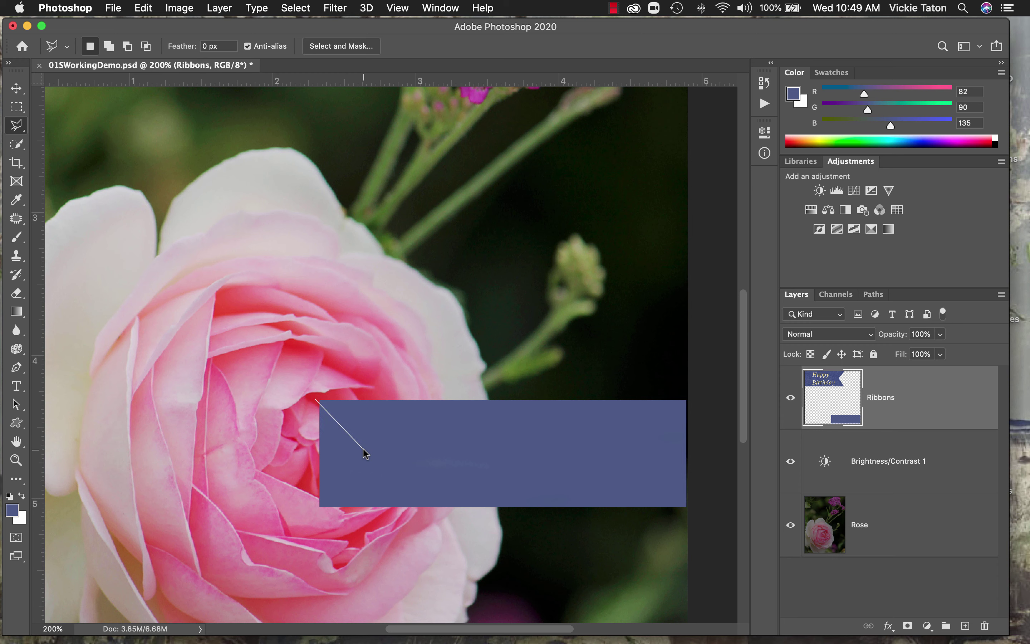
click(315, 509)
click(316, 402)
key(Delete)
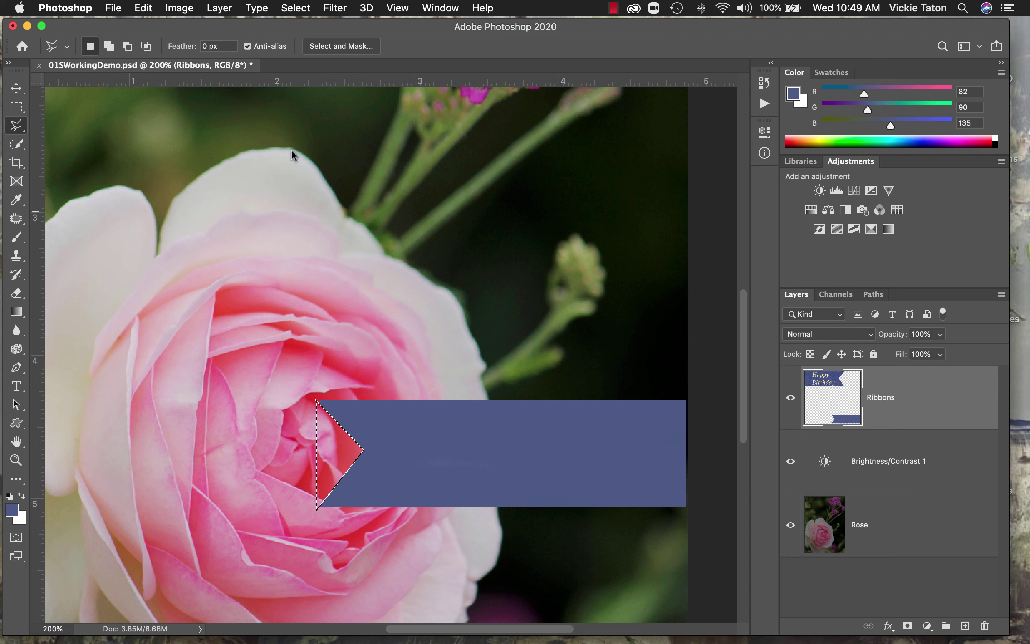
click(296, 8)
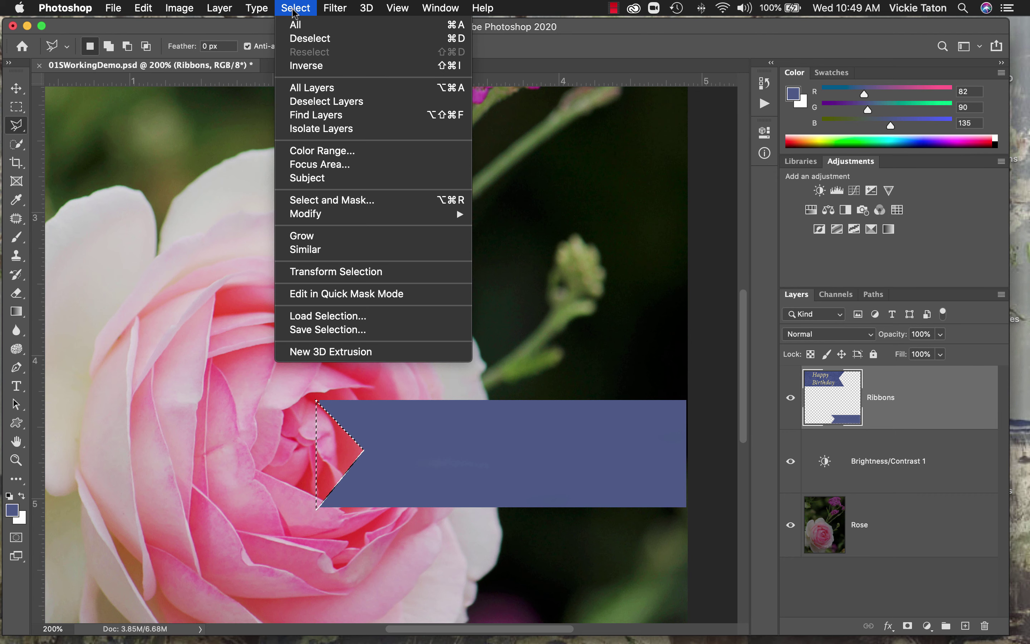
click(301, 40)
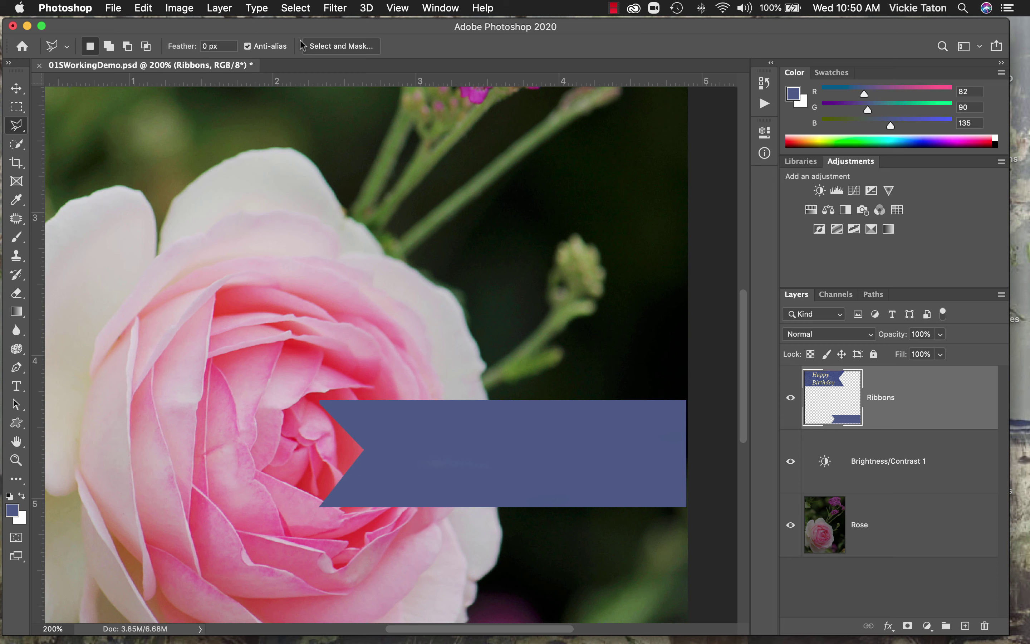
Activate the Type tool and set its font to Minion Pro with the Italic style
click(15, 386)
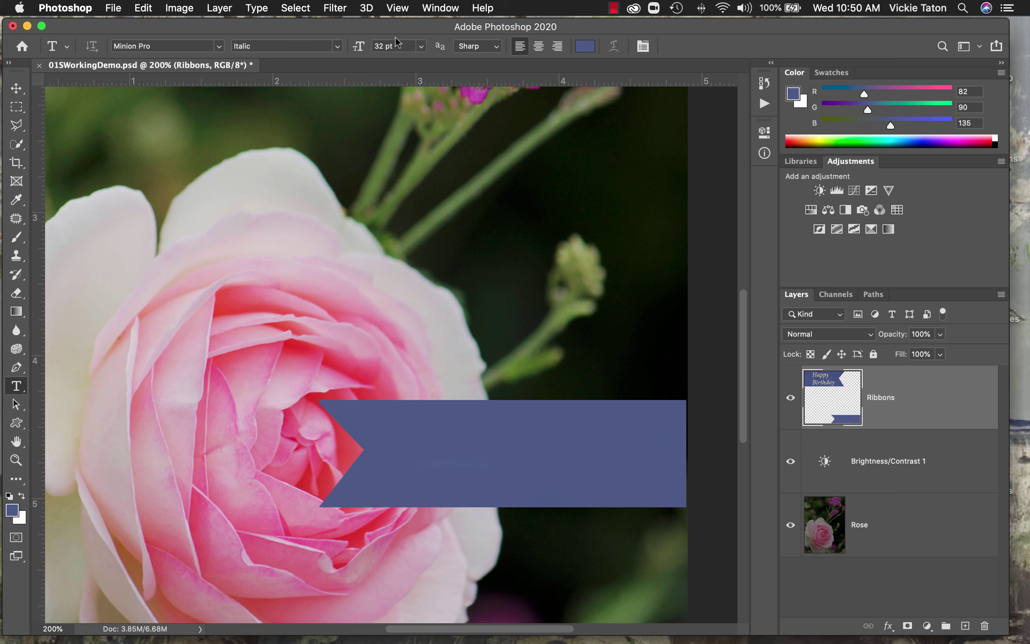
click(220, 46)
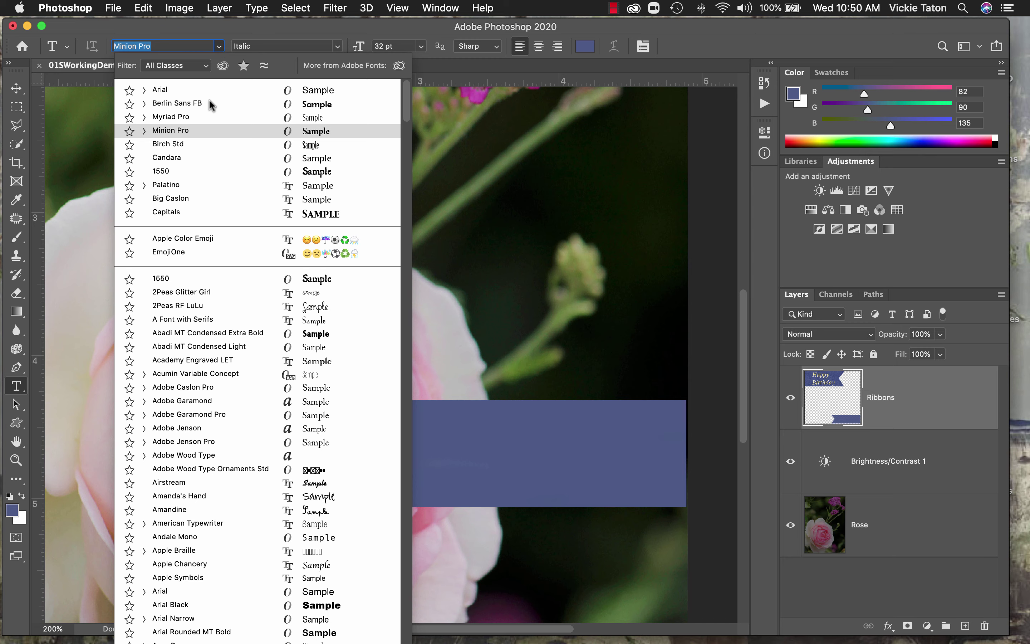
scroll(217, 618, down, 20)
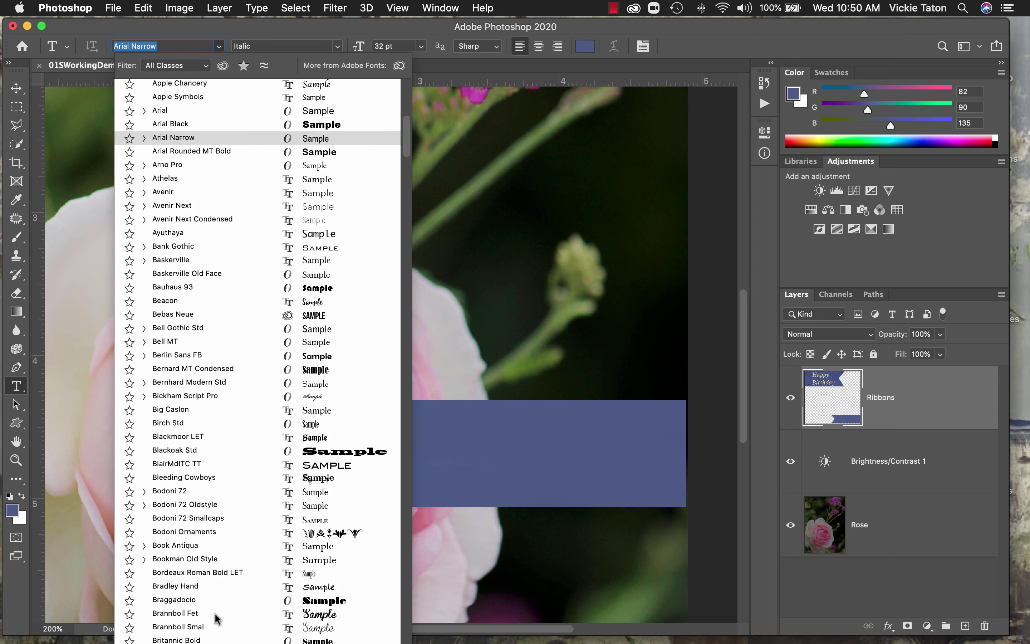
scroll(217, 618, down, 15)
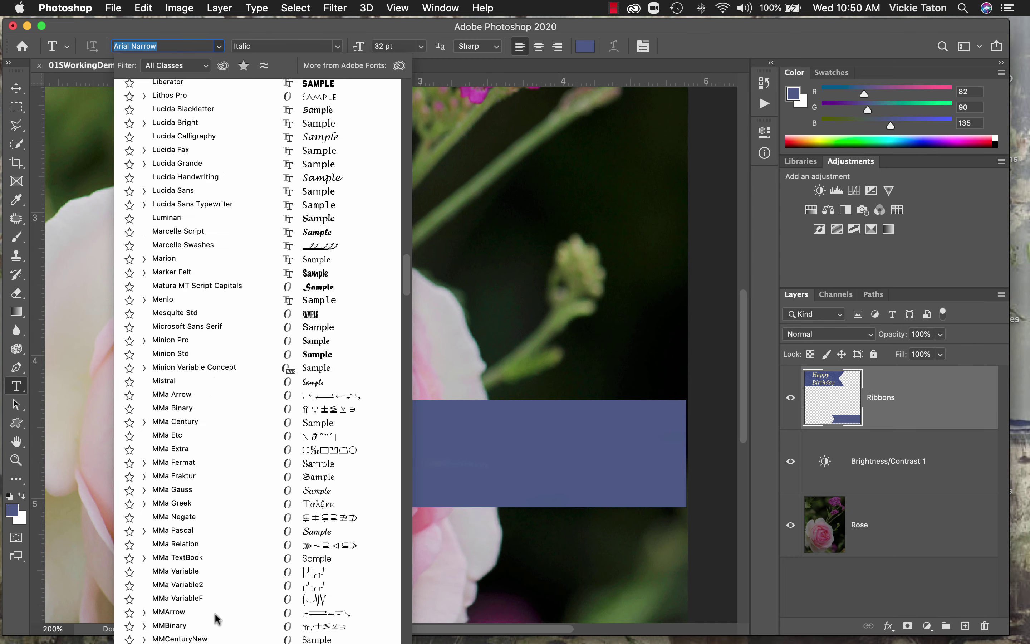
scroll(217, 619, down, 12)
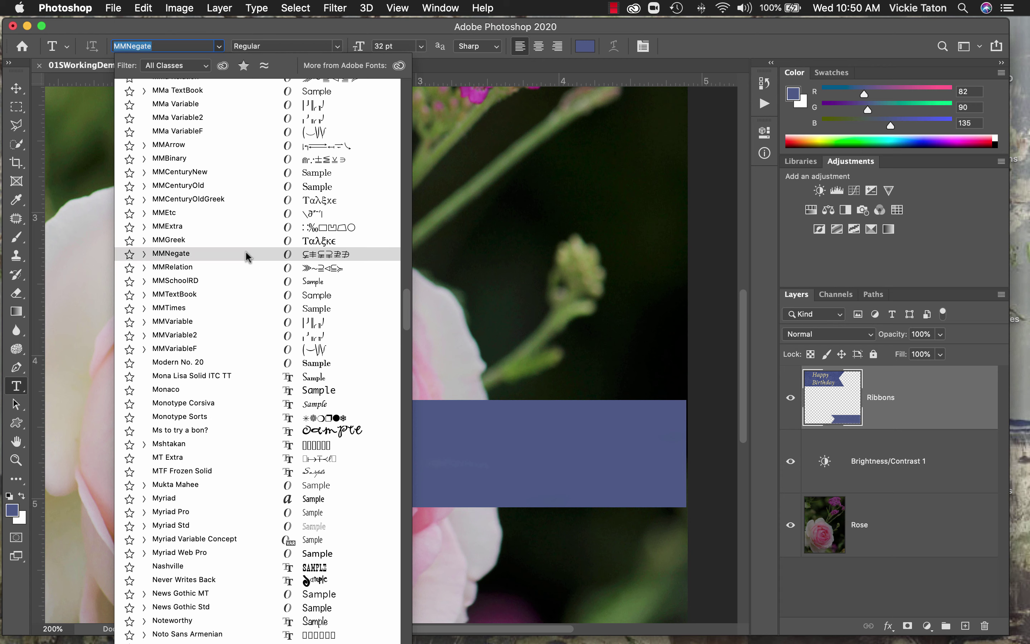
scroll(246, 254, up, 5)
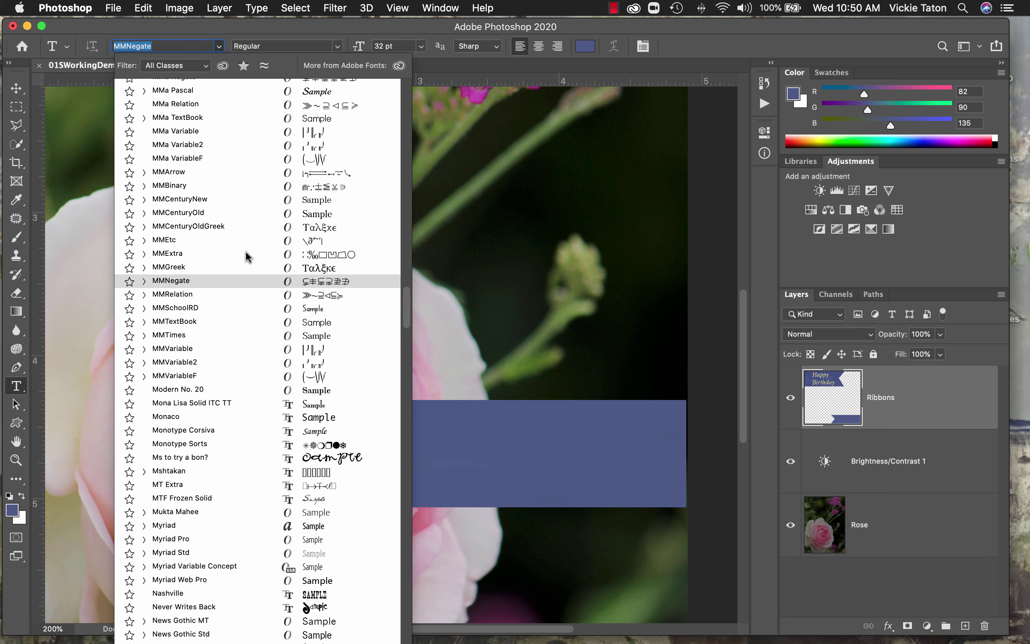
scroll(247, 255, up, 7)
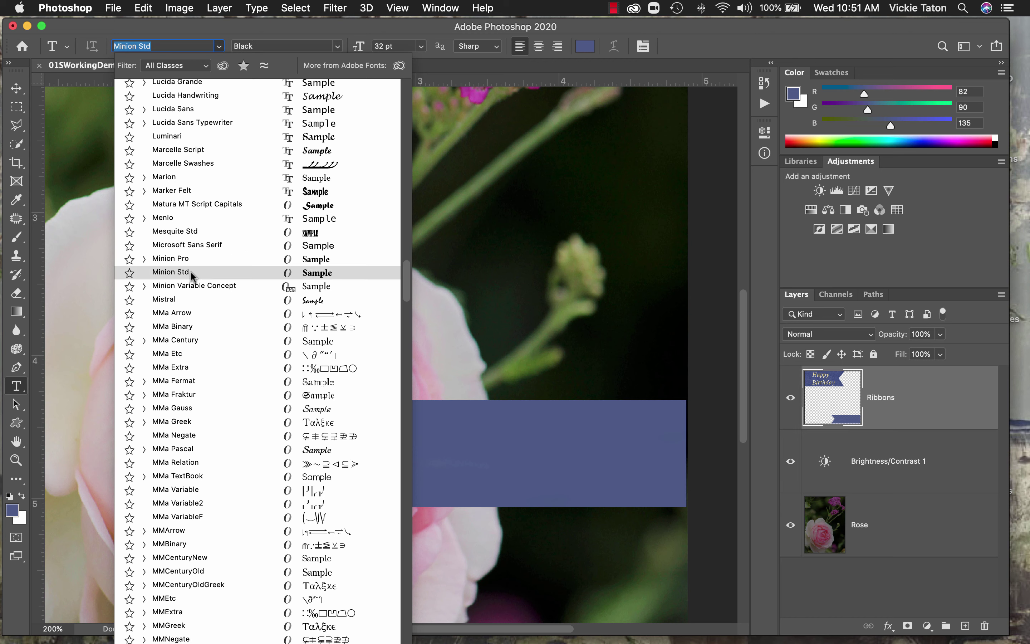
click(179, 254)
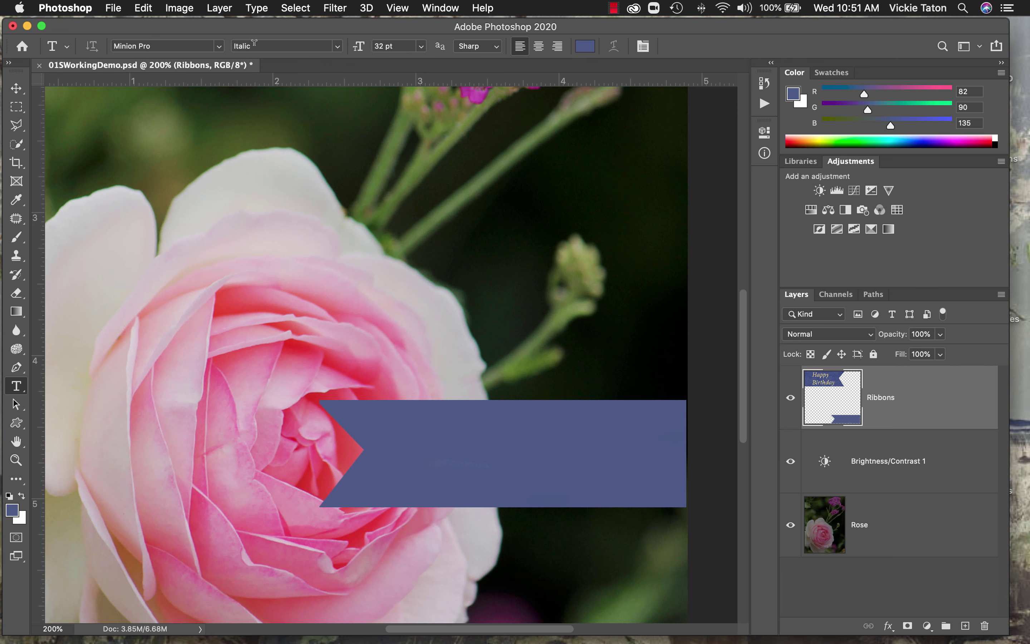
click(340, 49)
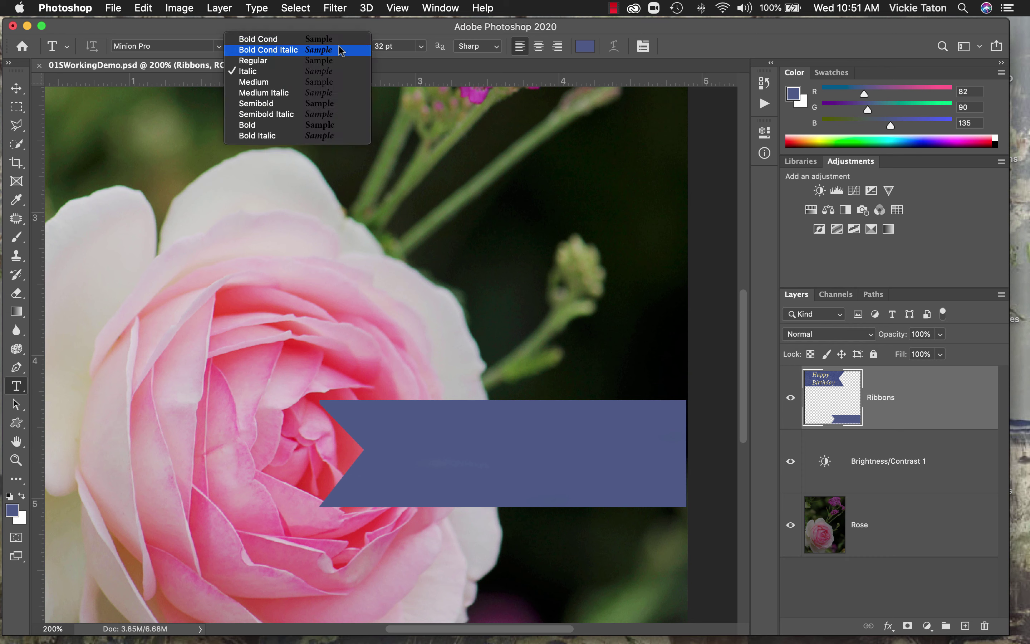
click(298, 75)
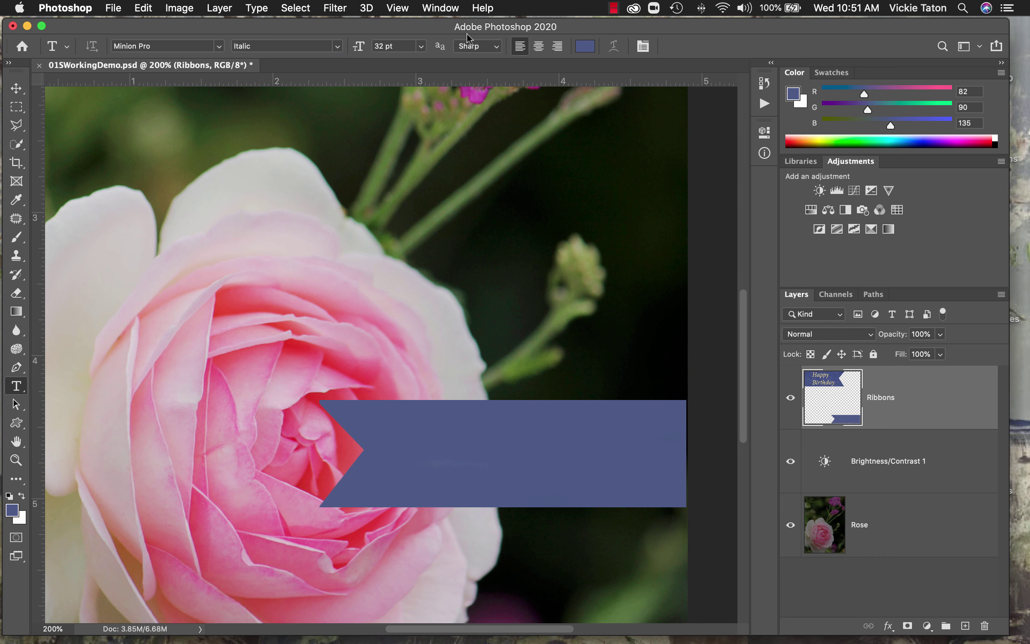
Check the available type sizes, keep 32 pt, and set the text color to Pastel Yellow
click(380, 44)
double_click(380, 45)
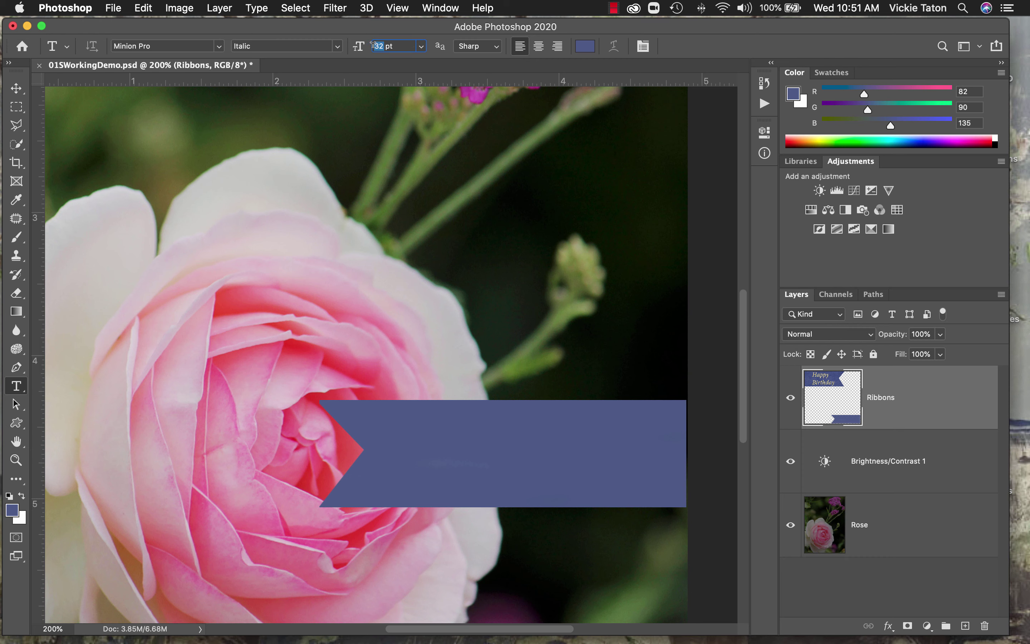
click(421, 46)
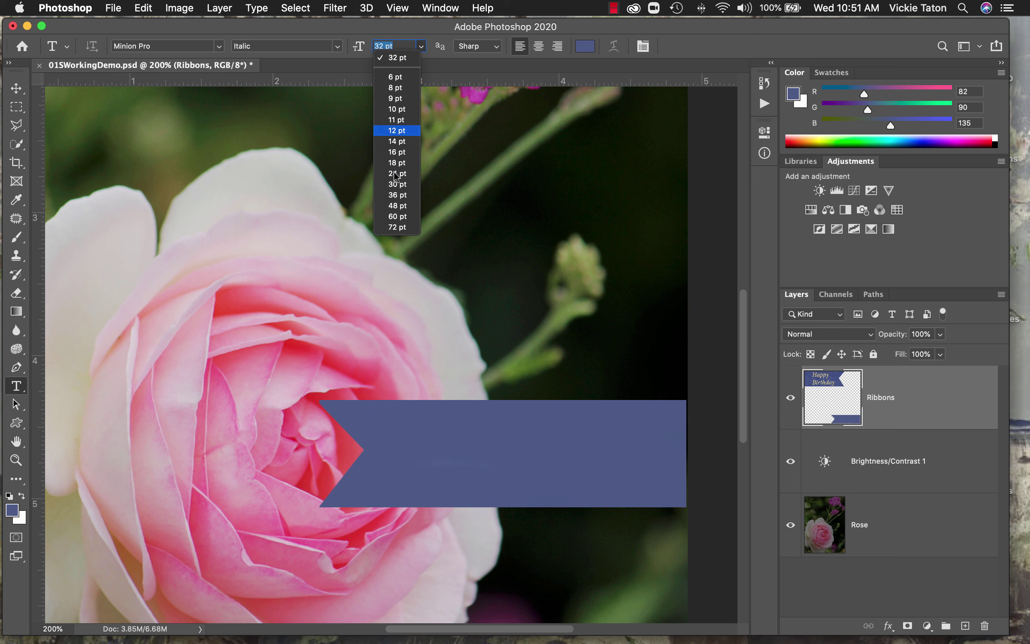
click(421, 47)
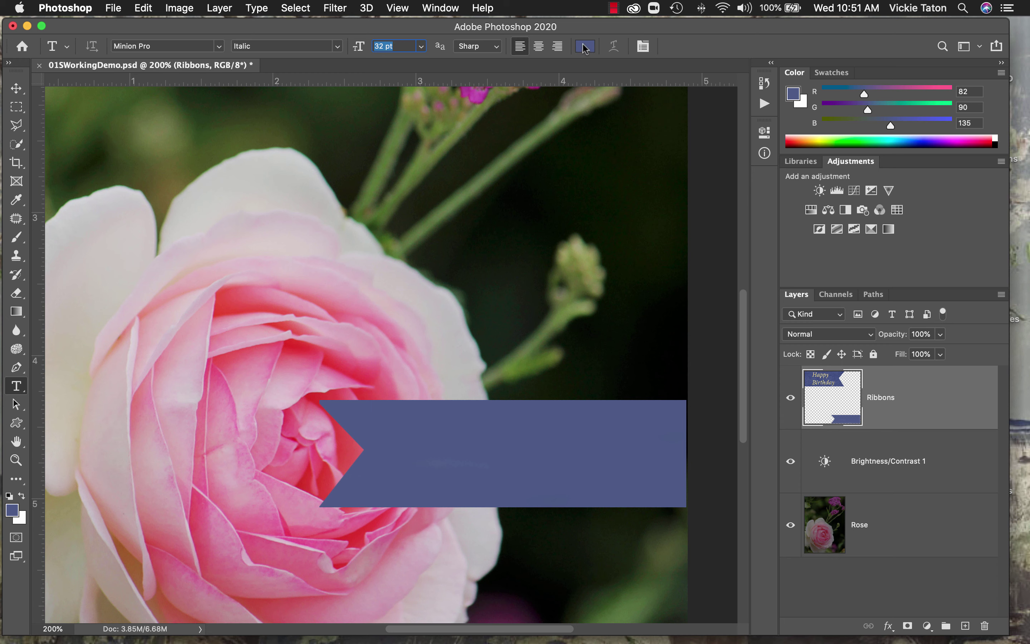
click(842, 77)
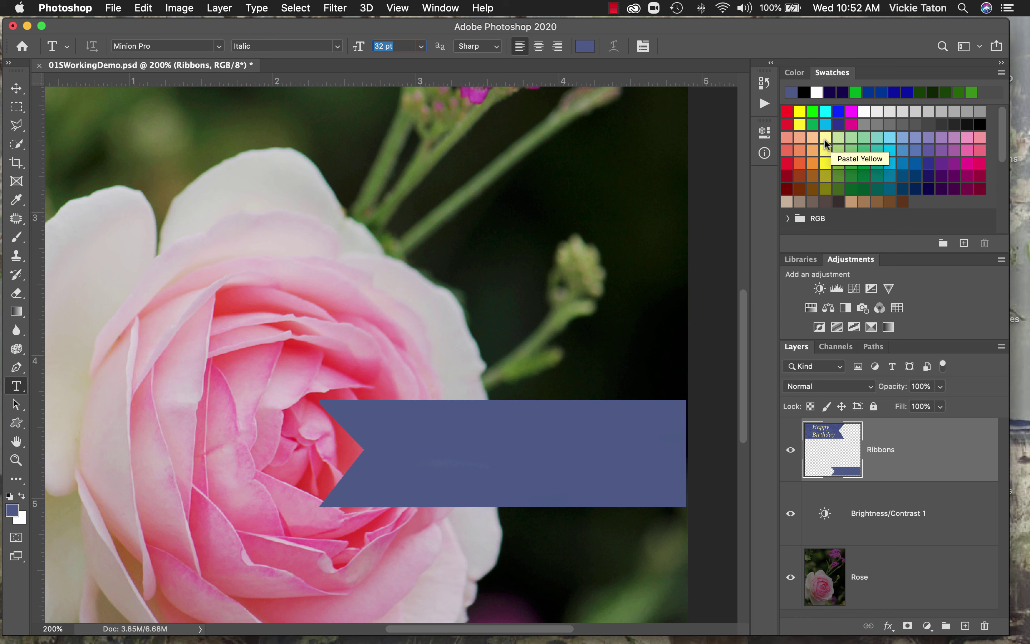
click(824, 139)
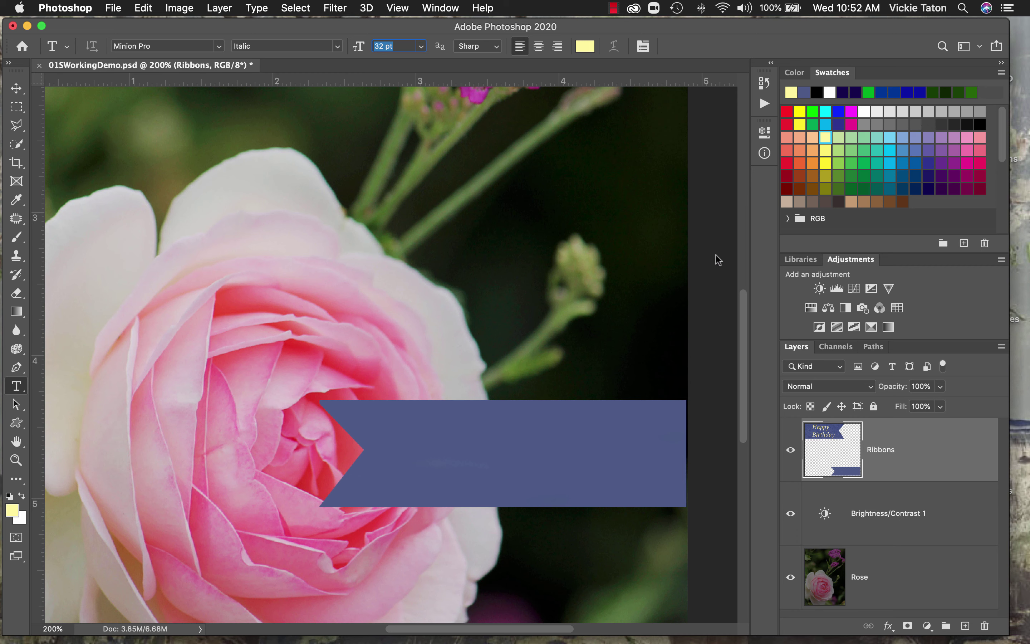
Add the recipient's first name as point text on the lower ribbon, starting beside the notch, and commit it
click(394, 451)
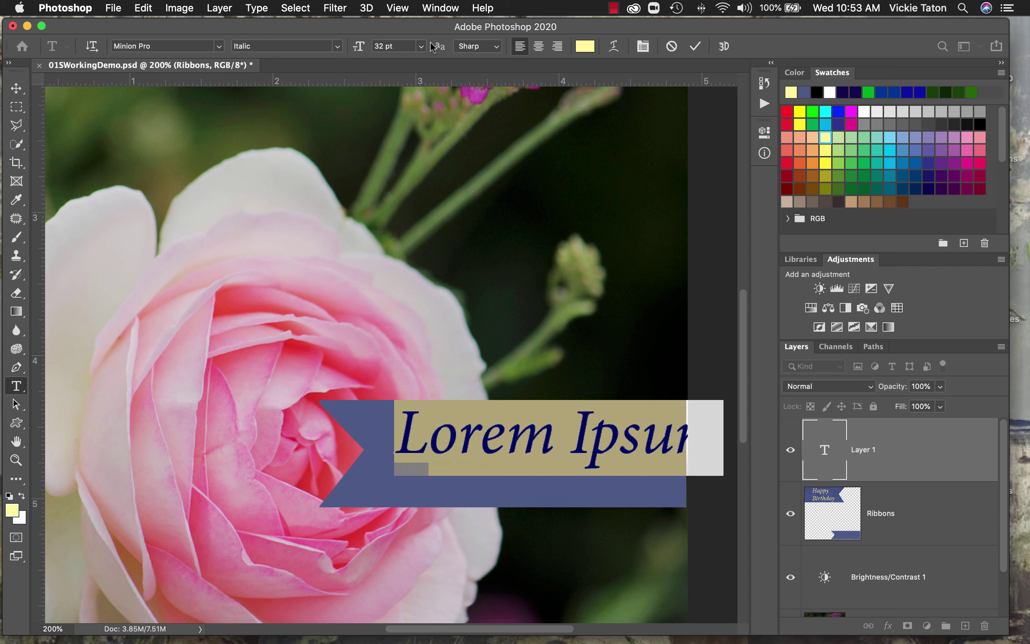
text(Be)
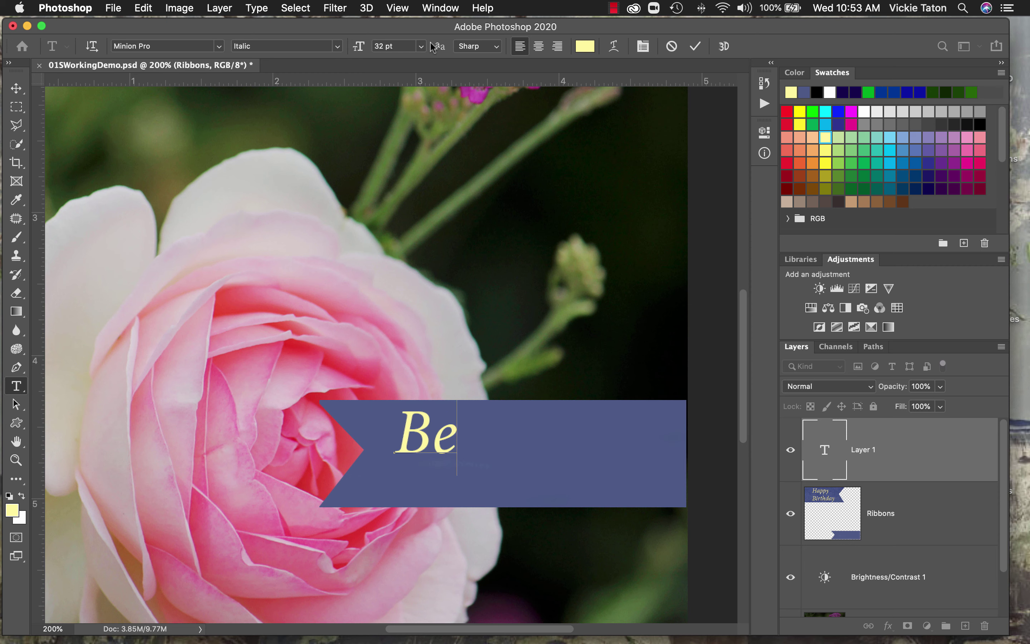
text(cky)
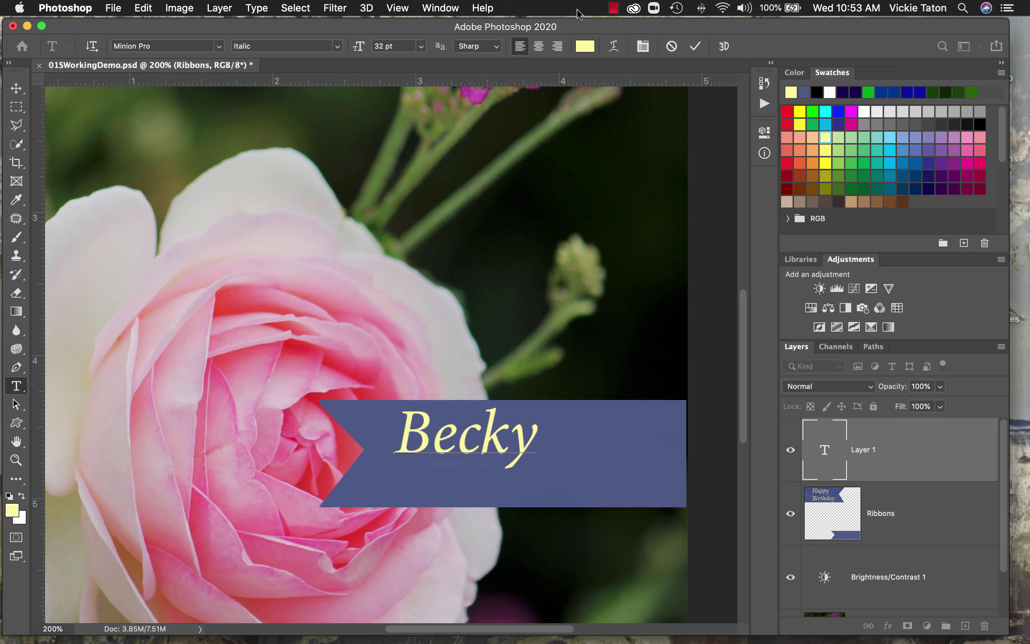
click(696, 48)
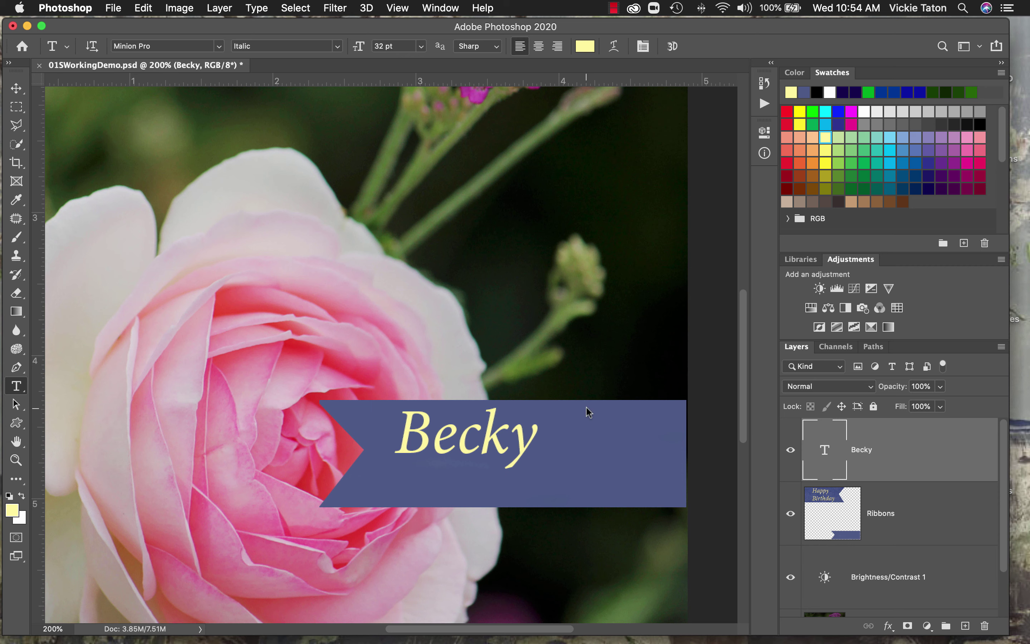
Reposition the recipient's name slightly lower and closer to the notch on the lower ribbon, and fit the whole card on screen
drag(520, 309, 505, 327)
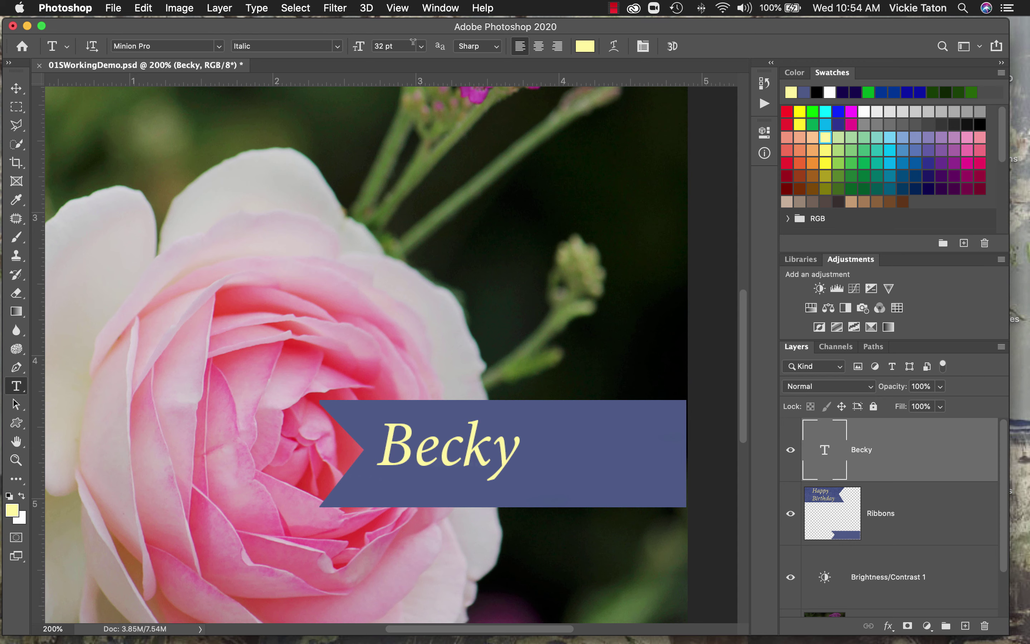
click(397, 9)
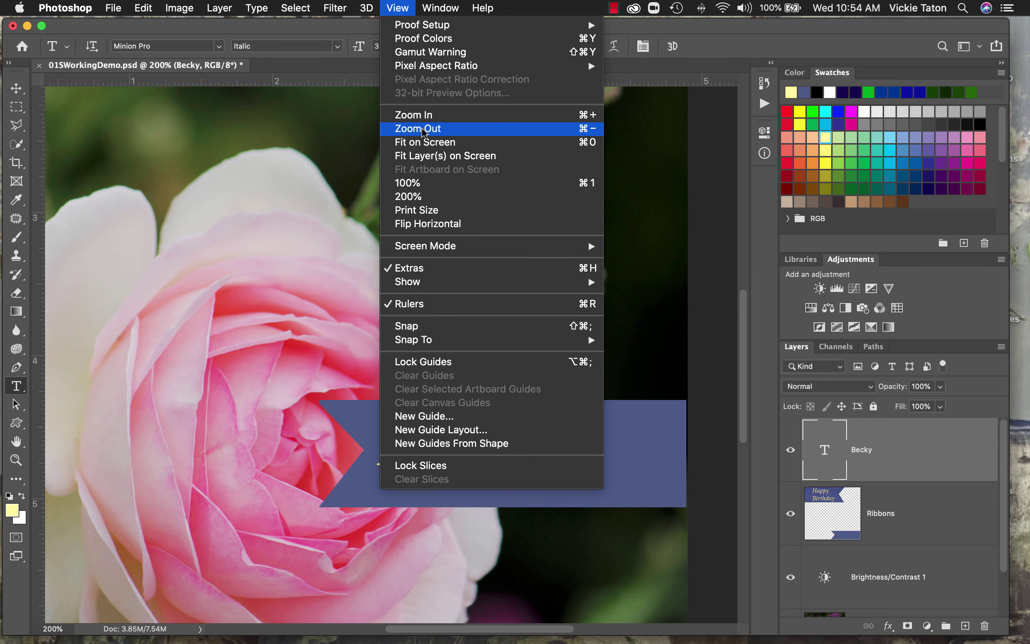
click(419, 142)
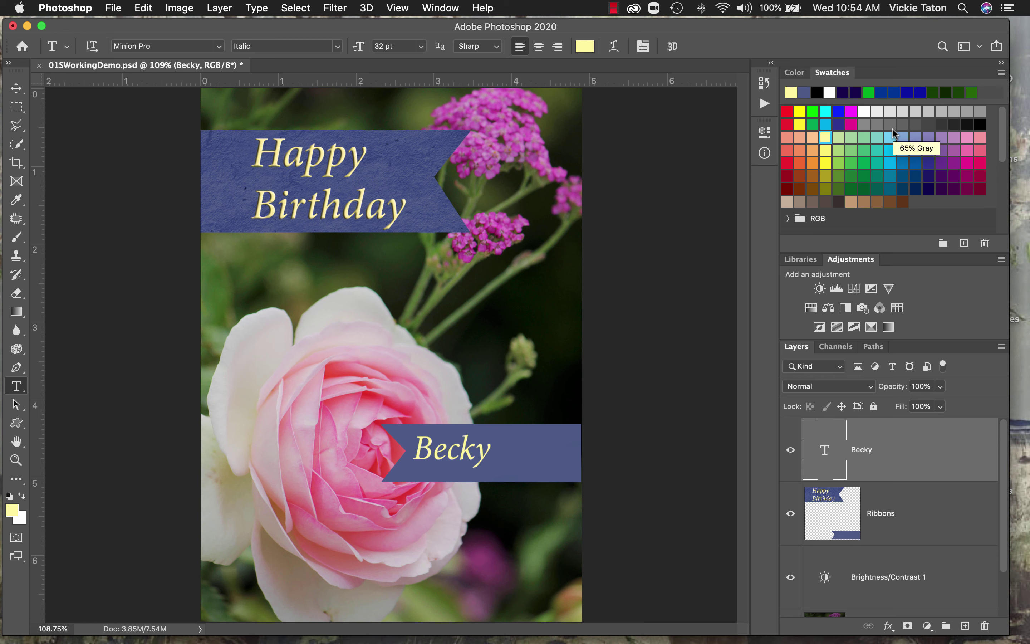
Display the swatches as a small list, recolor the recipient's name on the lower ribbon with Light Yellow, and commit the type edit
click(1002, 73)
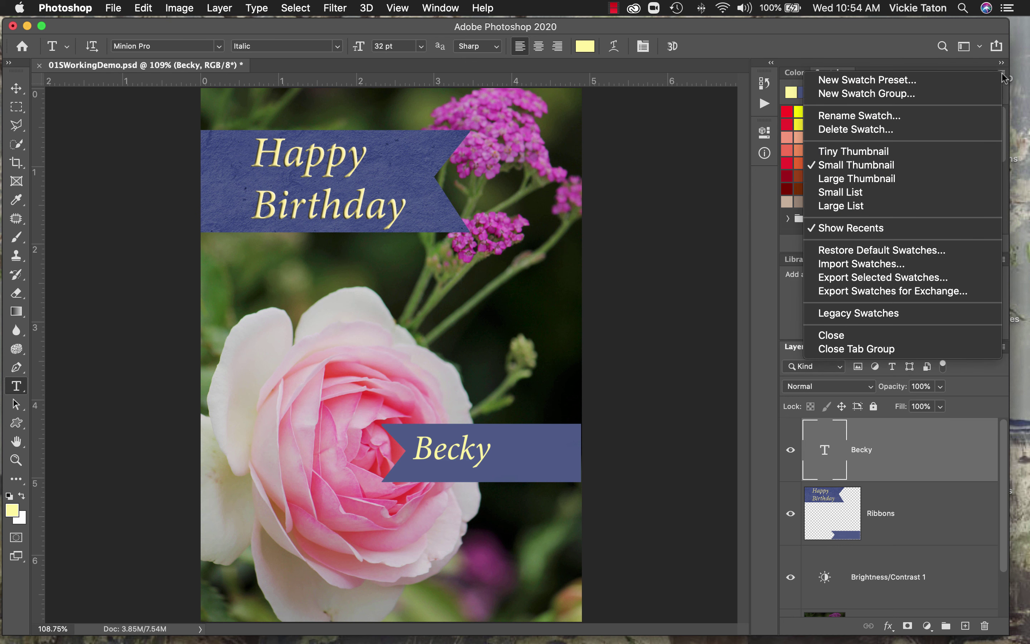
click(918, 192)
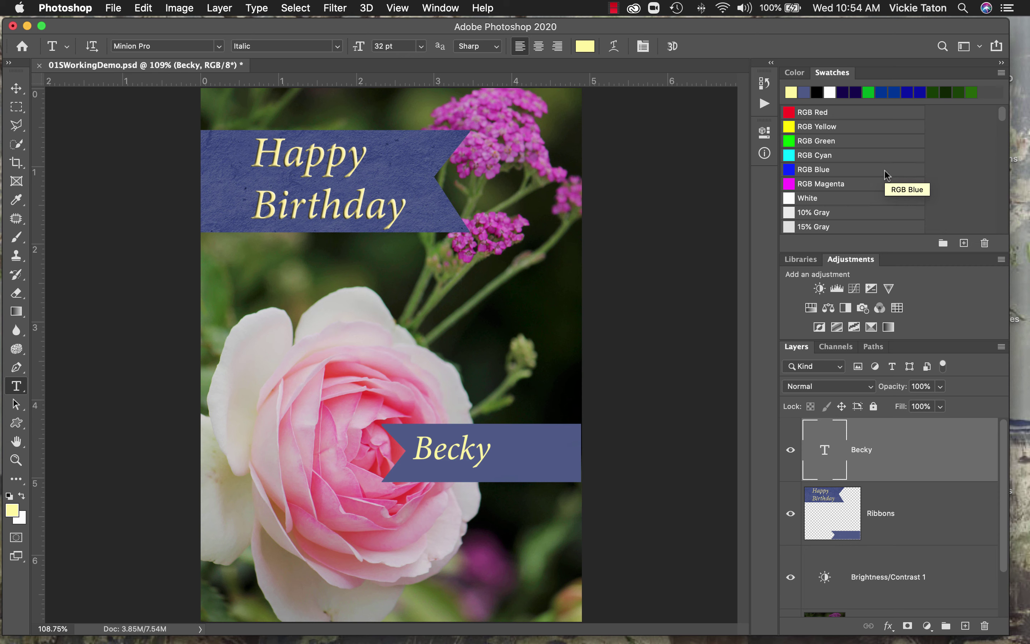
scroll(859, 185, down, 3)
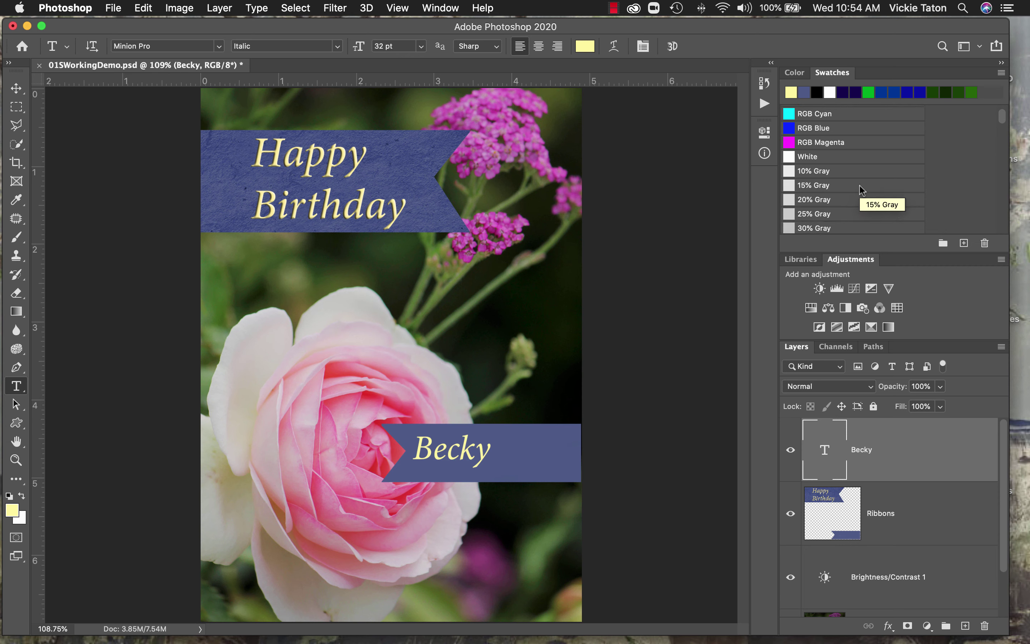
scroll(860, 188, down, 10)
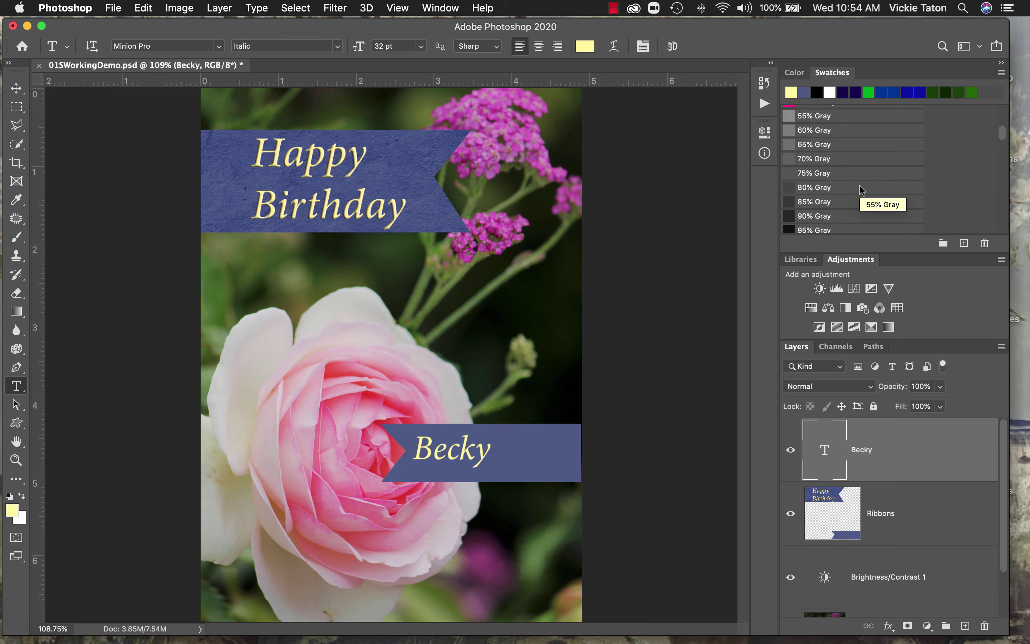
scroll(860, 189, down, 6)
scroll(860, 189, down, 4)
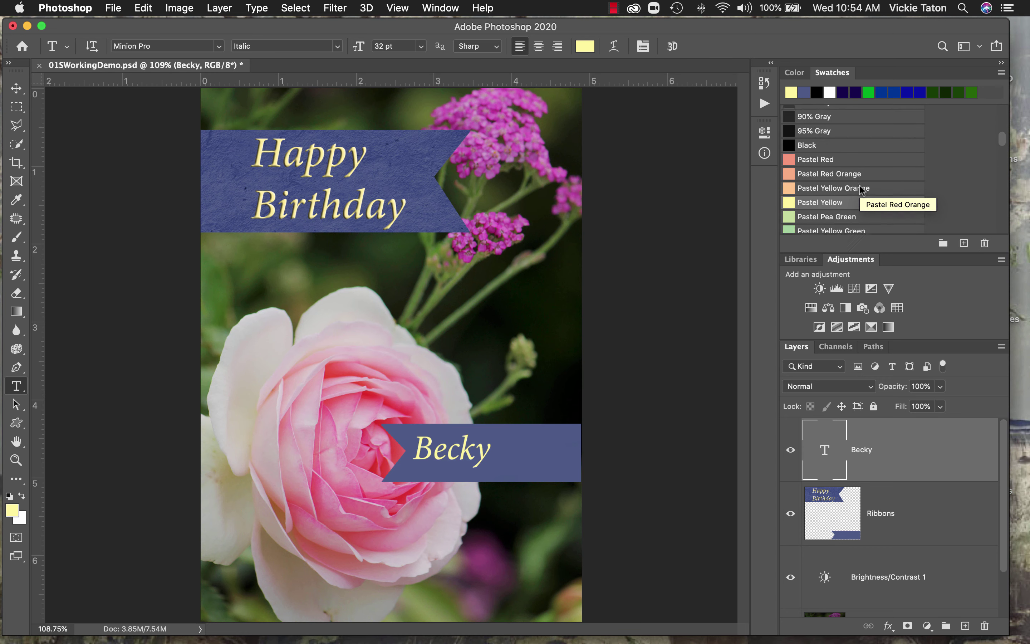
scroll(861, 152, down, 2)
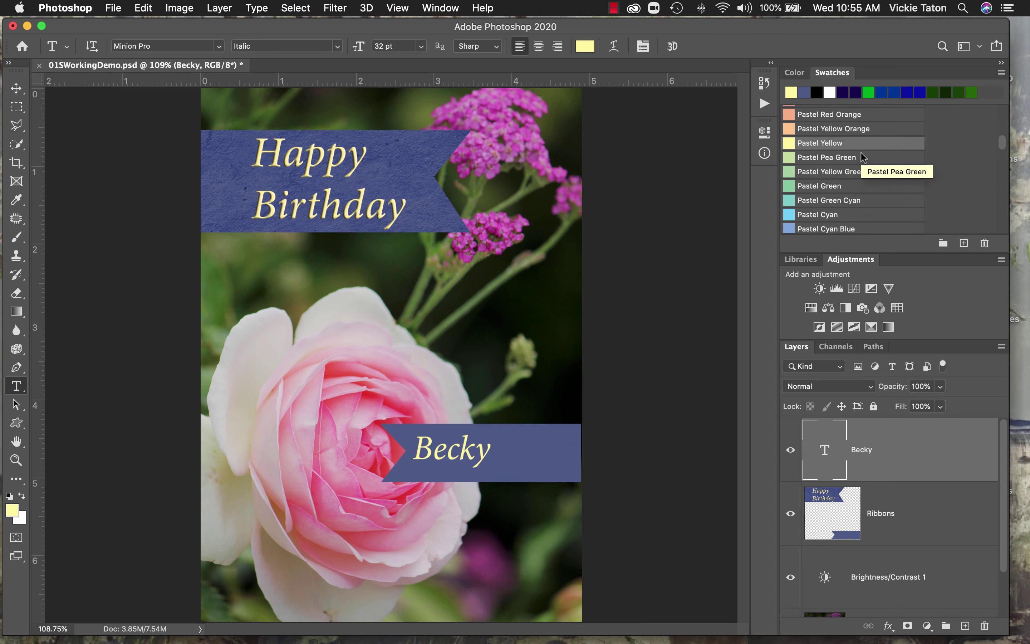
scroll(861, 152, down, 10)
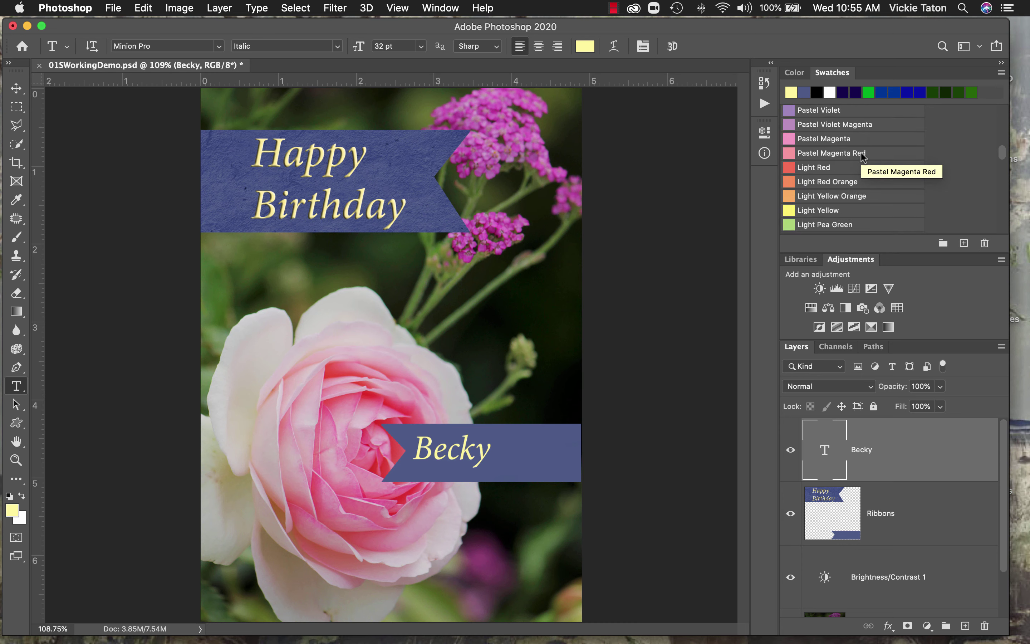
click(827, 210)
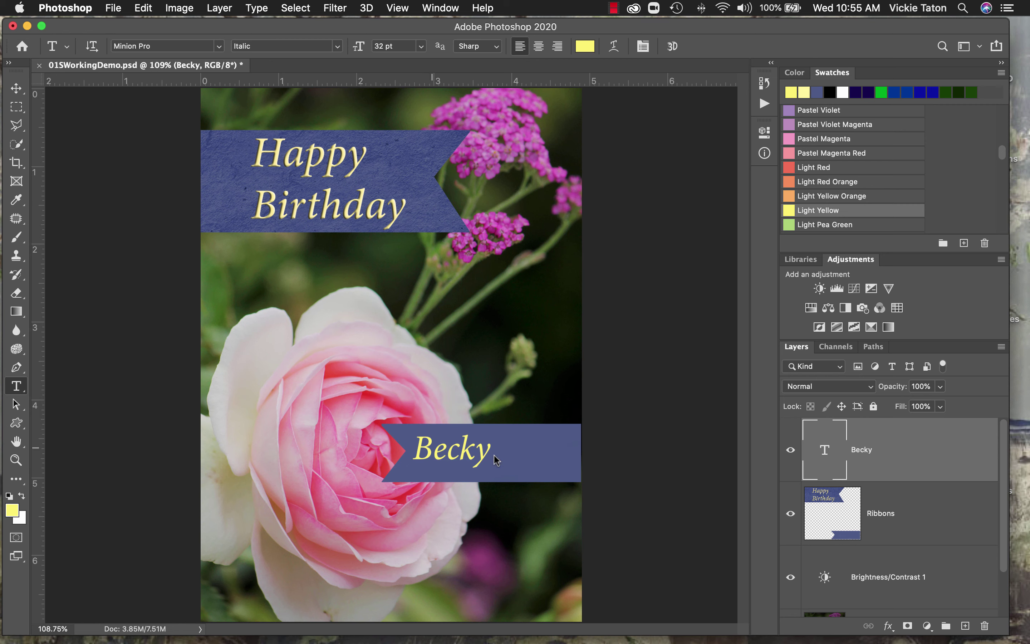
double_click(446, 453)
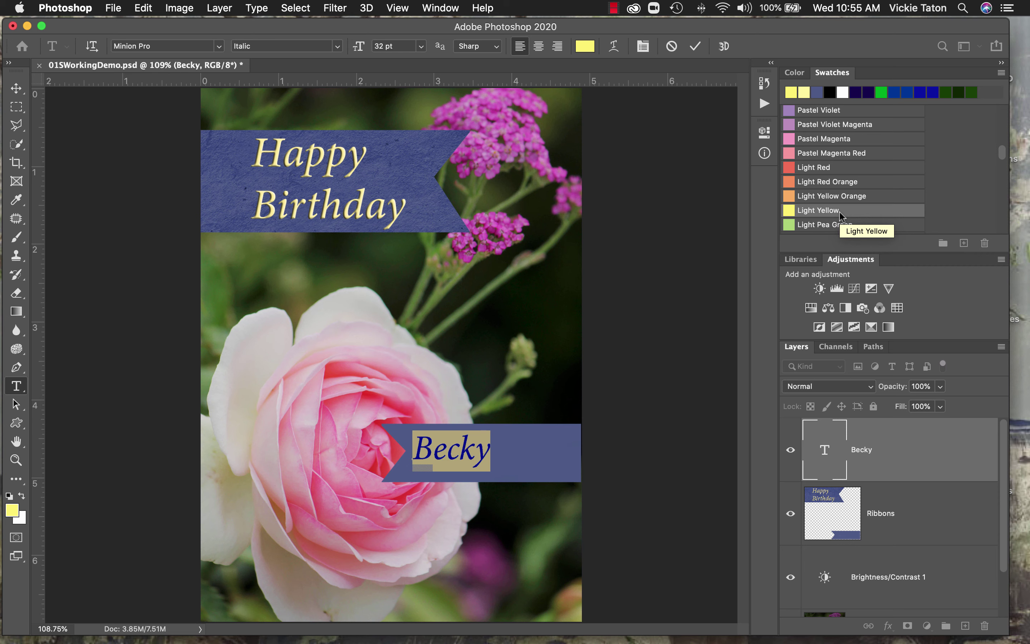
click(695, 46)
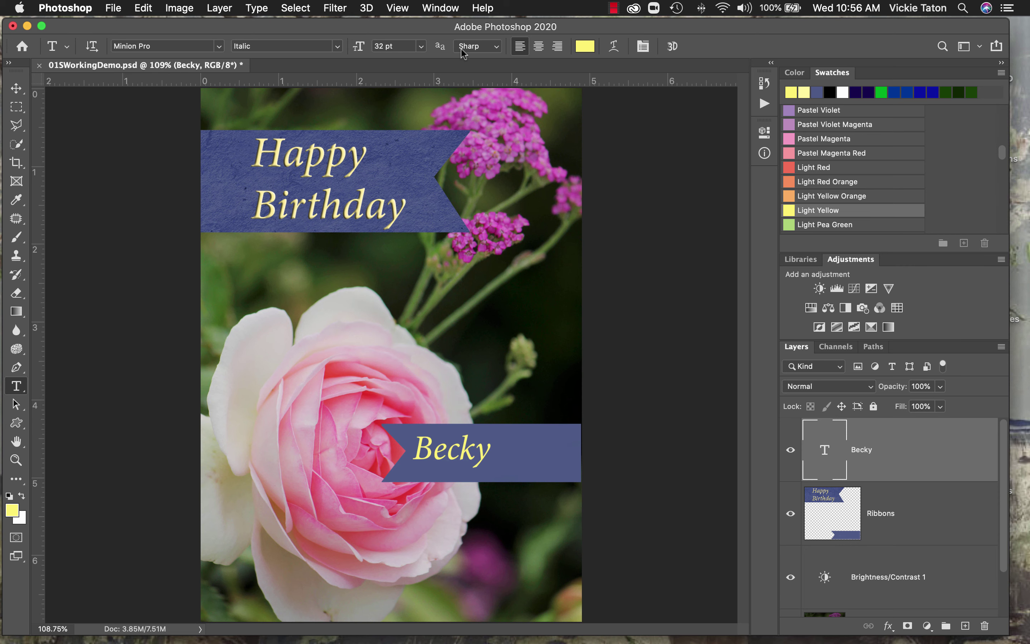
Undo the last type layer edit and redo it
click(143, 9)
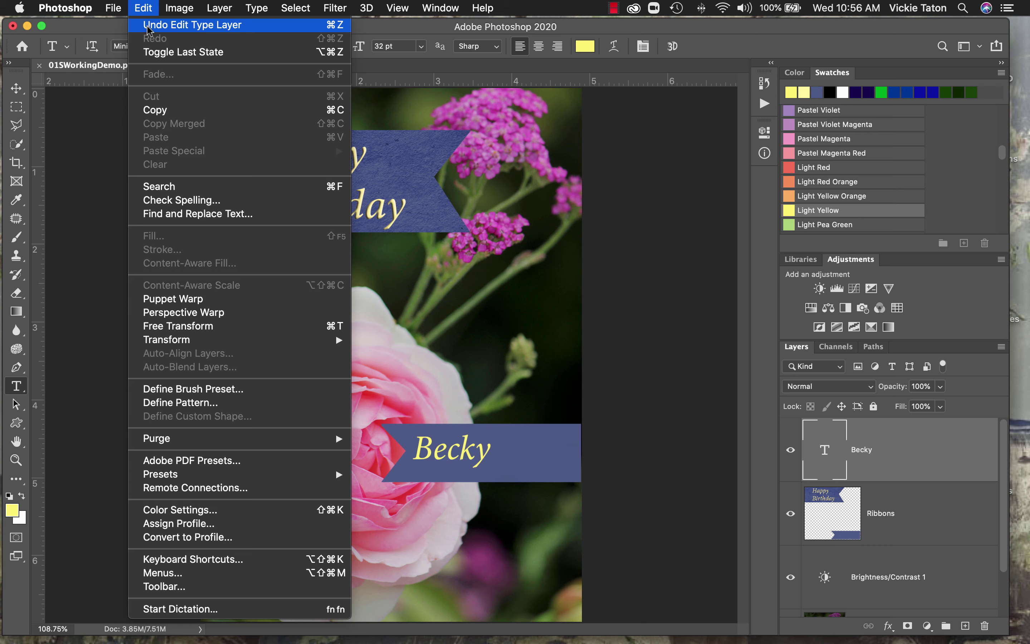
click(147, 26)
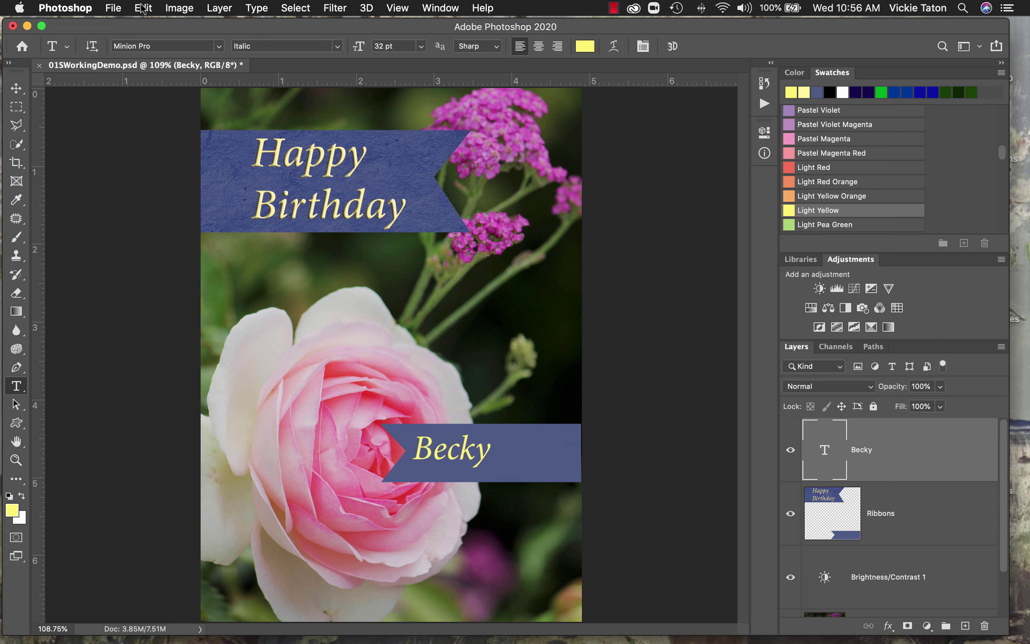
click(144, 9)
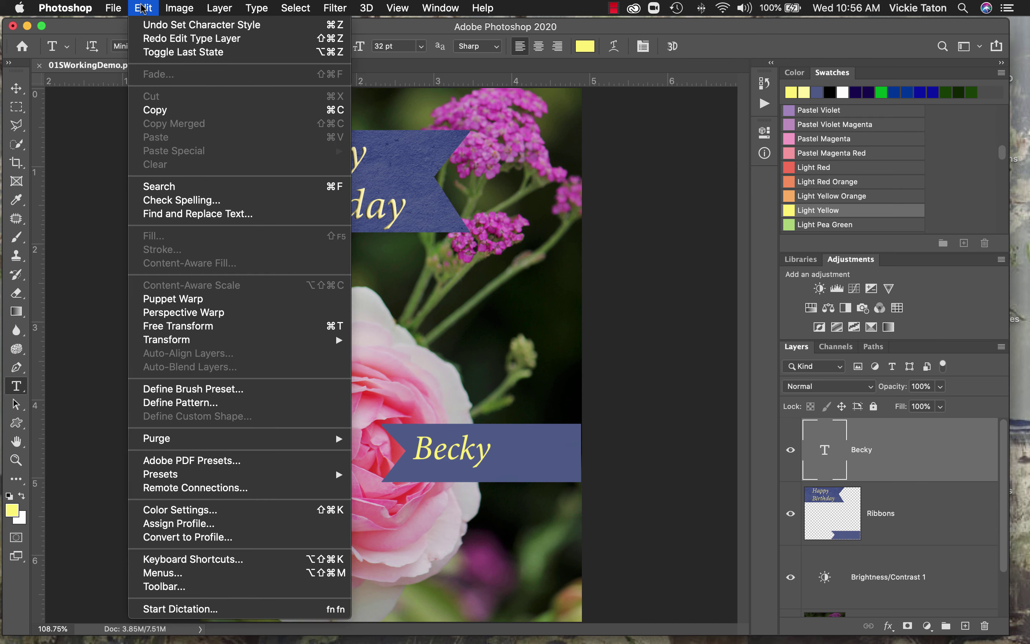
click(157, 38)
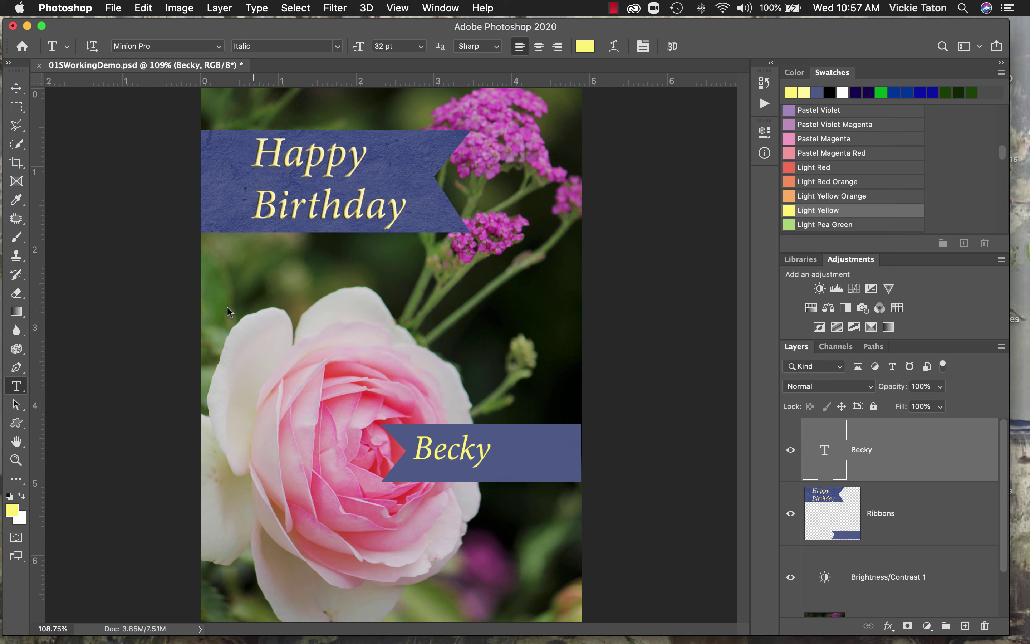
Move the recipient's name with the Move tool farther from the notch and vertically centered on the lower ribbon
click(16, 89)
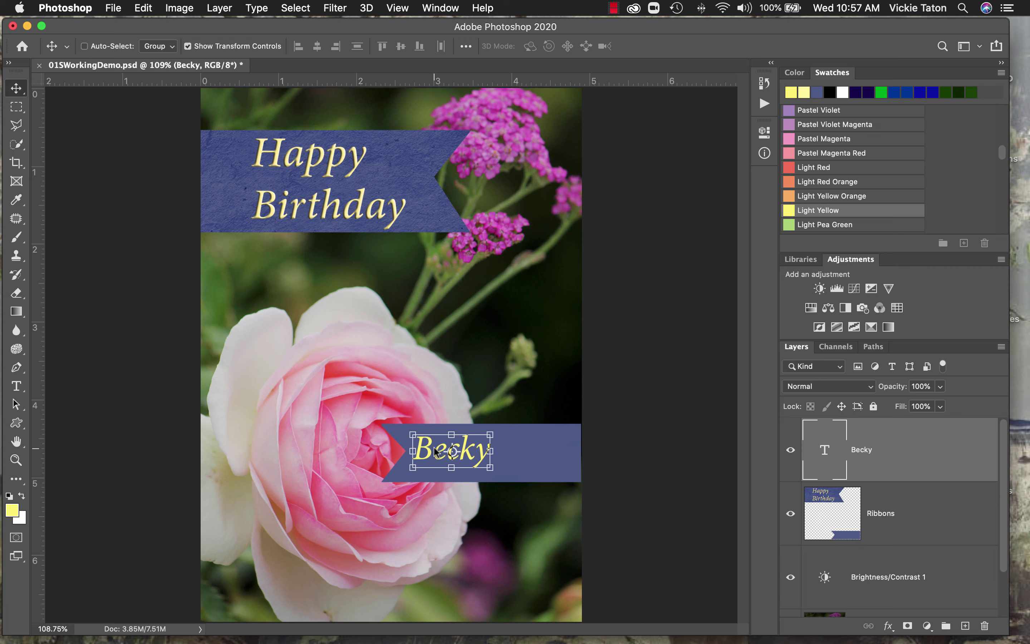
drag(435, 451, 470, 454)
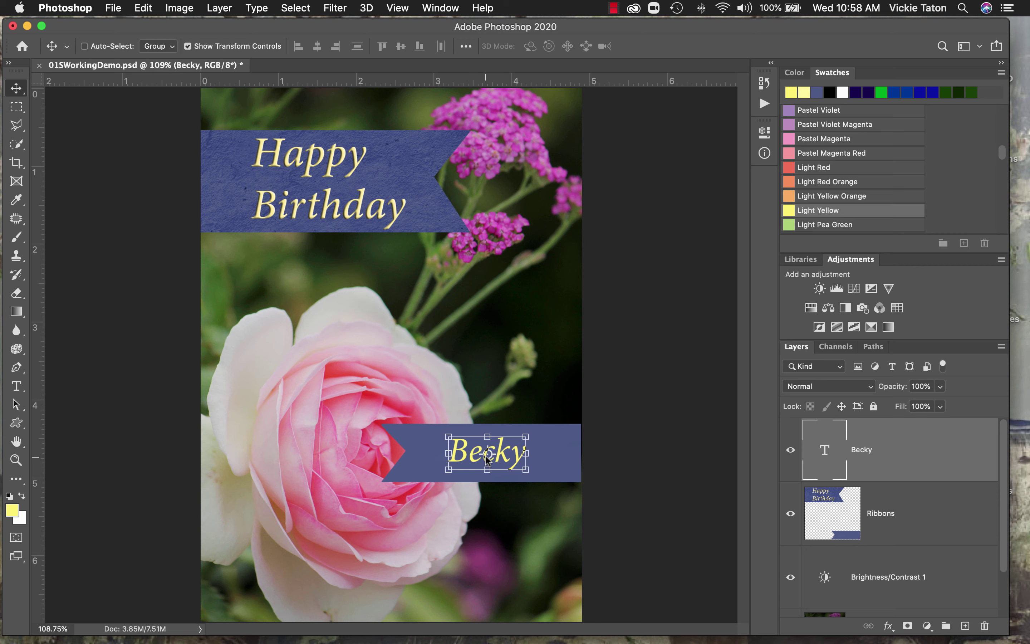
drag(501, 454, 483, 454)
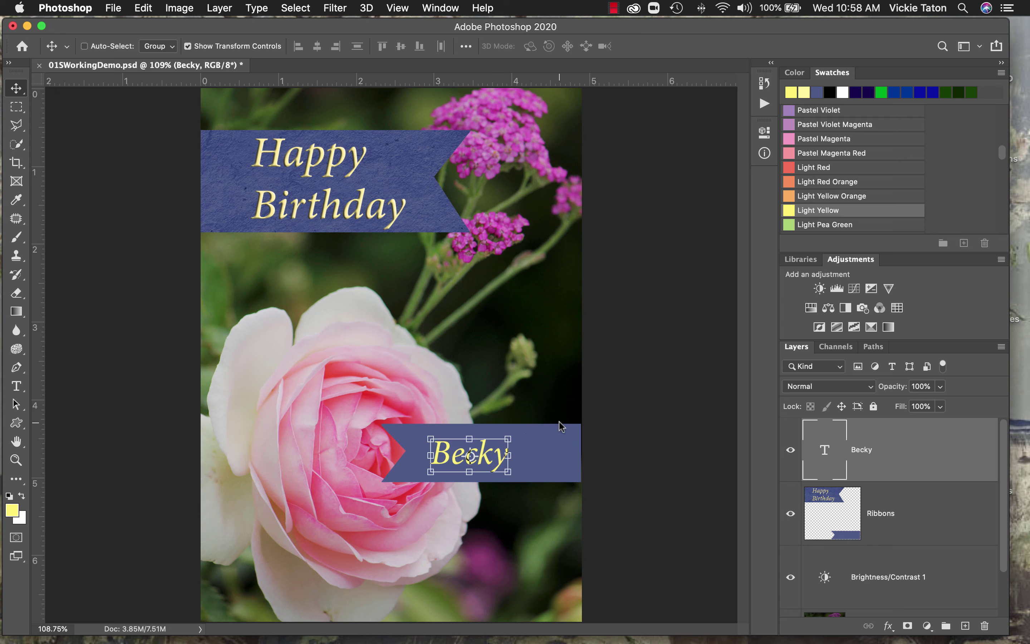
key(super+h)
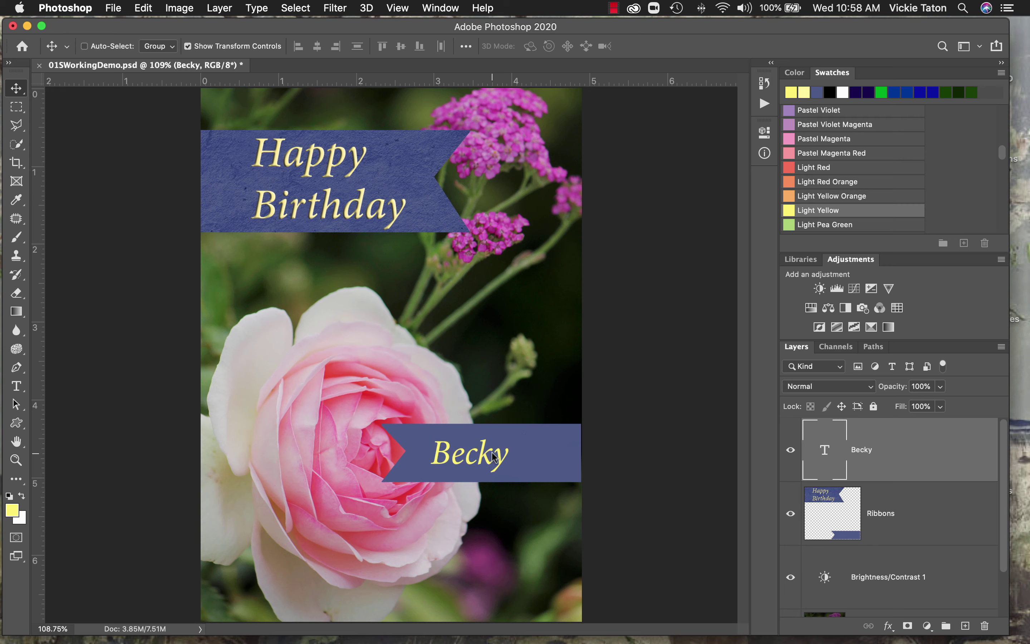
drag(492, 452, 492, 456)
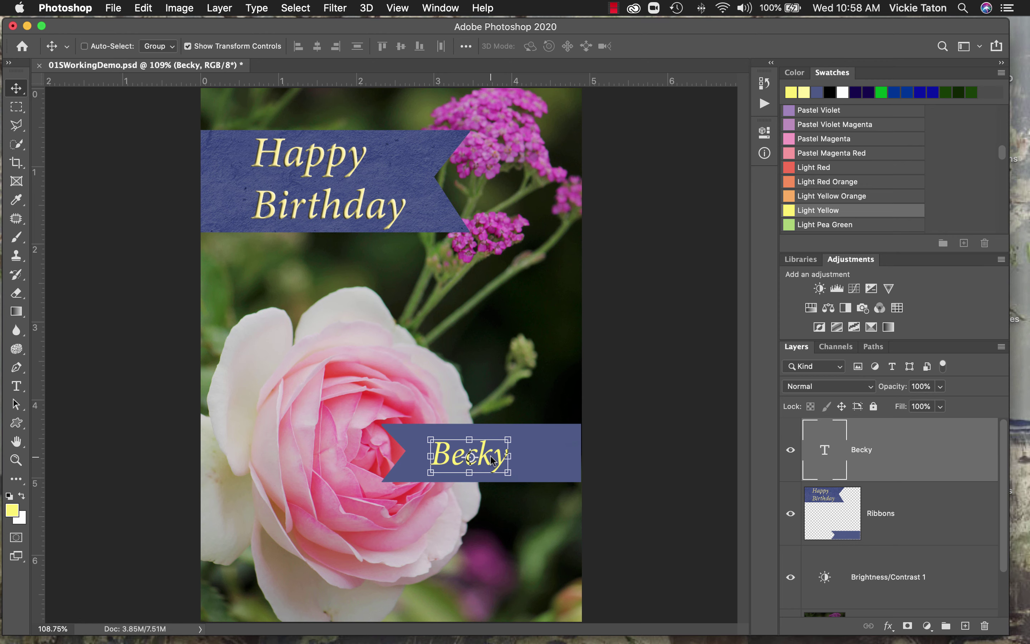
Save the working document and switch to the Rectangular Marquee tool
click(114, 7)
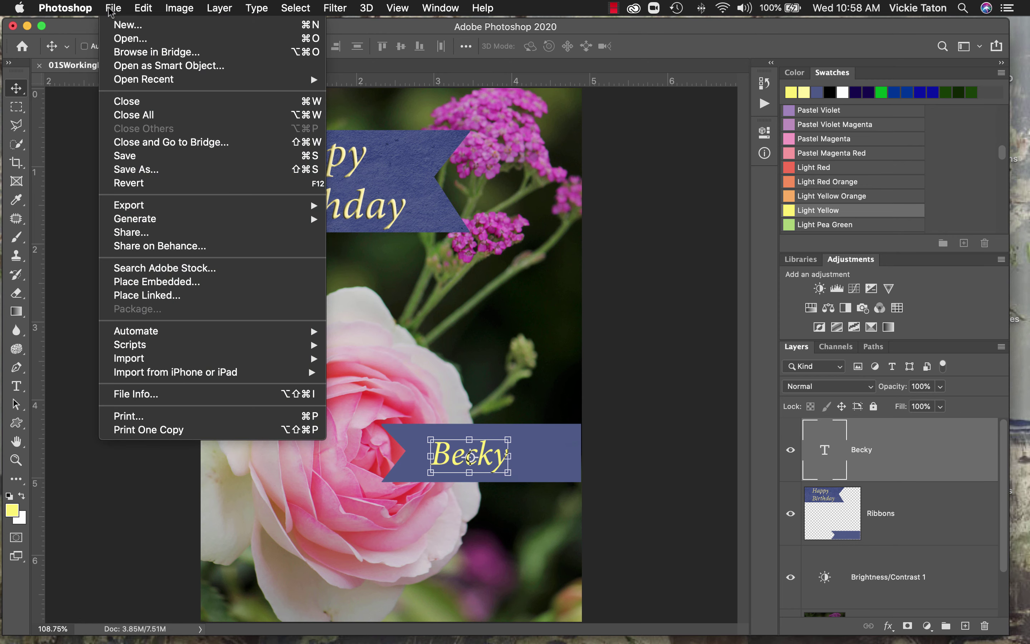
click(133, 155)
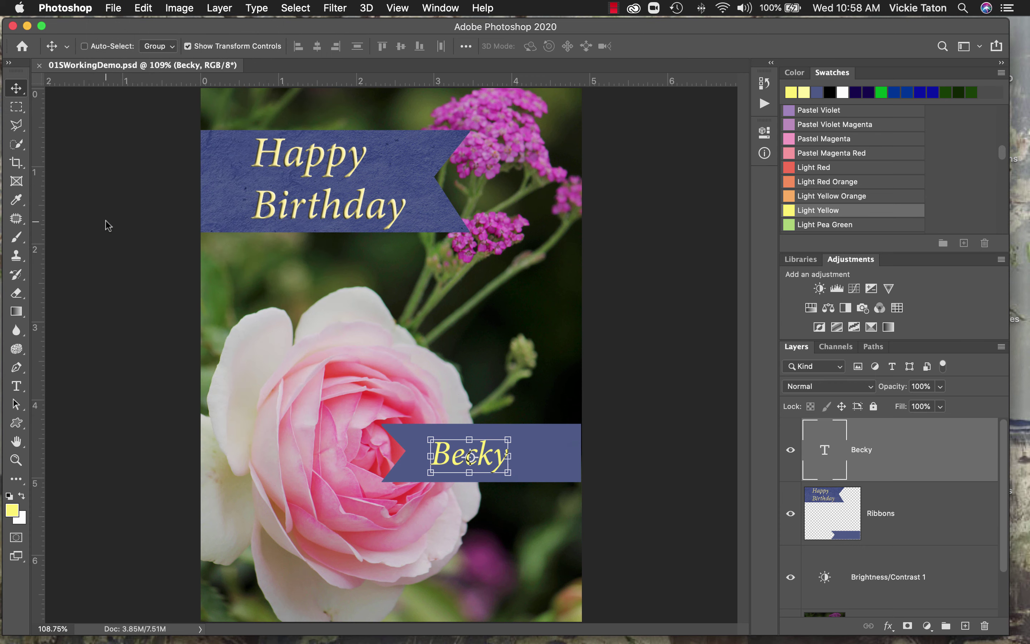
click(16, 108)
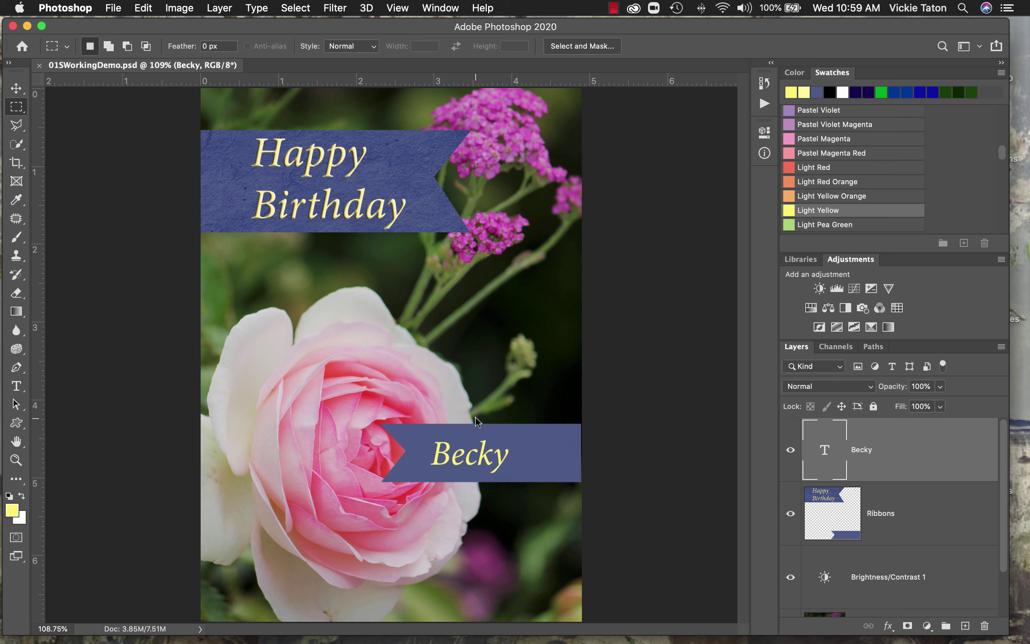
Hide the Layers panel and bring it back, and hide and restore all tools and panels at once
click(440, 8)
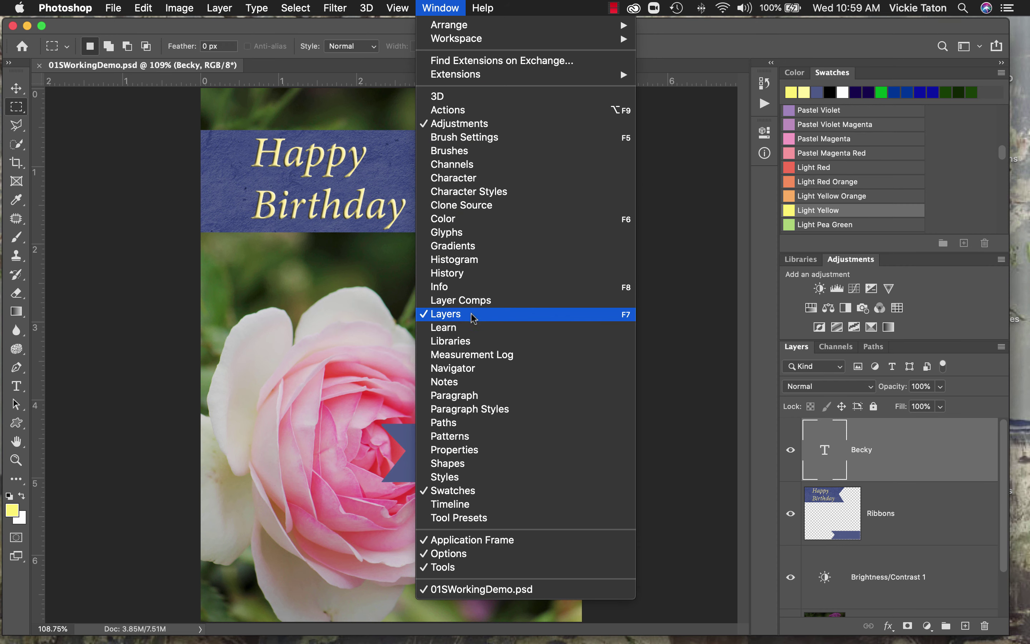
click(473, 316)
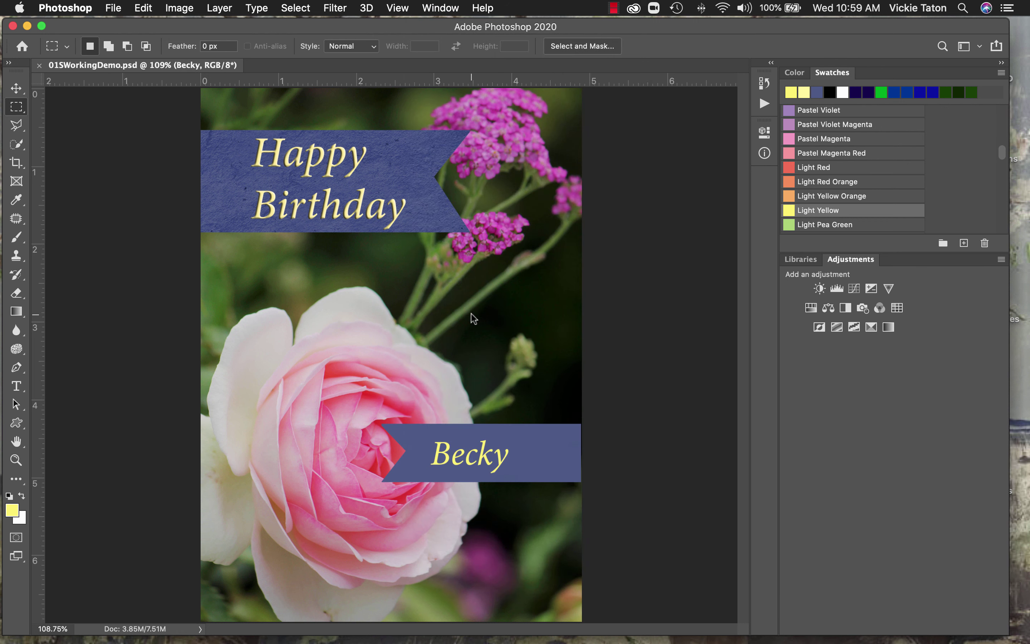
click(452, 10)
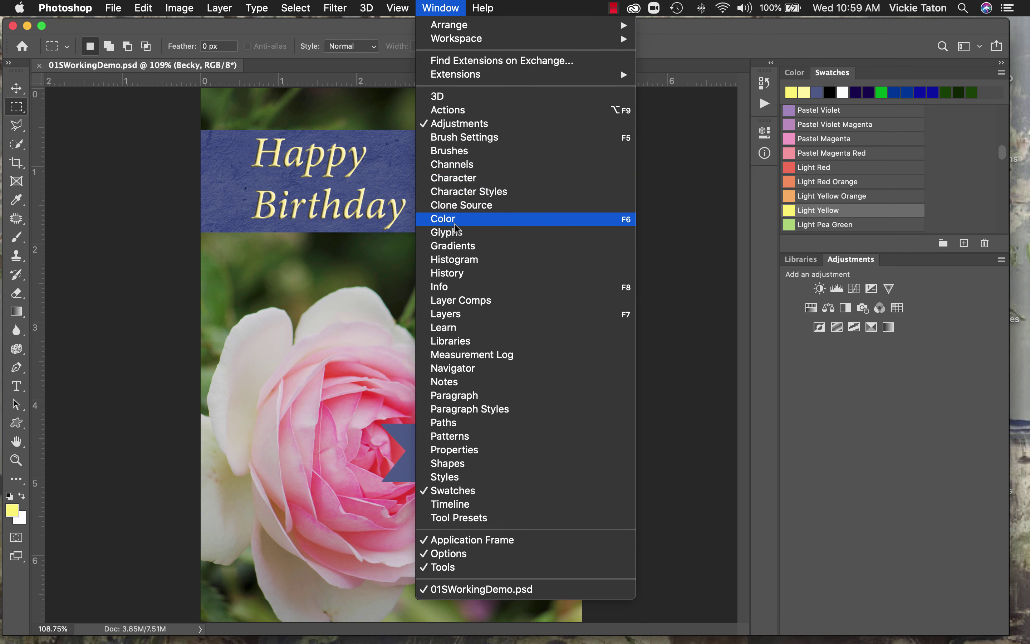
click(451, 316)
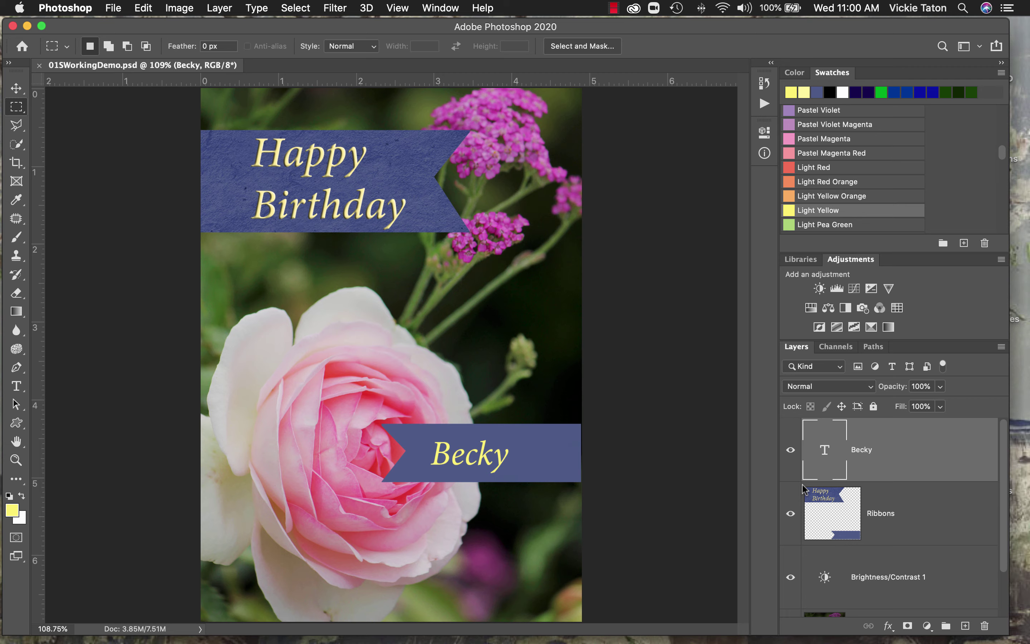
key(Tab)
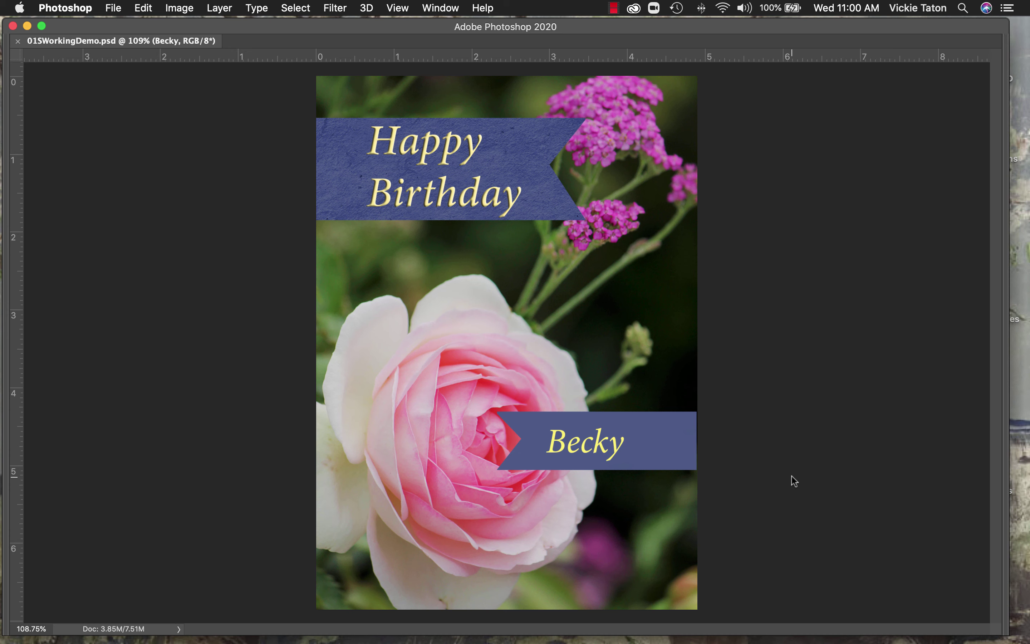
key(Tab)
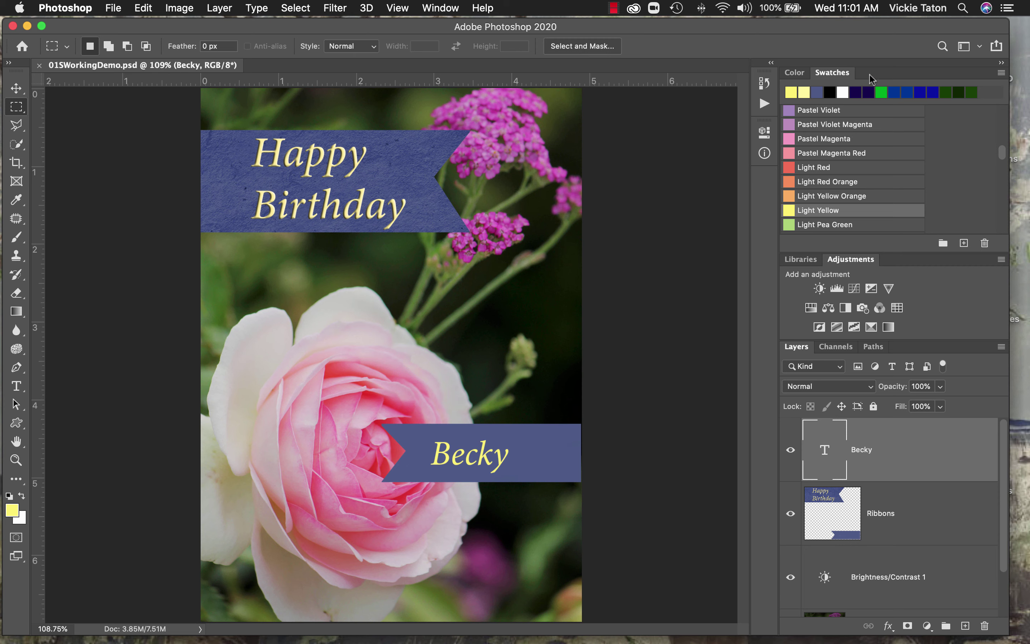
Choose the Essentials workspace, float the Adjustments panel over the canvas, and dock it back beside Libraries
click(978, 47)
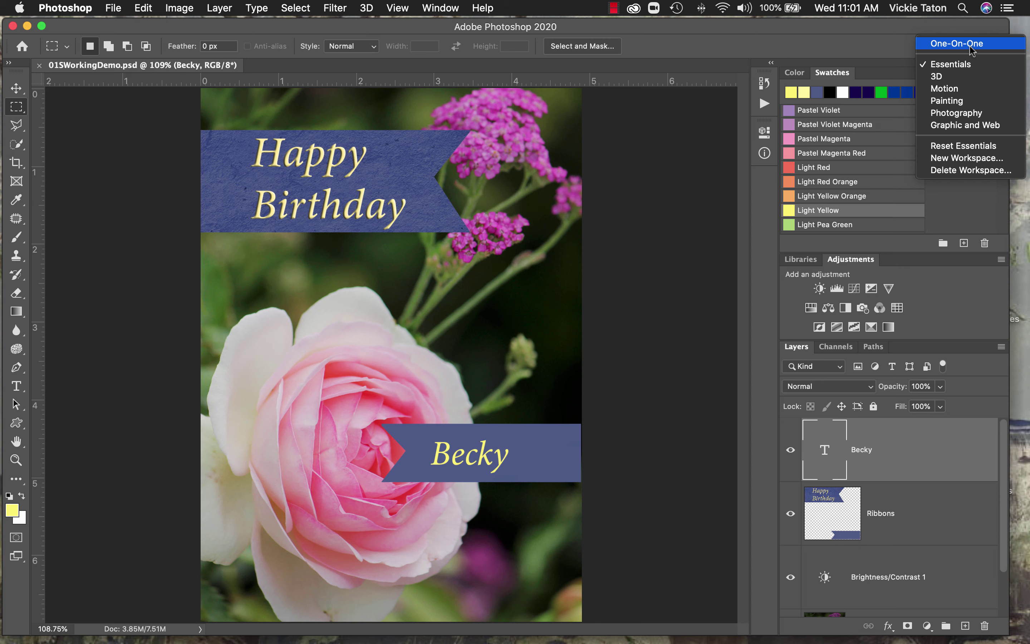
click(969, 64)
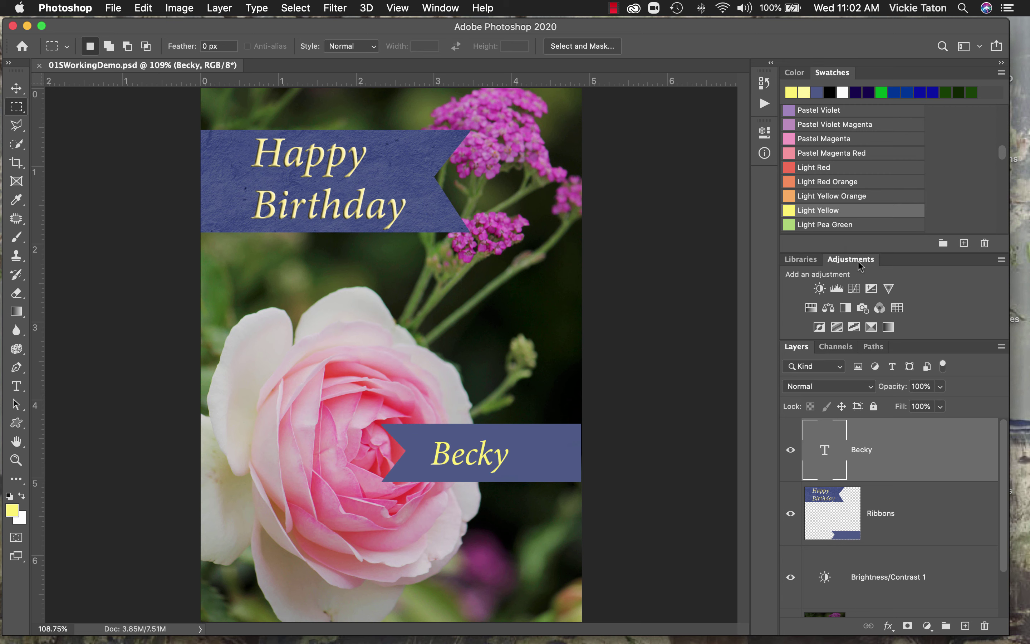
drag(857, 261, 621, 223)
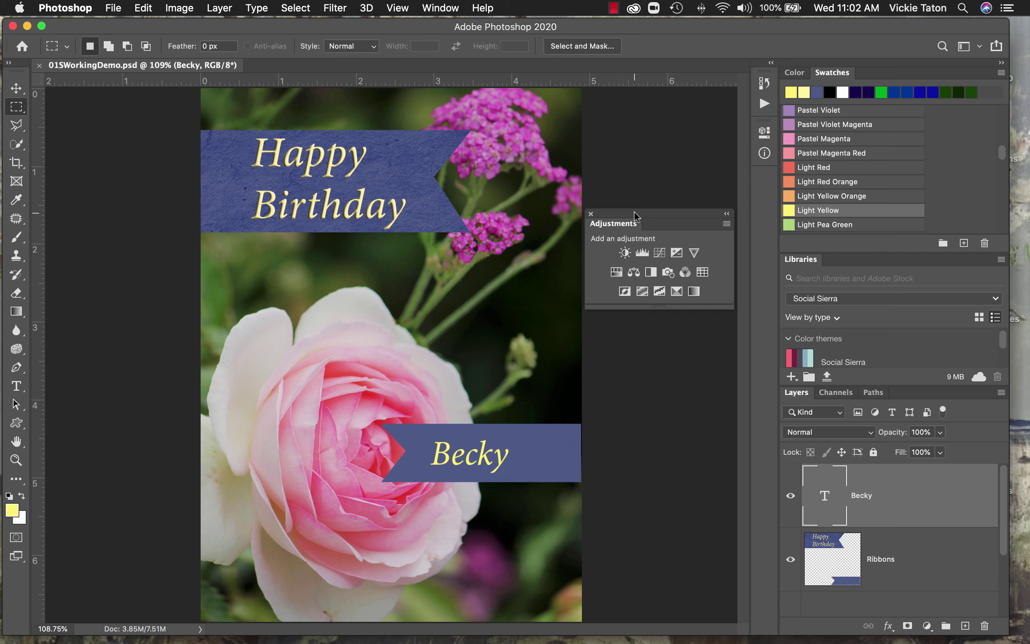
drag(622, 222, 867, 259)
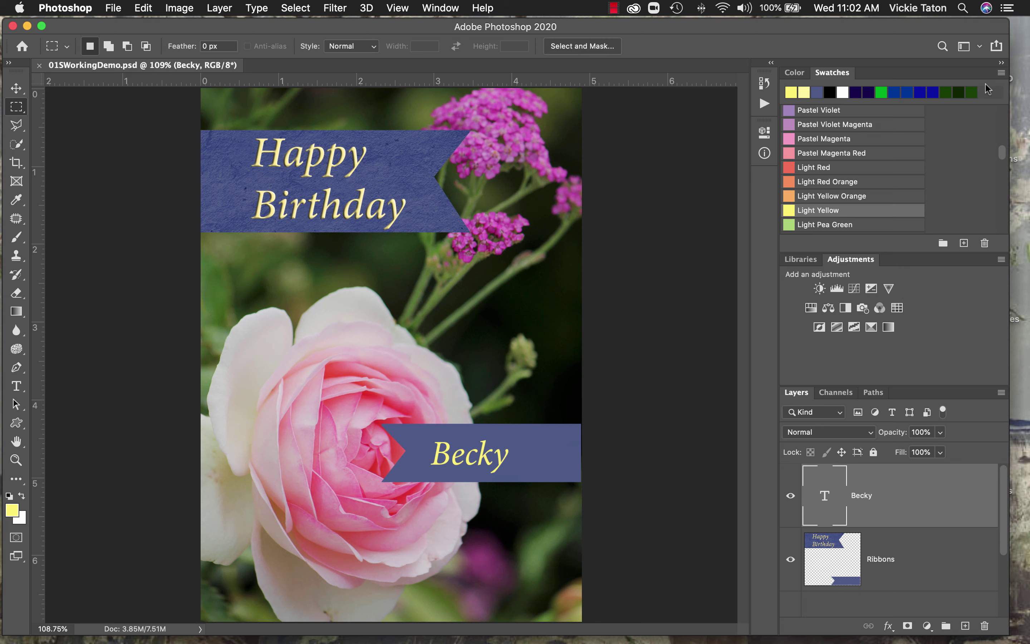
Collapse the docked panels to icons and expand them again, and enlarge the Layers panel to show more layers
click(1003, 65)
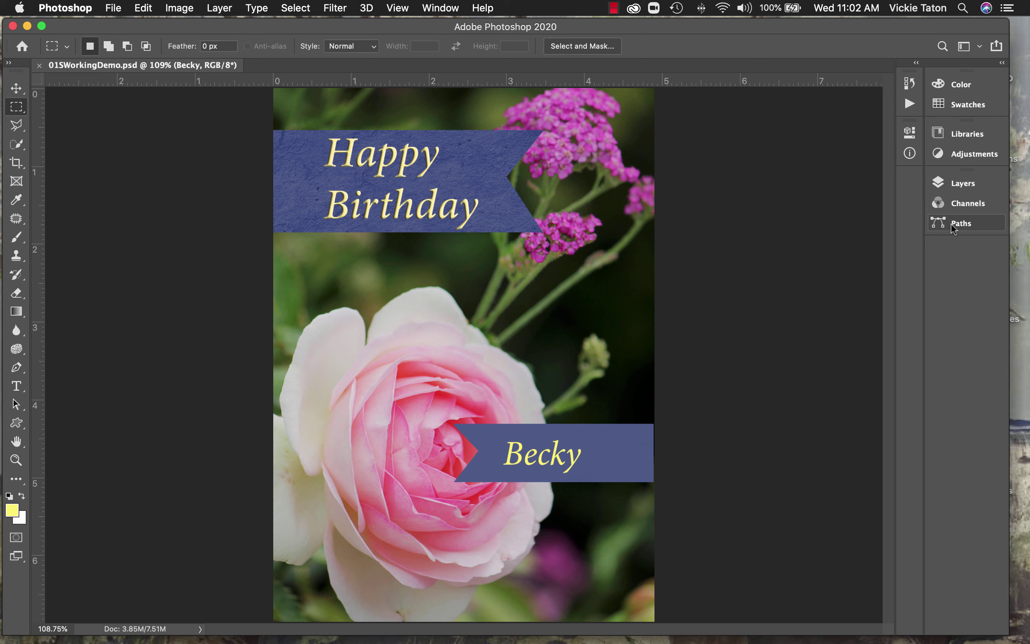
click(1002, 64)
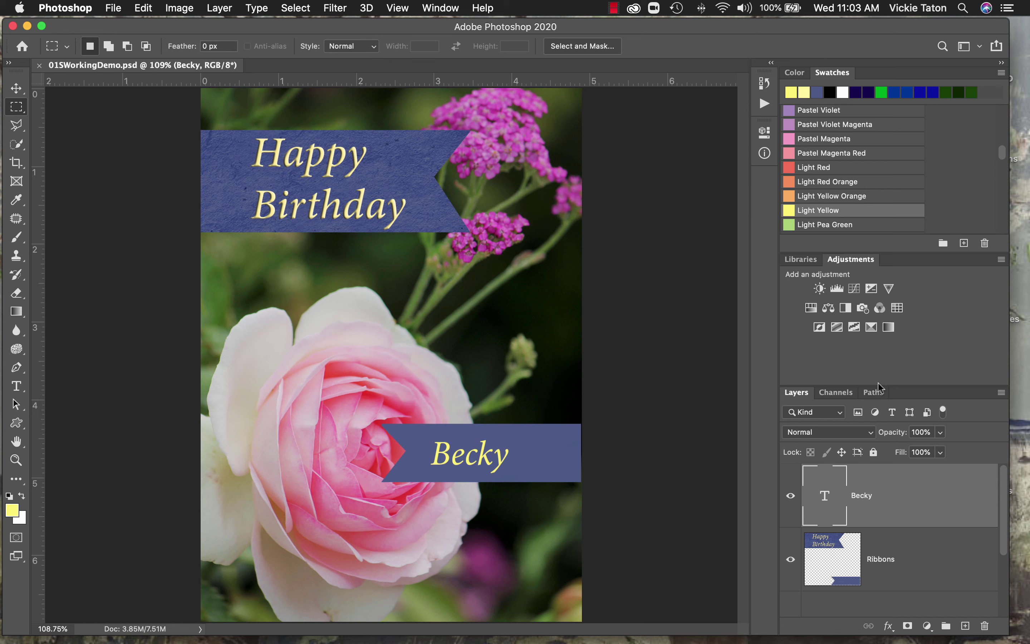
drag(876, 384, 871, 339)
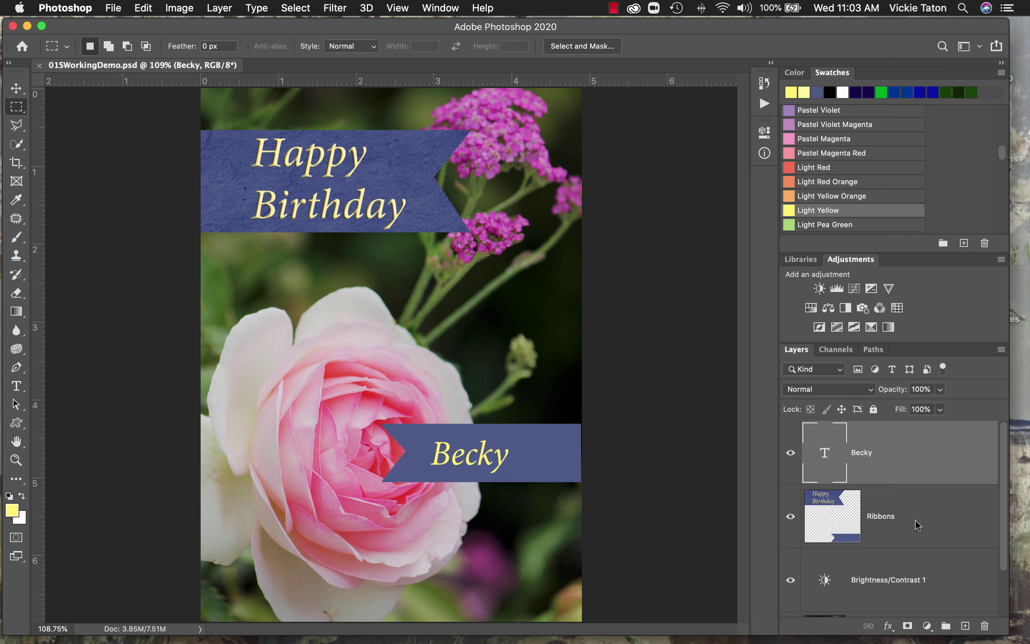
scroll(915, 520, down, 3)
scroll(915, 520, up, 3)
Display the swatches as tiny thumbnails and small thumbnails, and finally as large thumbnails
click(1001, 73)
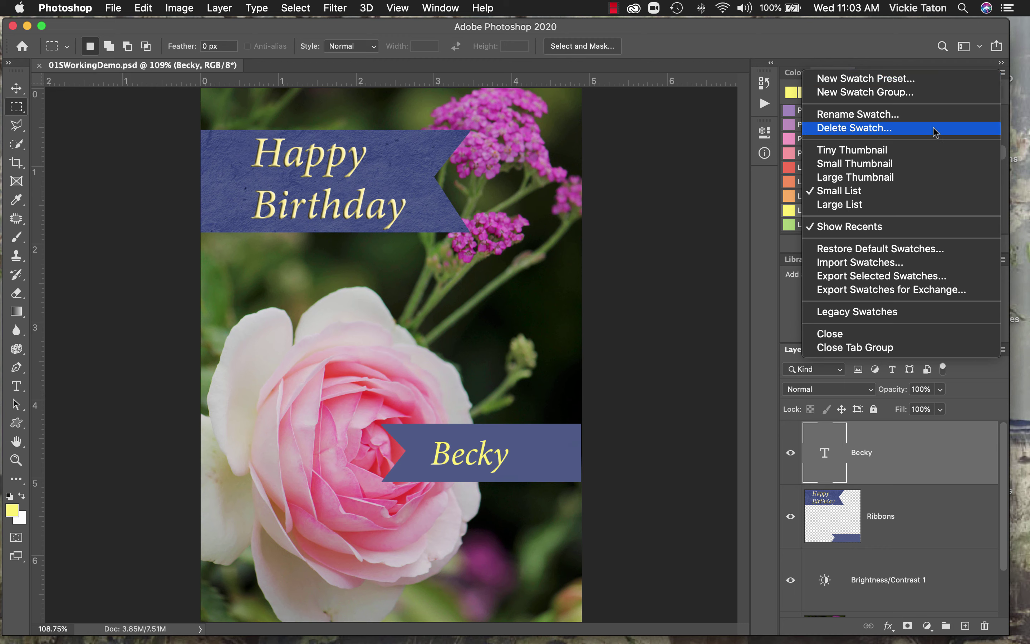
click(918, 151)
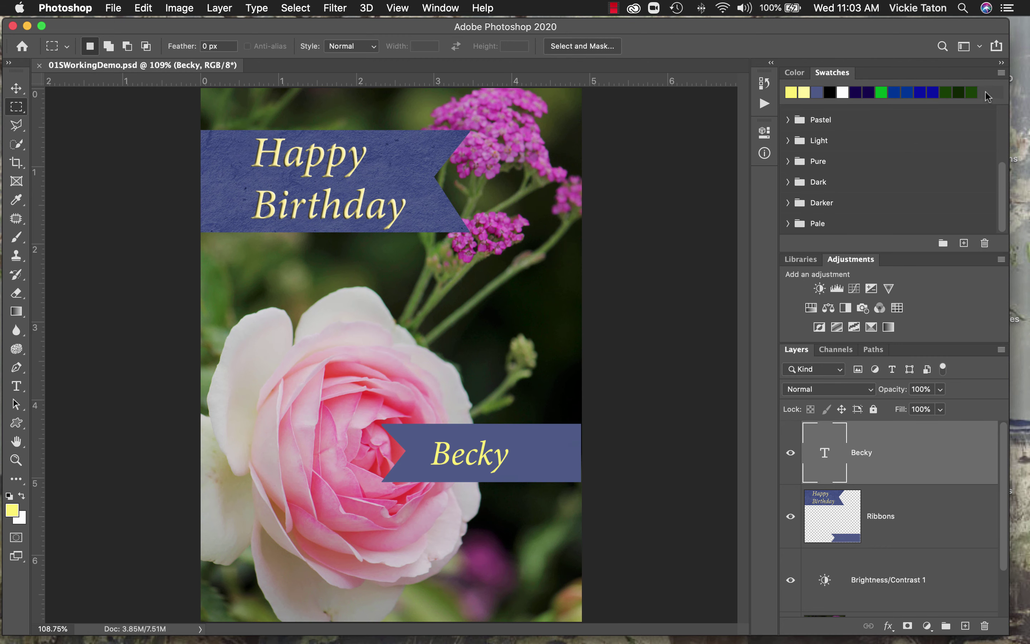
click(1002, 74)
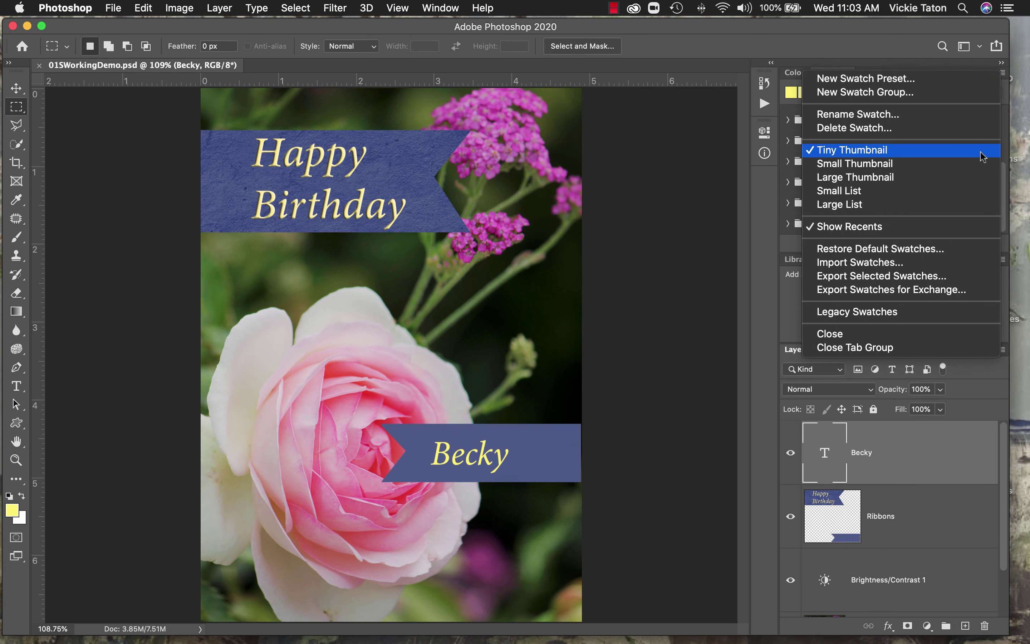
click(978, 165)
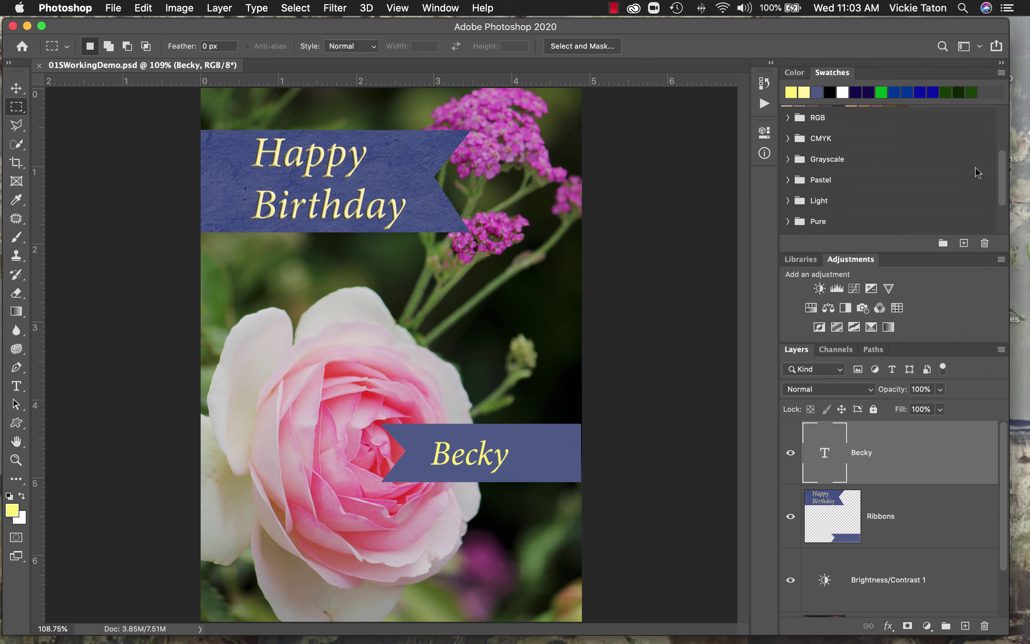
click(1001, 74)
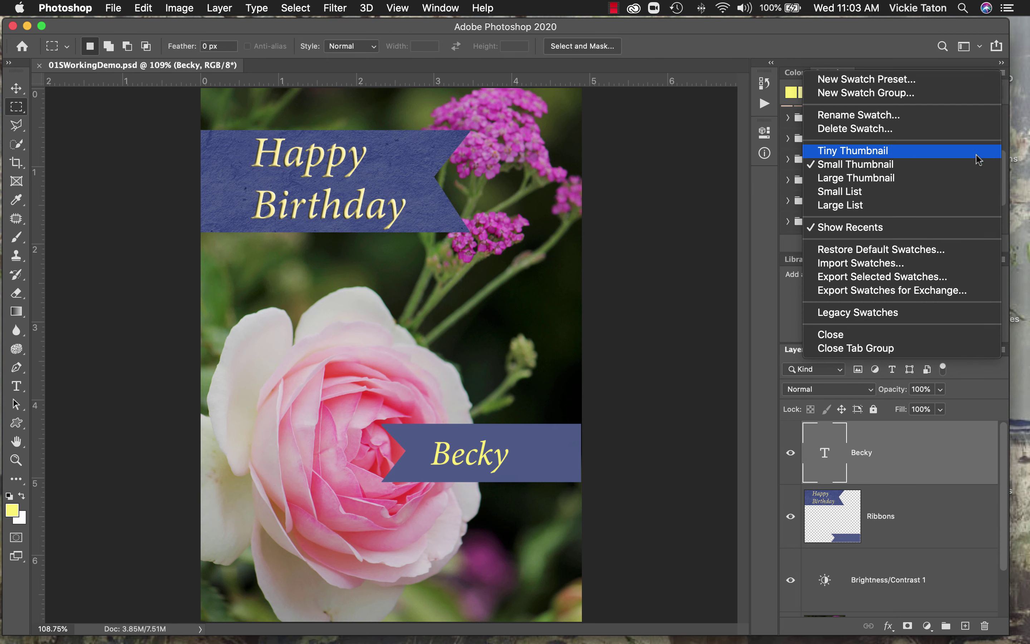
click(969, 172)
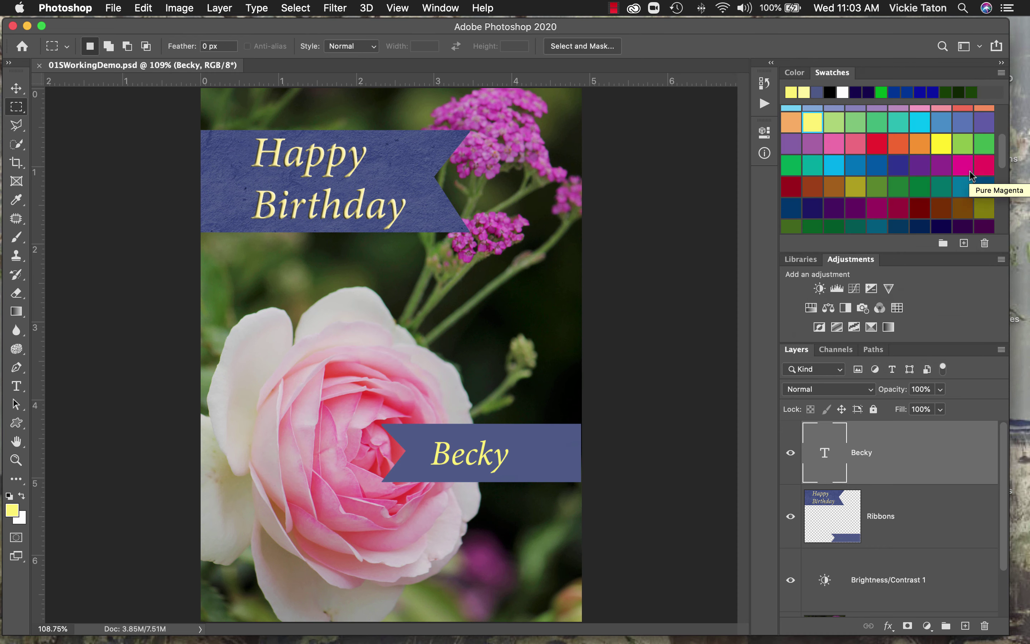
Show the Color panel and shrink the Color and Adjustments panels so the Layers panel fits all four layers
click(794, 72)
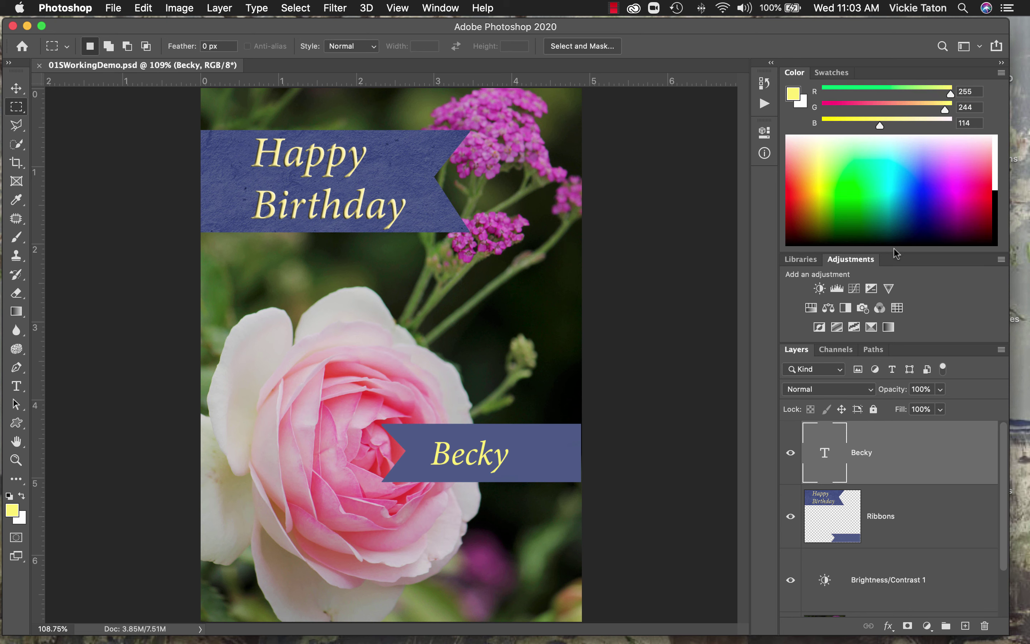
drag(893, 252, 892, 230)
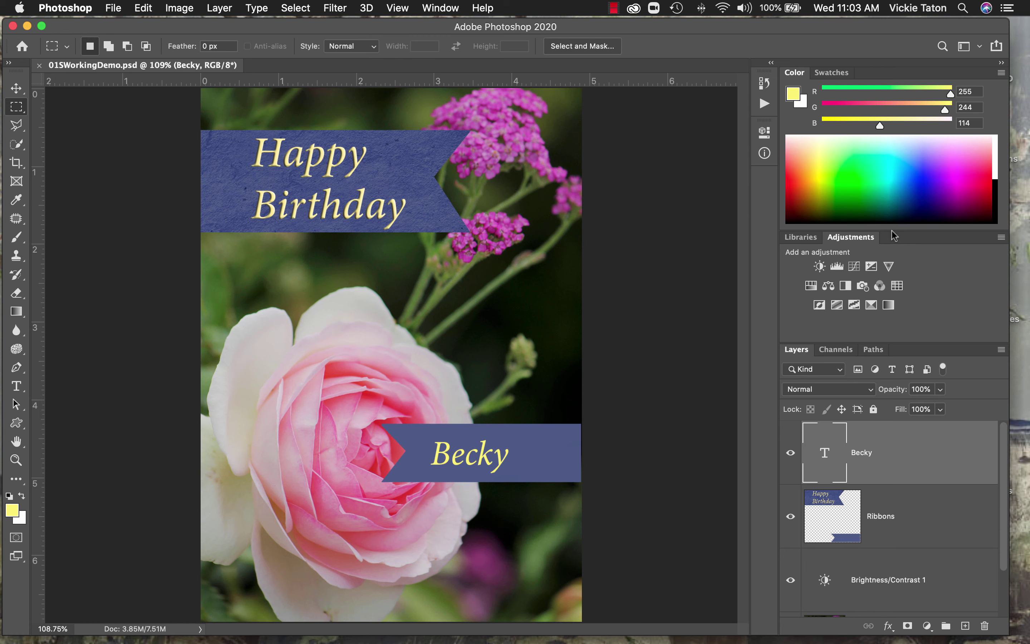
drag(901, 339, 902, 317)
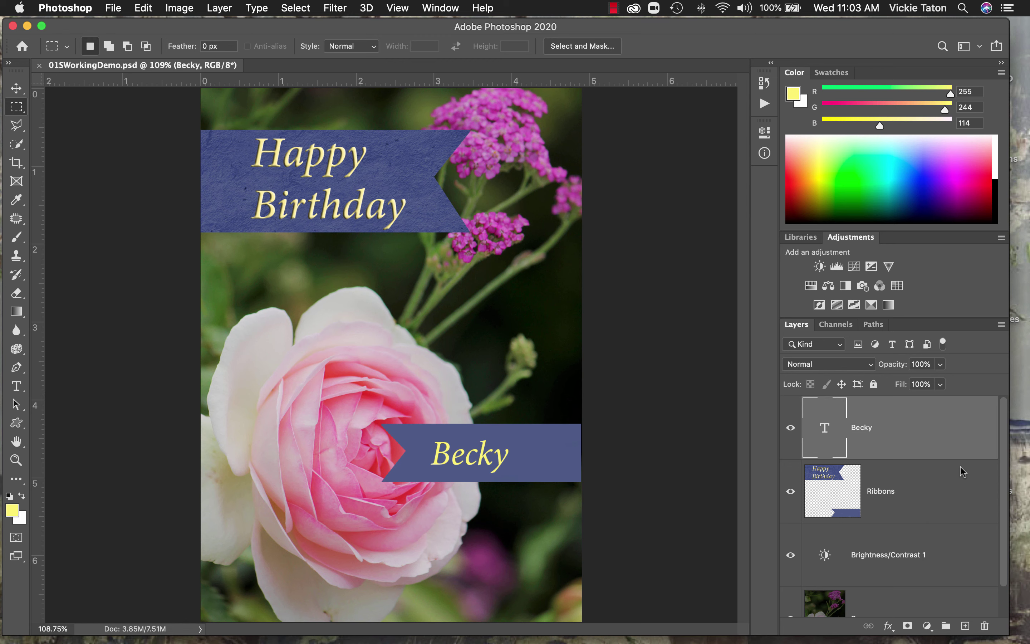
scroll(888, 496, down, 2)
scroll(888, 492, up, 2)
drag(882, 228, 879, 197)
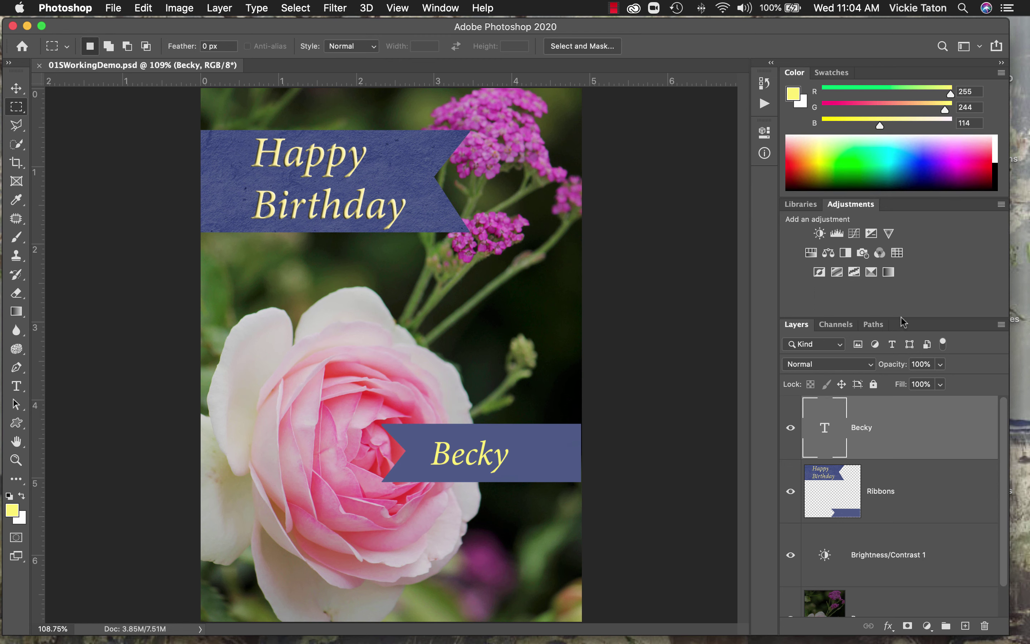
drag(902, 316, 899, 282)
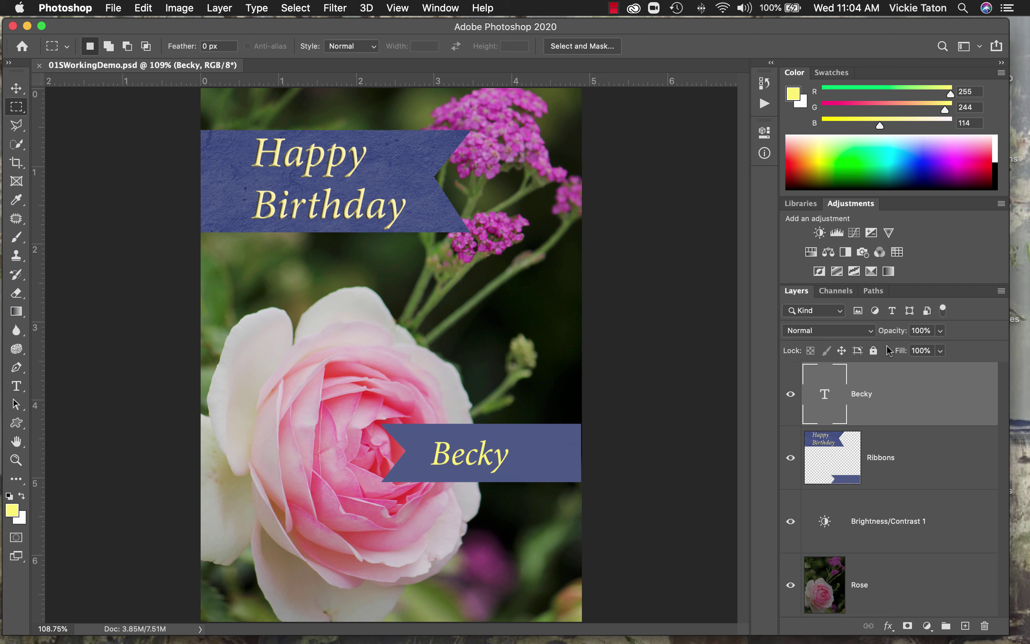
Minimize and restore the Layers panel group, and switch the toolbox to two columns and back to one
double_click(932, 290)
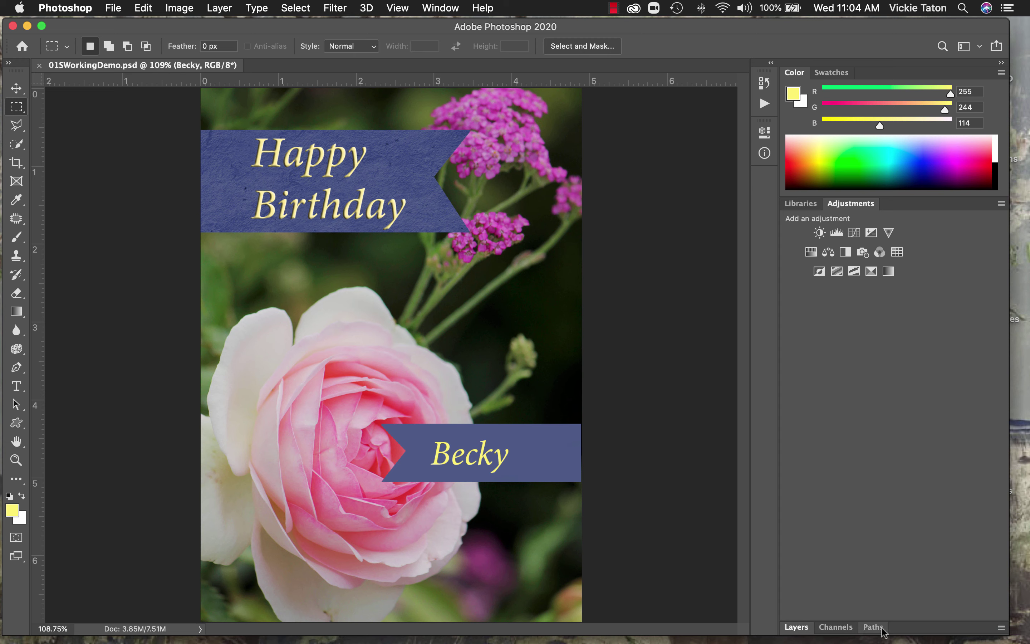
double_click(905, 629)
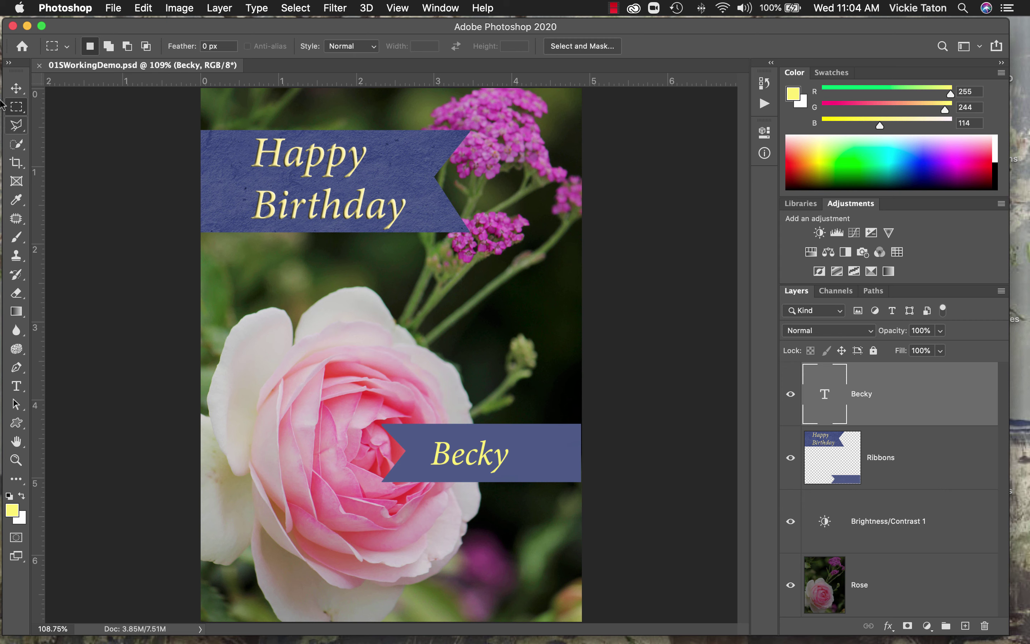
click(9, 64)
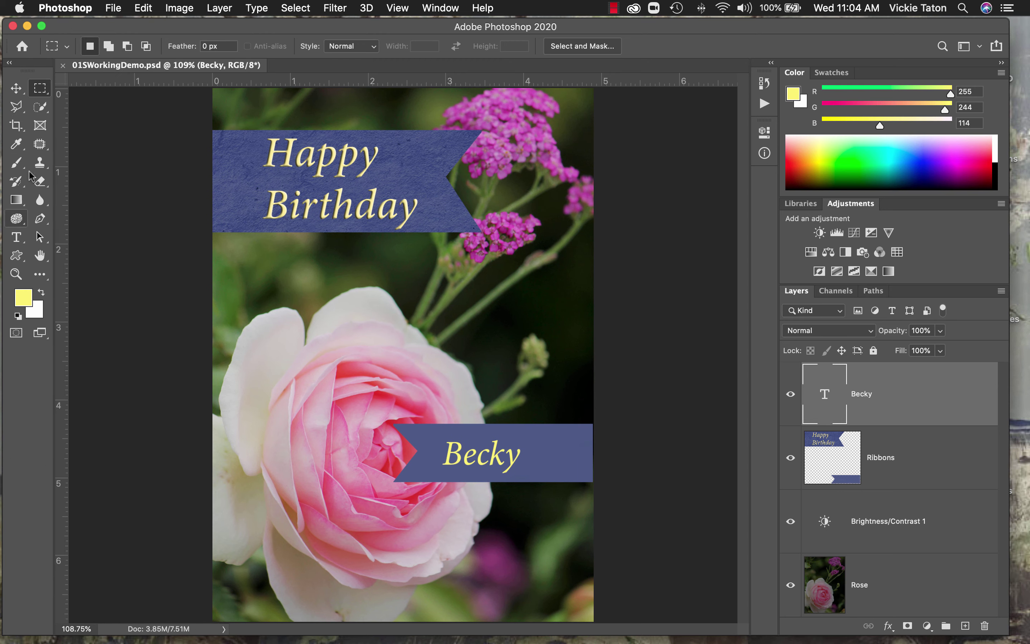
click(10, 65)
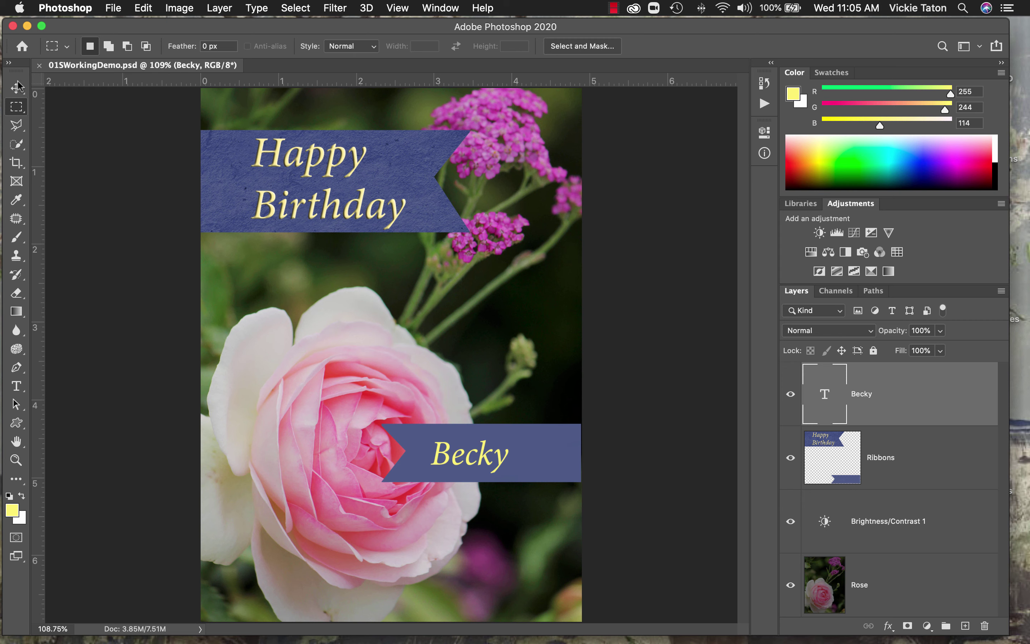
Undock and close the toolbox, and reopen 01SWorkingDemo.psd from the recent files
mouse_move(21, 69)
mouse_down()
mouse_move(54, 109)
mouse_move(145, 114)
mouse_move(135, 114)
mouse_move(483, 114)
mouse_move(785, 88)
mouse_move(300, 100)
mouse_move(49, 92)
mouse_move(24, 79)
mouse_up()
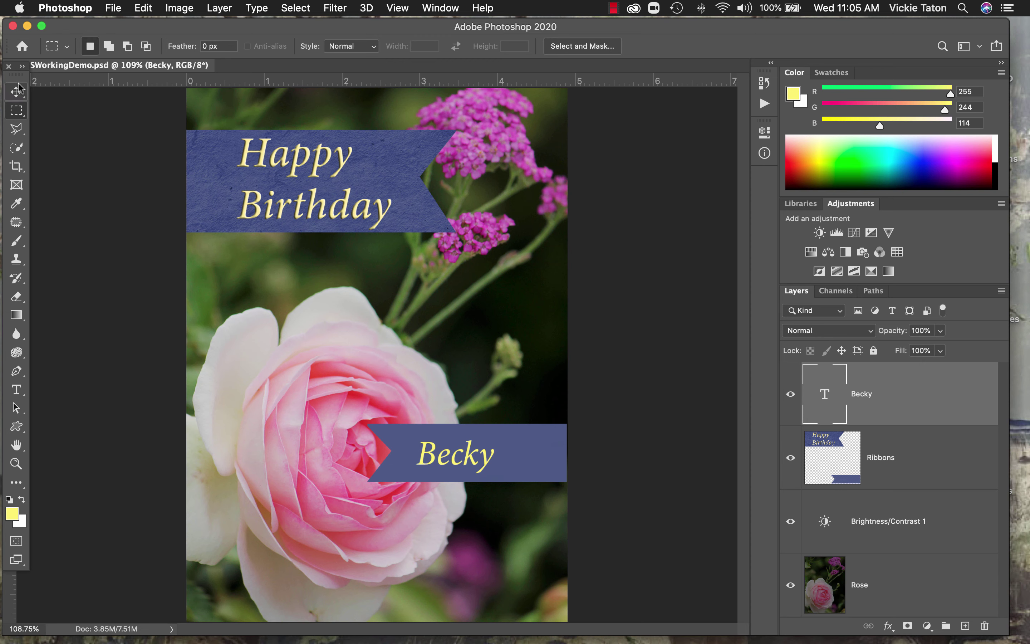
click(8, 66)
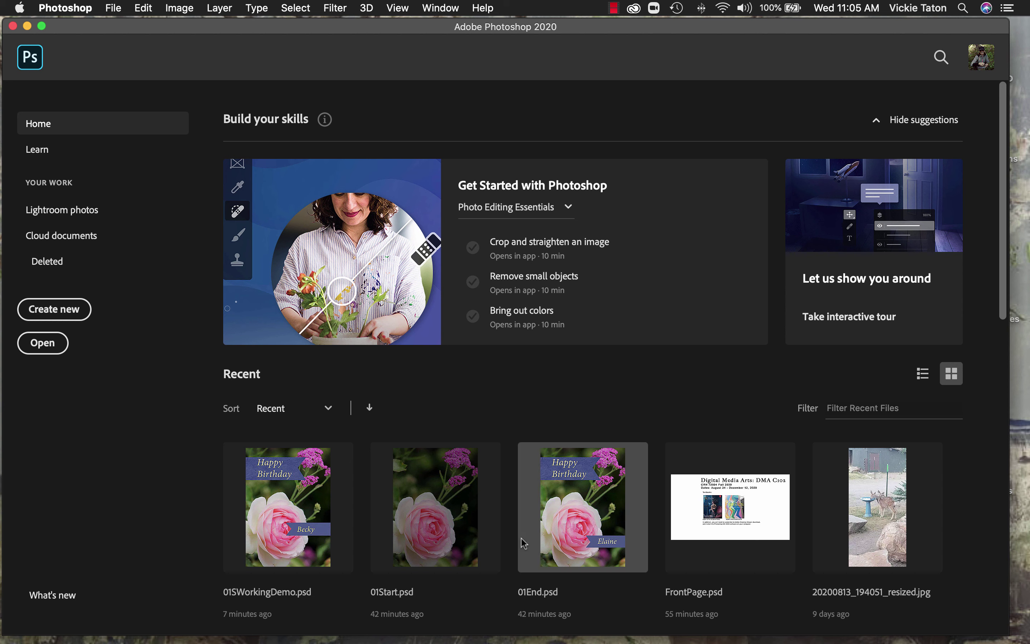
click(326, 518)
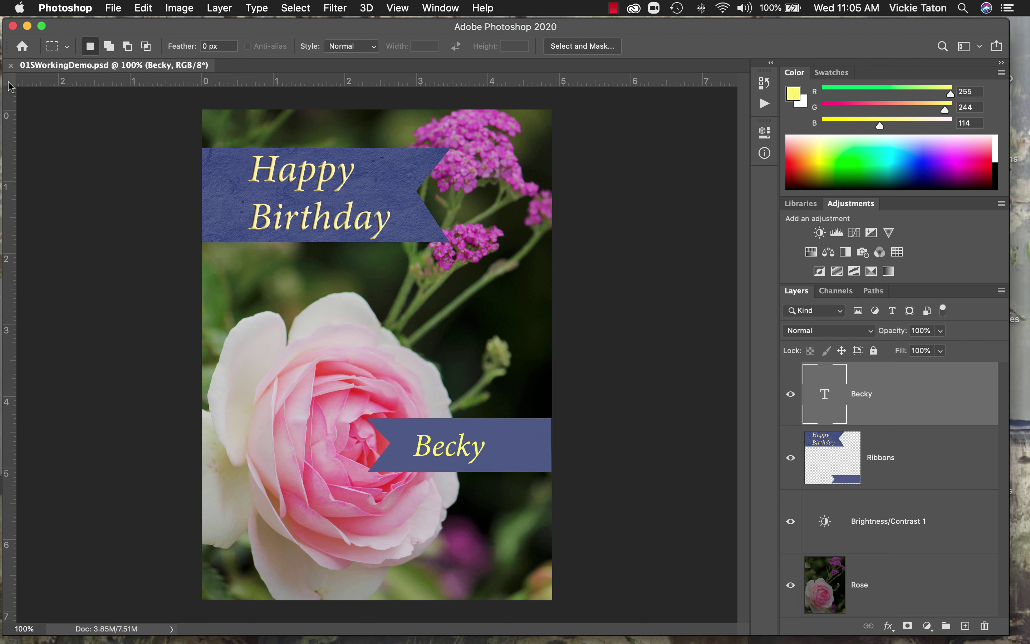
Show the toolbox again, float it and the Paths panel over the workspace, and collapse the docked panels to icons
click(440, 7)
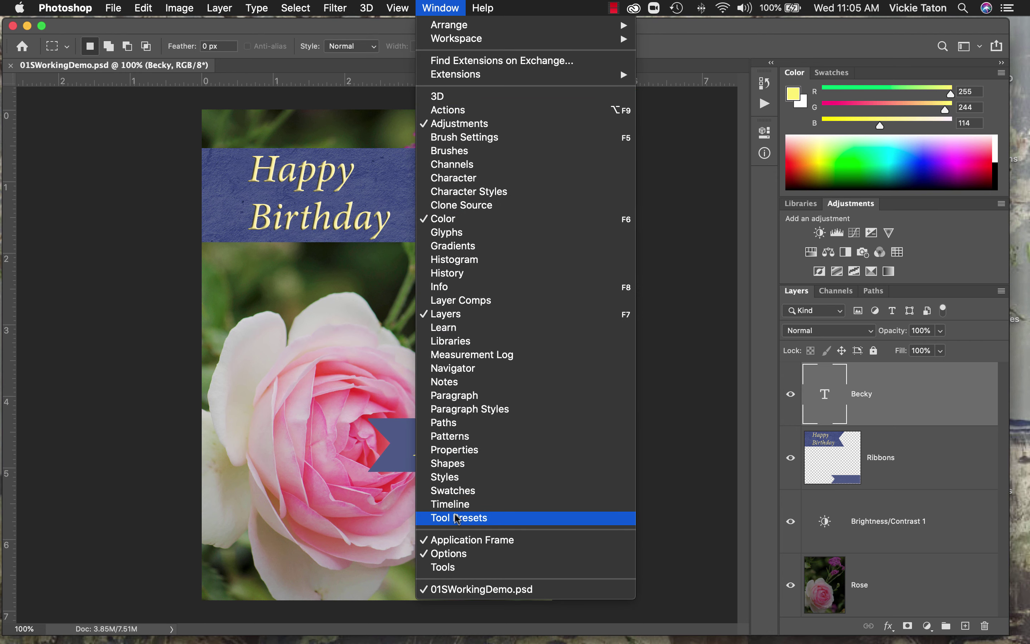
click(454, 567)
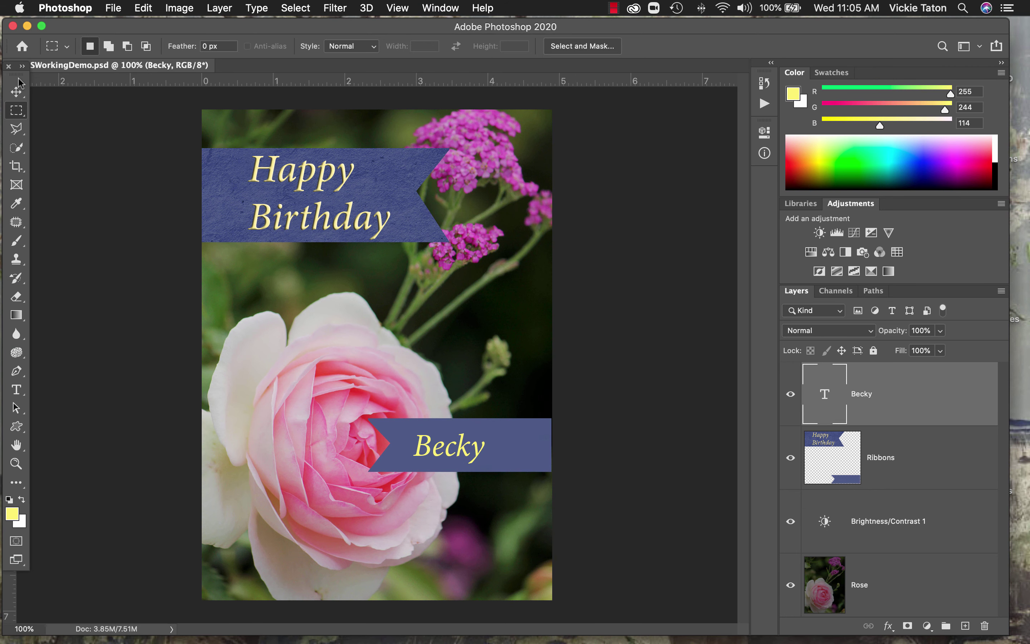
drag(17, 80, 123, 121)
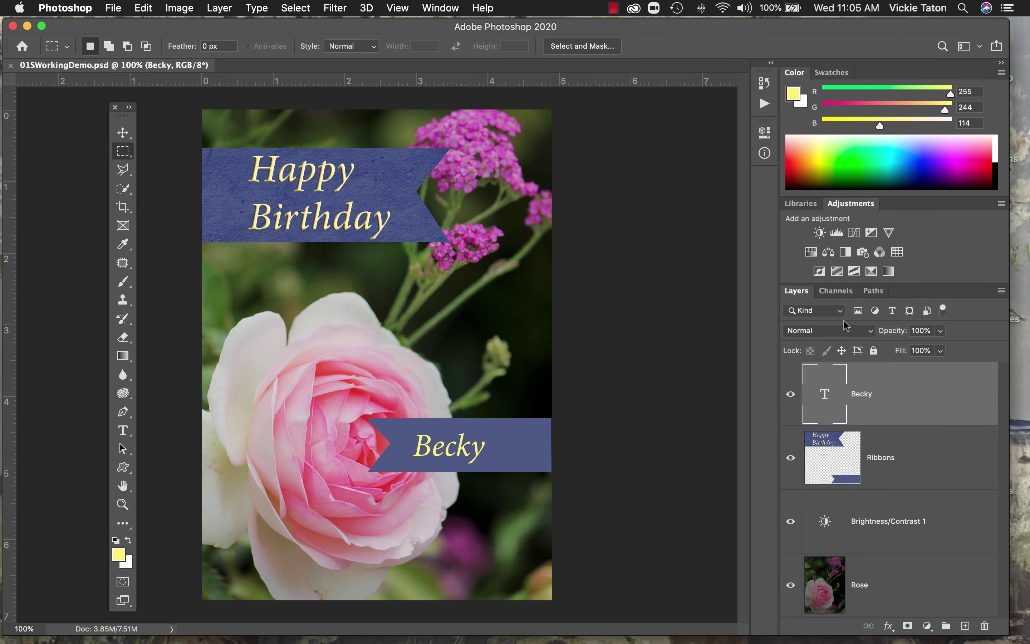
drag(873, 292, 691, 290)
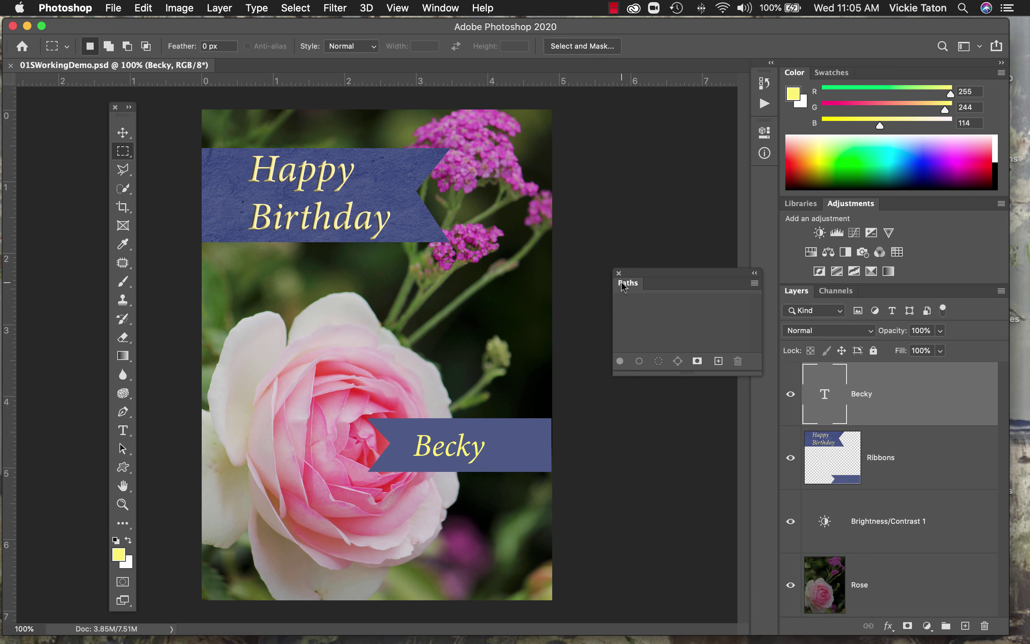
click(1001, 63)
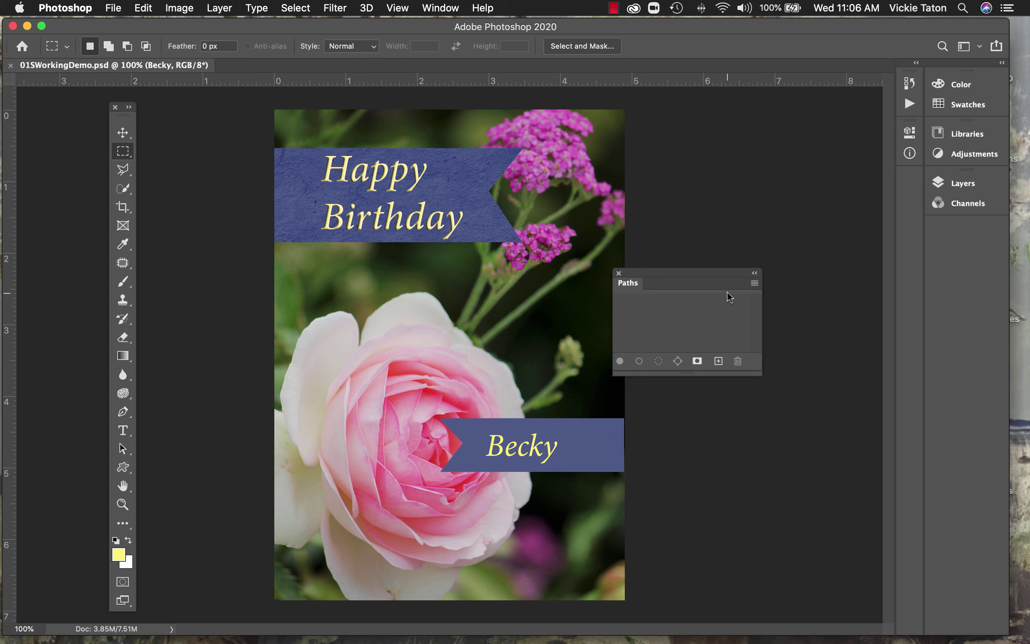
Reset the Essentials workspace to its default panel layout
click(979, 47)
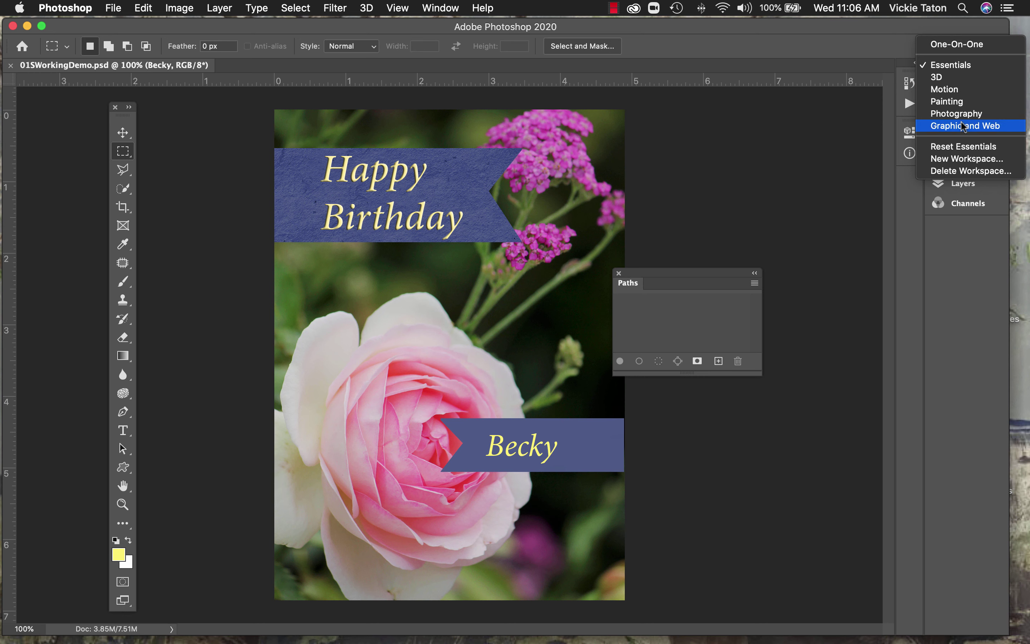
click(956, 147)
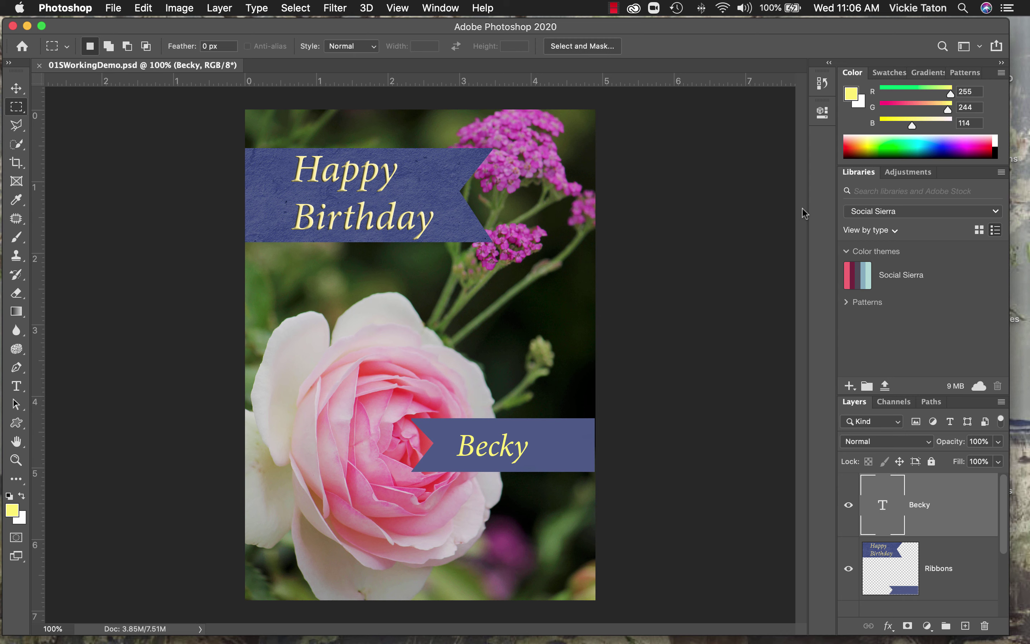
click(979, 46)
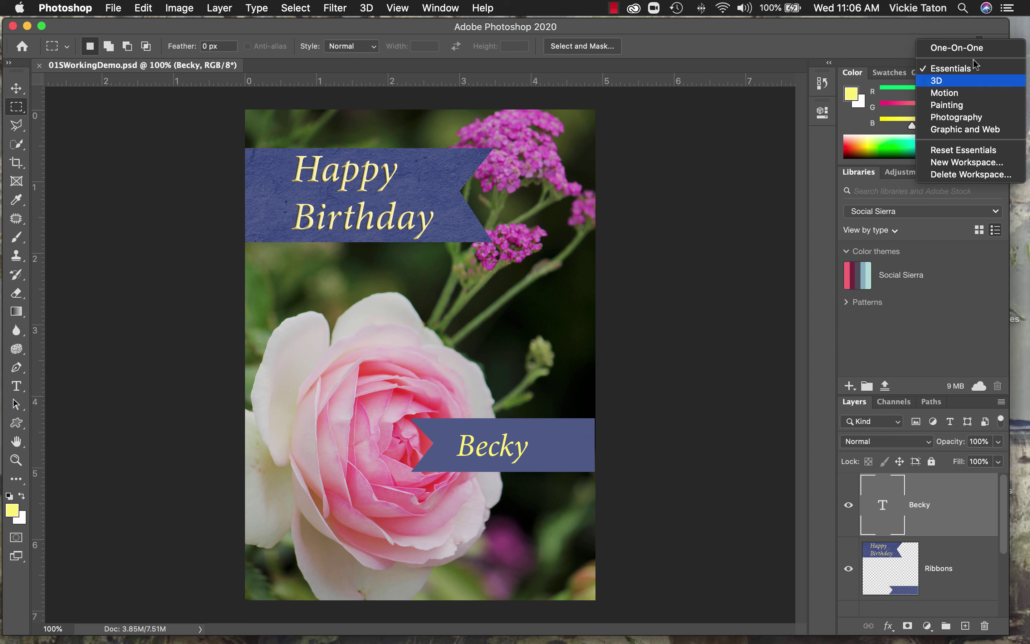
click(974, 30)
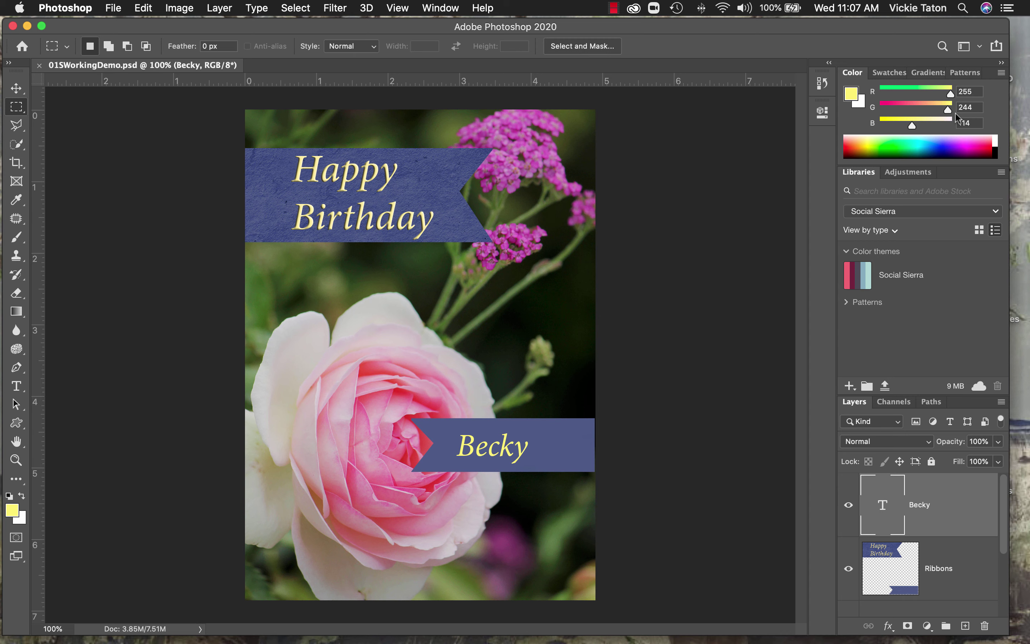
Switch to the One-On-One workspace and return to the Essentials workspace
click(980, 47)
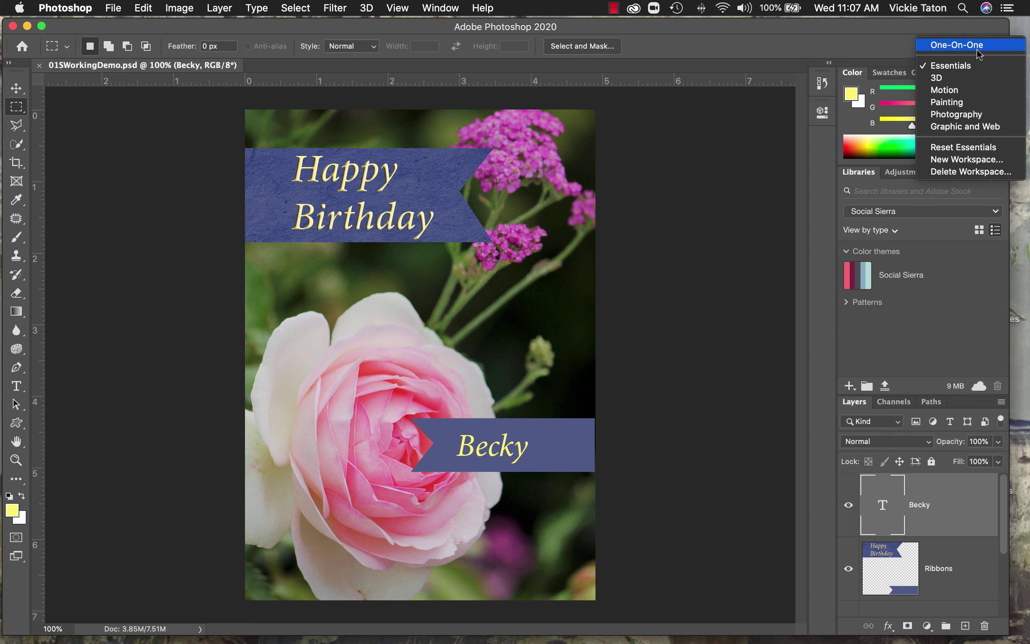
click(977, 45)
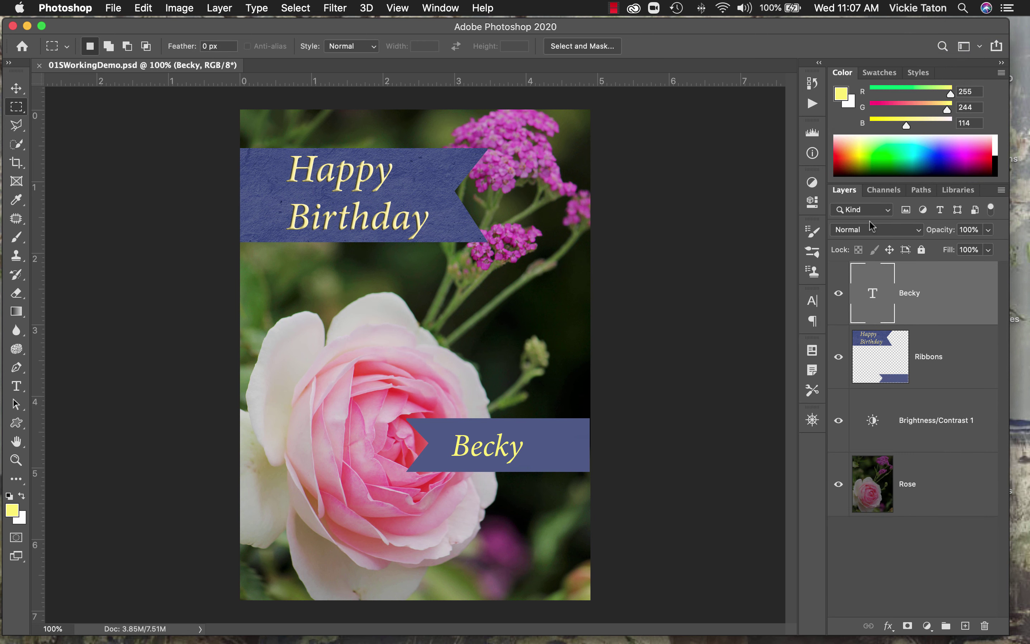
click(978, 46)
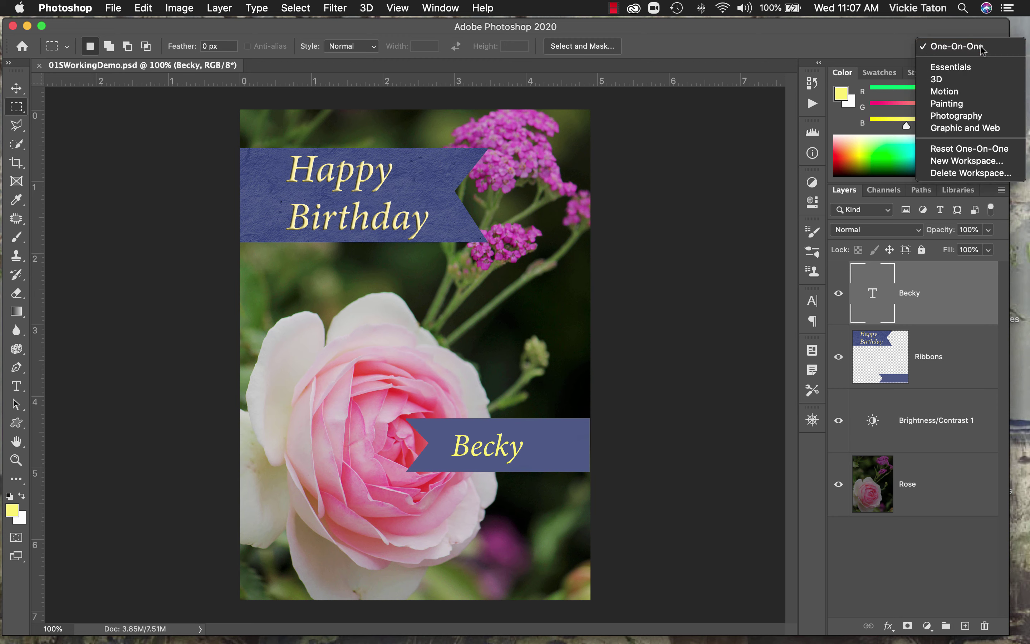
click(951, 67)
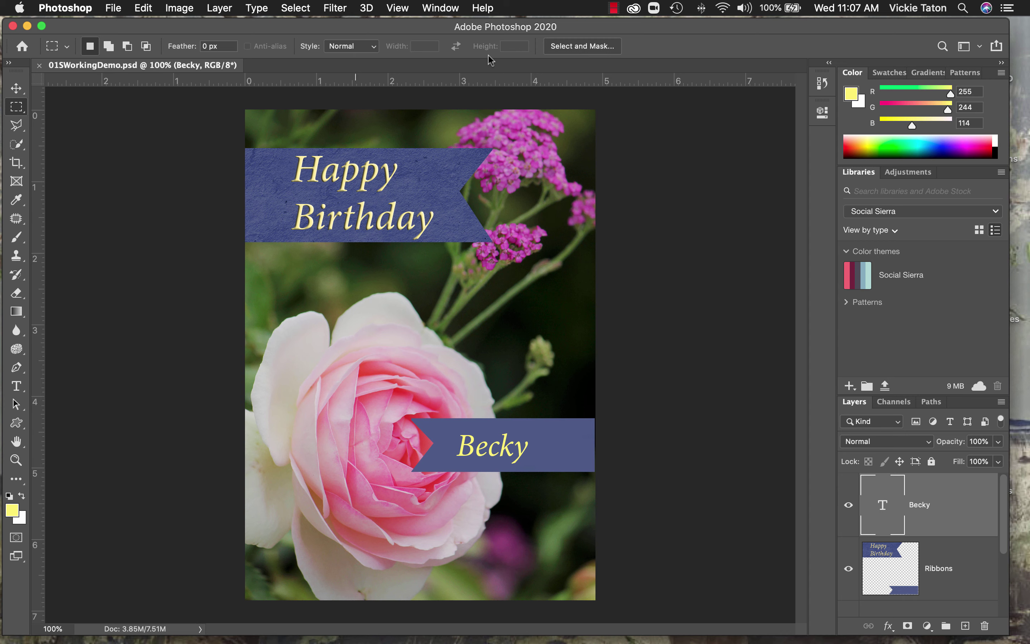
click(614, 9)
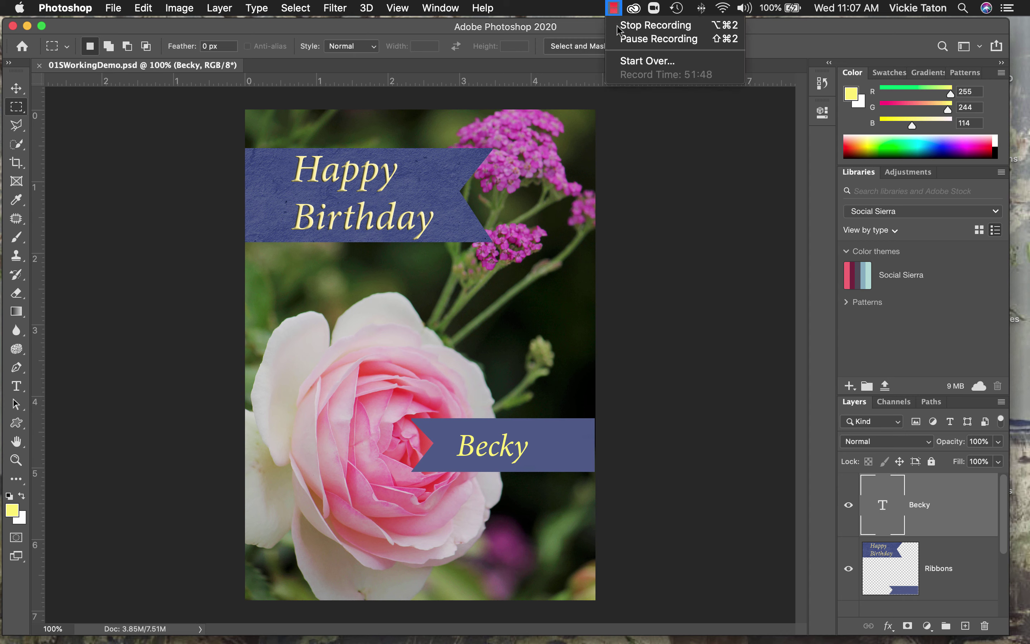